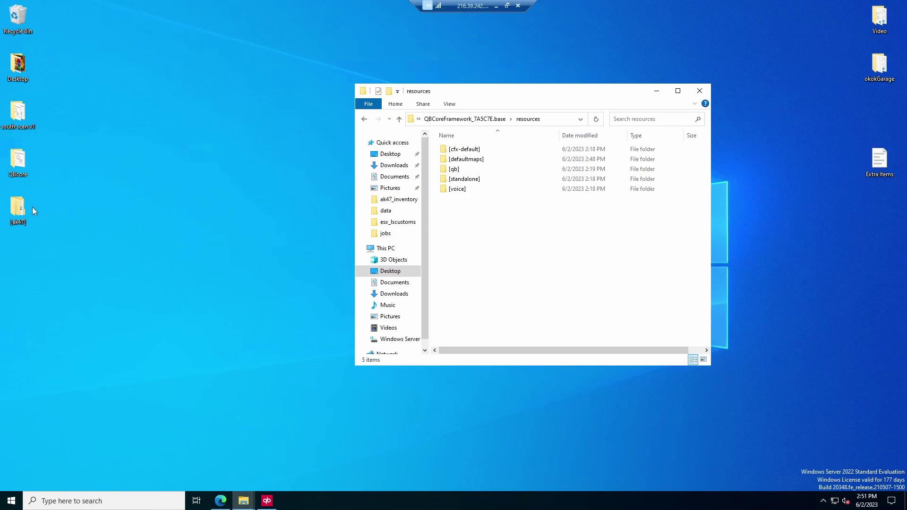
Move the [ak47] desktop folder toward the resources Explorer window and bring that window forward
left_click_drag(35, 212, 142, 211)
left_click(213, 185)
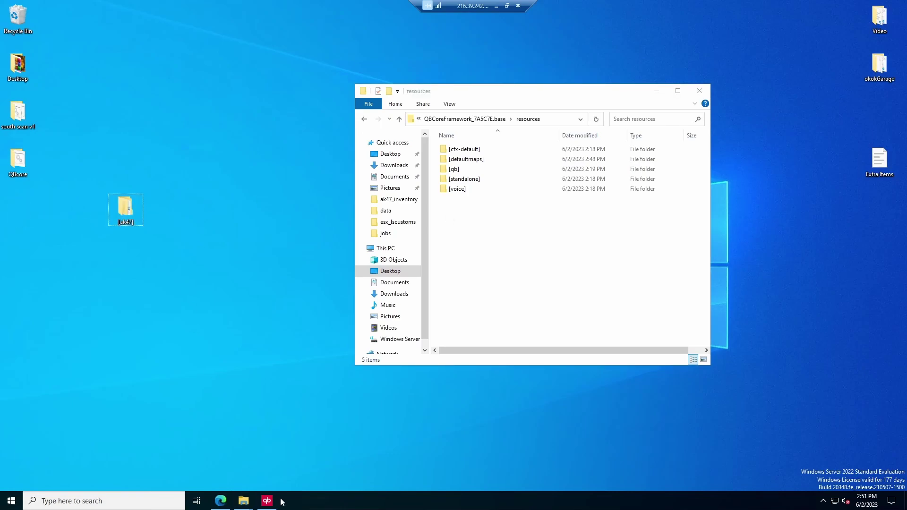
left_click(553, 233)
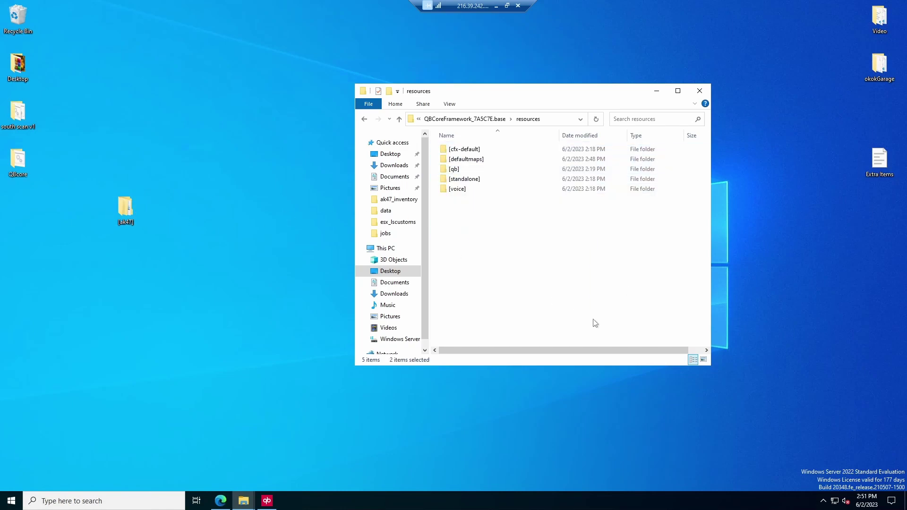
Download the ak47_qb_business asset from Keymaster's Granted Assets list
left_click(221, 501)
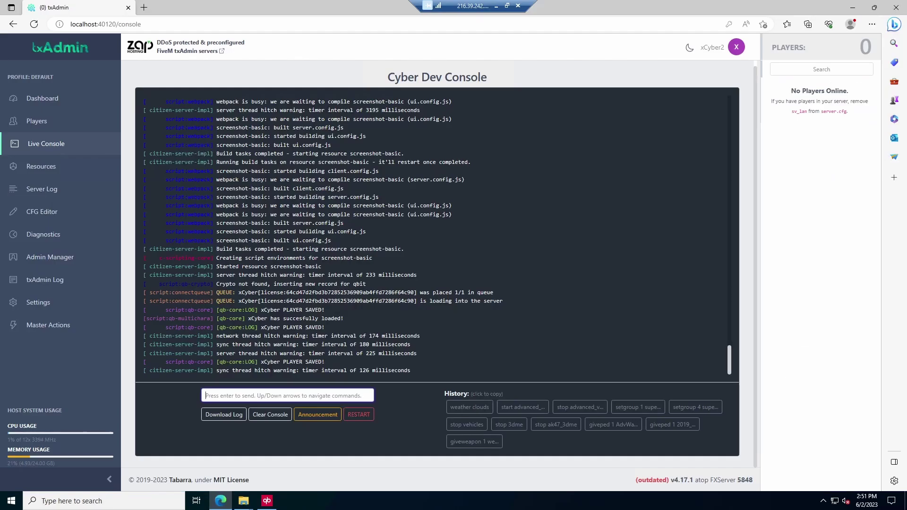
left_click(144, 7)
type("key")
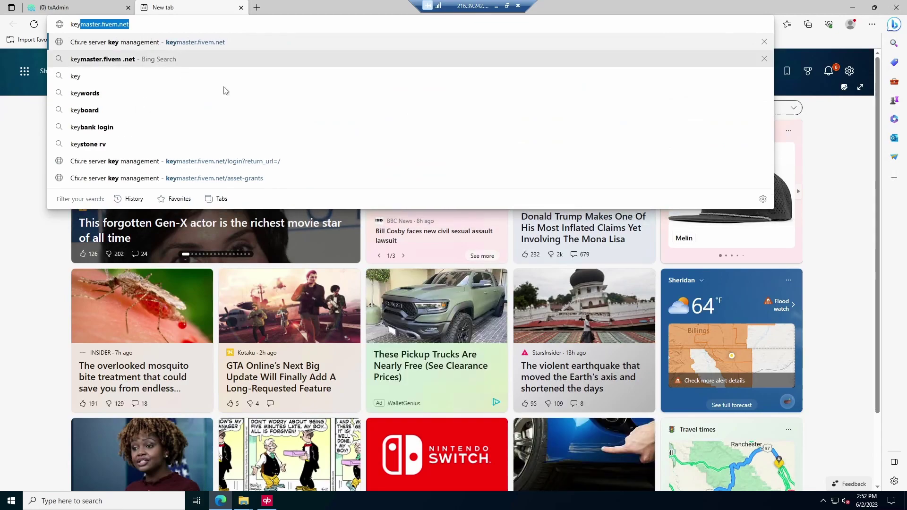
key("Return")
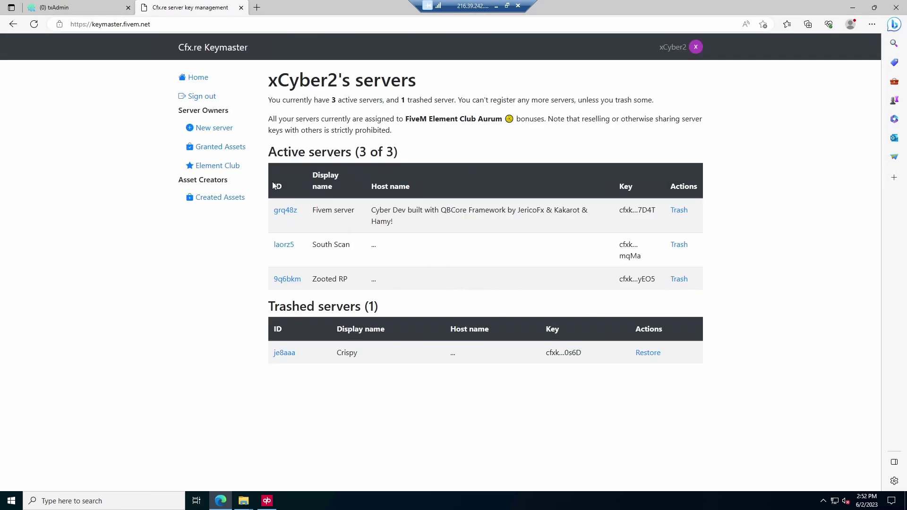
left_click(209, 149)
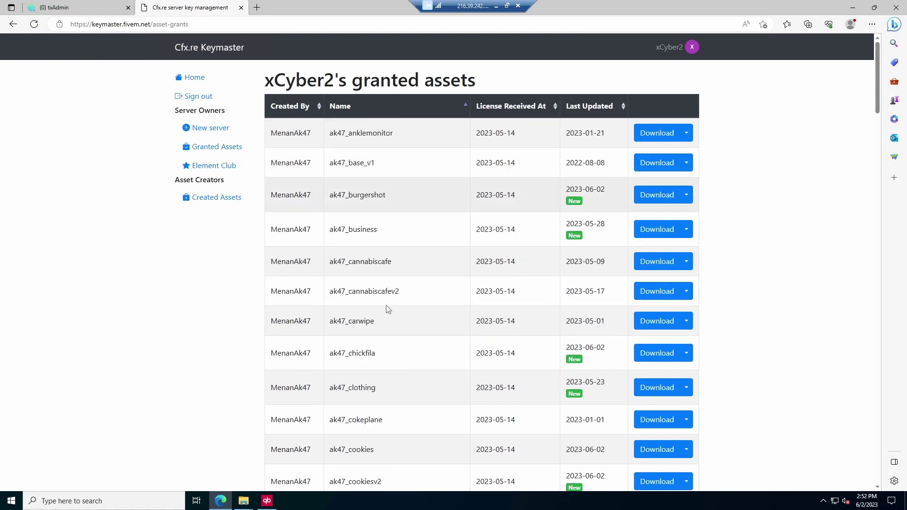
scroll(387, 304, "down", 3)
scroll(386, 303, "down", 6)
scroll(386, 301, "down", 6)
scroll(386, 305, "down", 4)
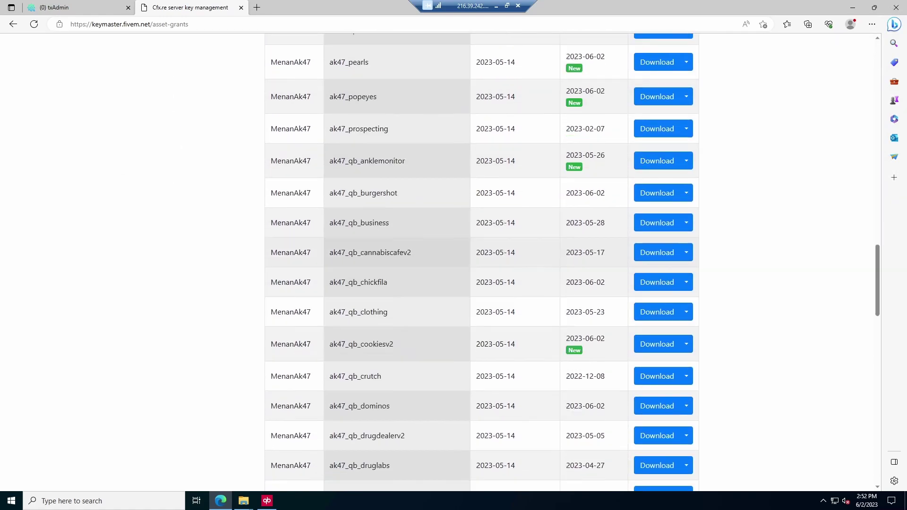
left_click_drag(328, 223, 420, 226)
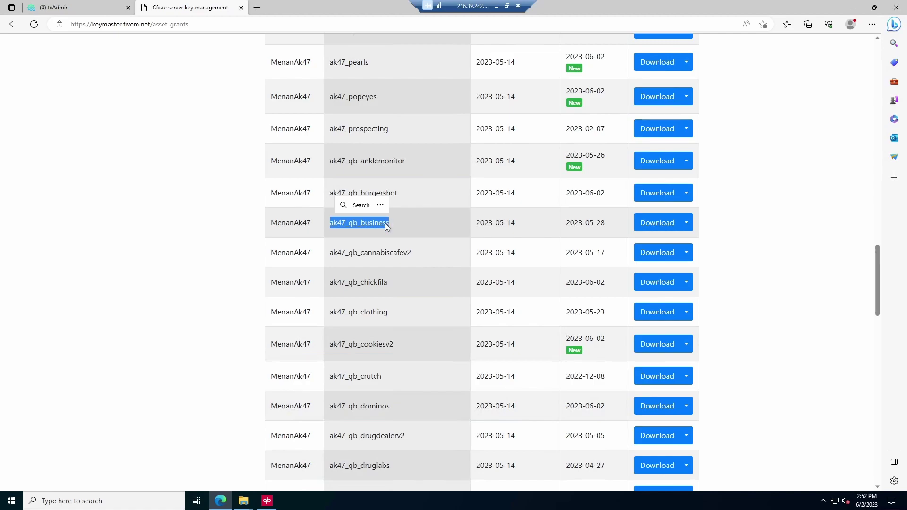
left_click(781, 143)
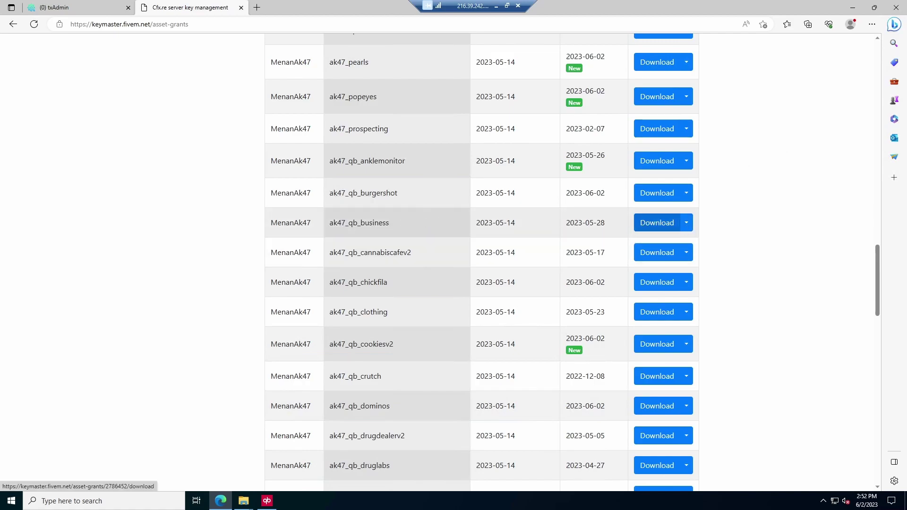
left_click(645, 226)
Move the [ak47] folder from the desktop into the server's resources folder
left_click(241, 7)
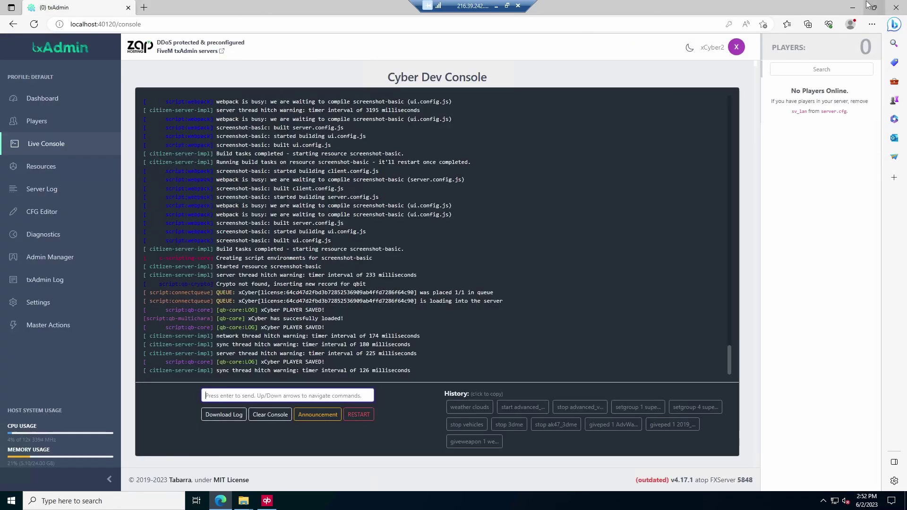
left_click(852, 7)
mouse_move(126, 209)
left_mouse_down()
mouse_move(232, 208)
mouse_move(454, 258)
left_mouse_up()
Check that [ak47] contains the ak47_qb_business folder
left_click(462, 202)
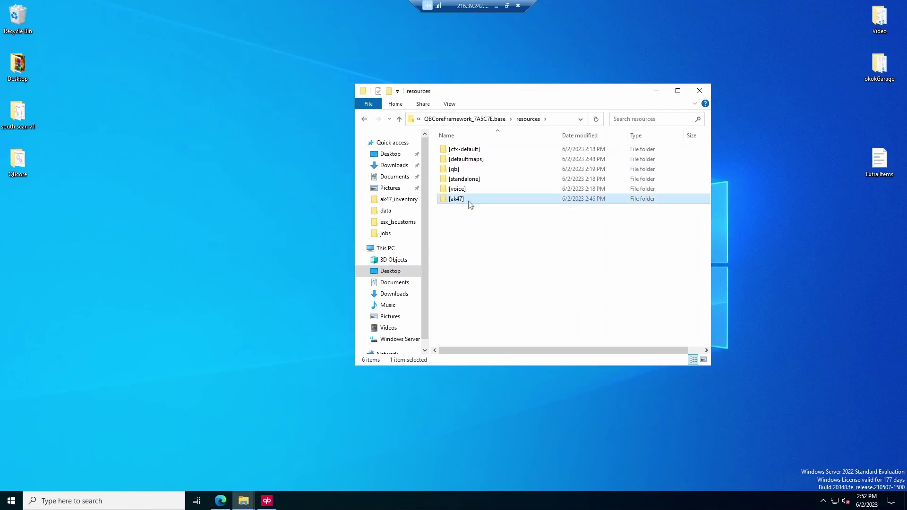
double_click(471, 200)
left_click_drag(556, 248, 471, 151)
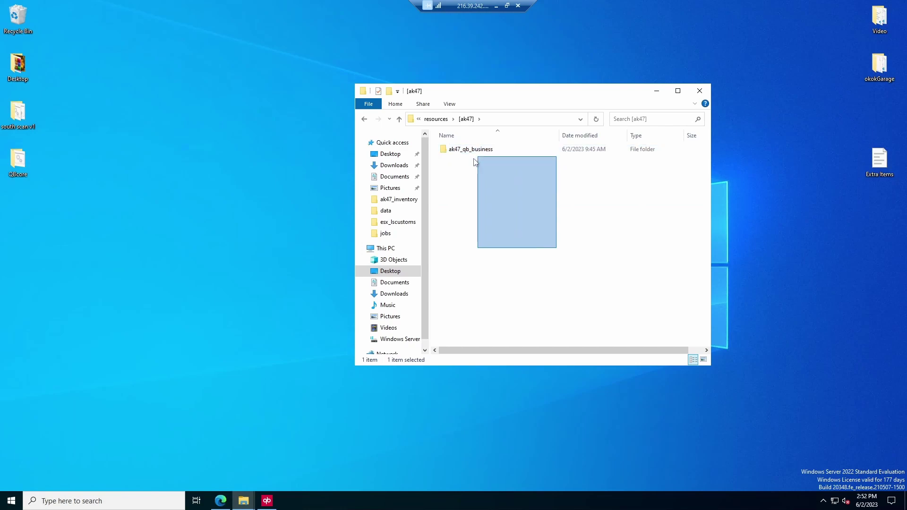
double_click(470, 150)
left_click_drag(526, 257, 553, 288)
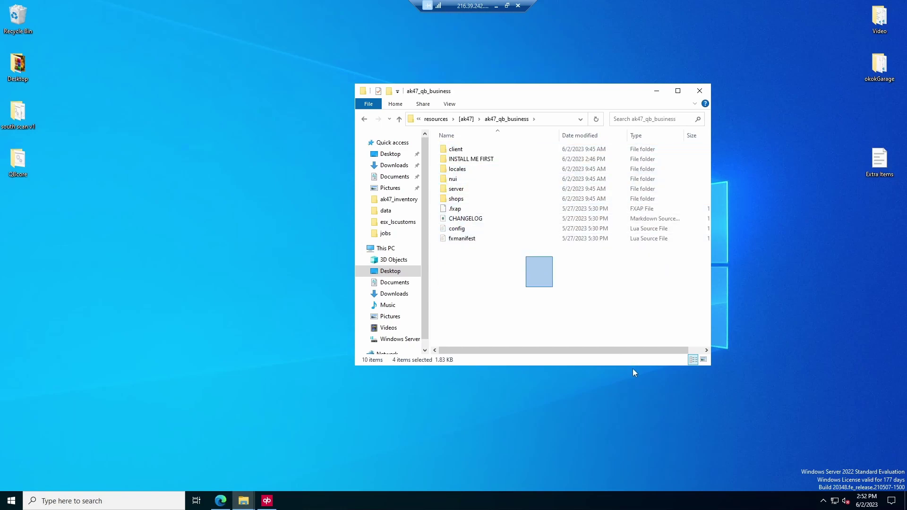
Return to the server base folder and open server.cfg in VS Code
left_click(399, 120)
left_click(399, 119)
left_click_drag(516, 261, 539, 273)
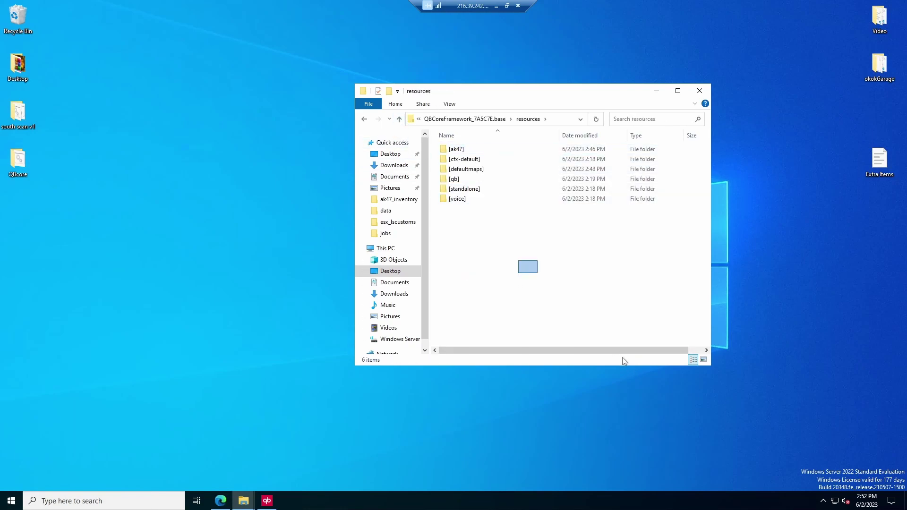
left_click(460, 151)
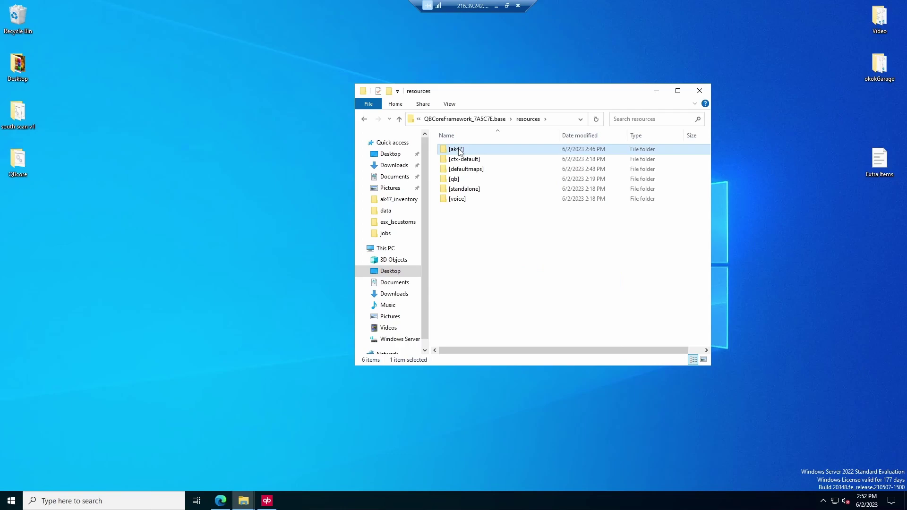
left_click(504, 271)
left_click_drag(504, 269, 604, 324)
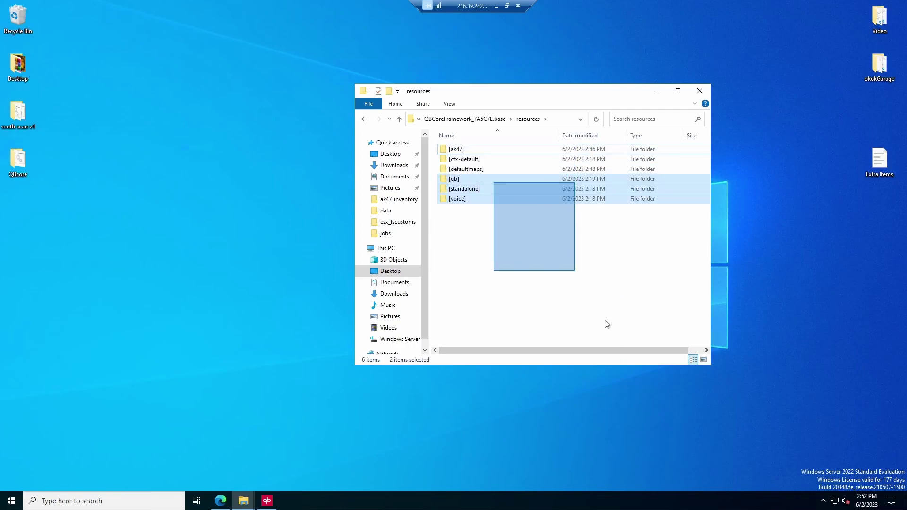
left_click(461, 150)
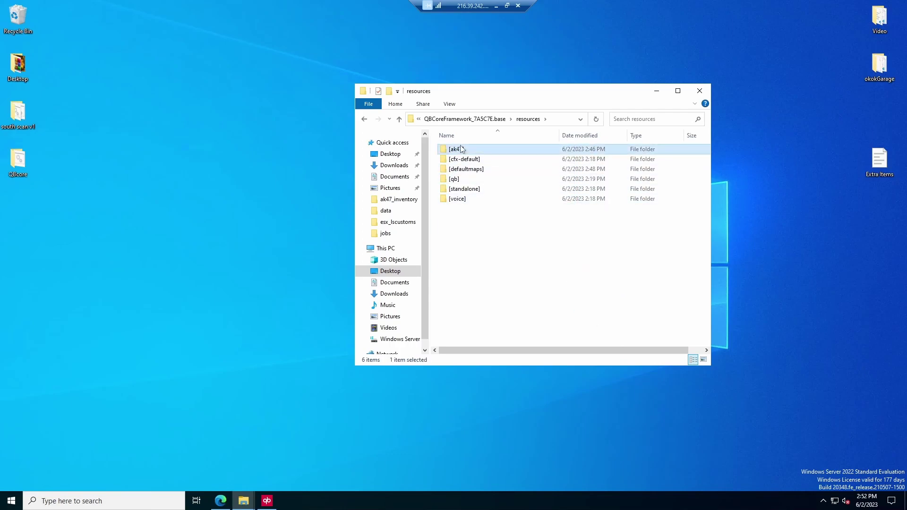
left_click(471, 220)
left_click(399, 118)
double_click(460, 179)
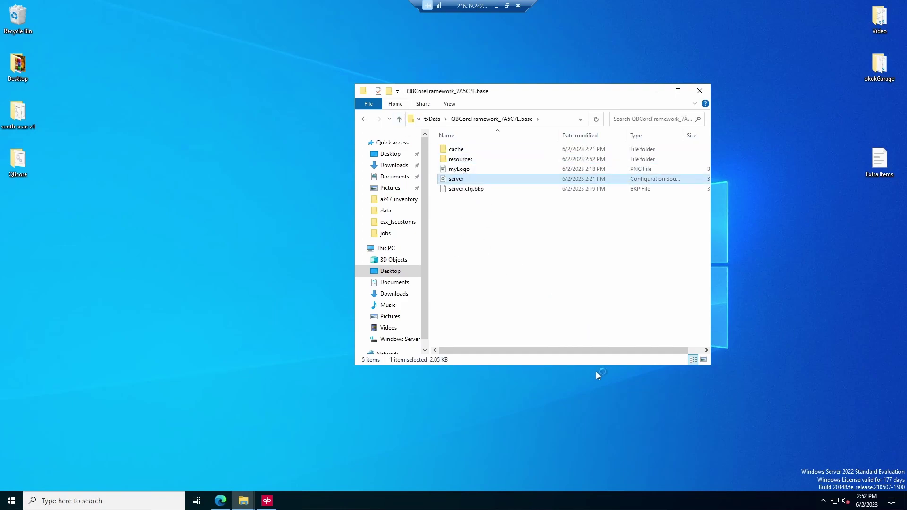
scroll(287, 368, "down", 8)
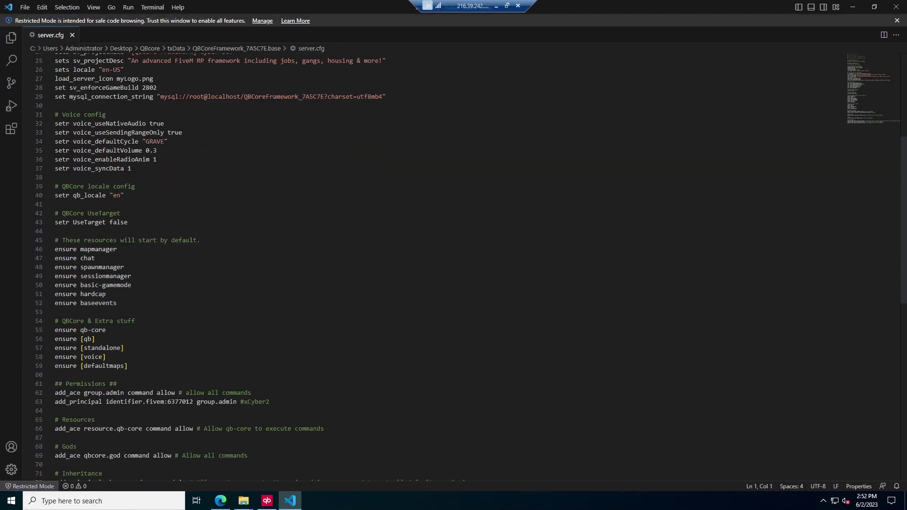
Add an 'ensure [ak47]' line after 'ensure [defaultmaps]' in server.cfg and save it
left_click(128, 365)
key("Return")
type("e")
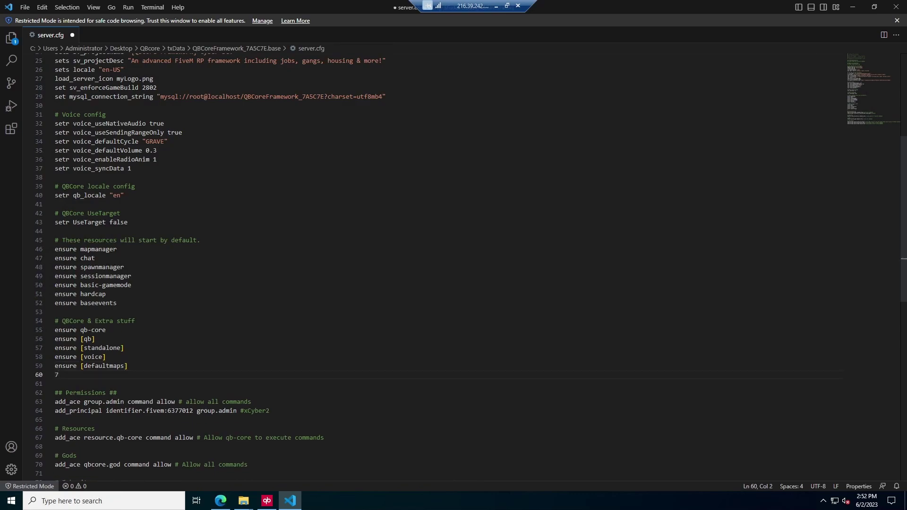
type("nsure [ak47]")
key("ctrl+s")
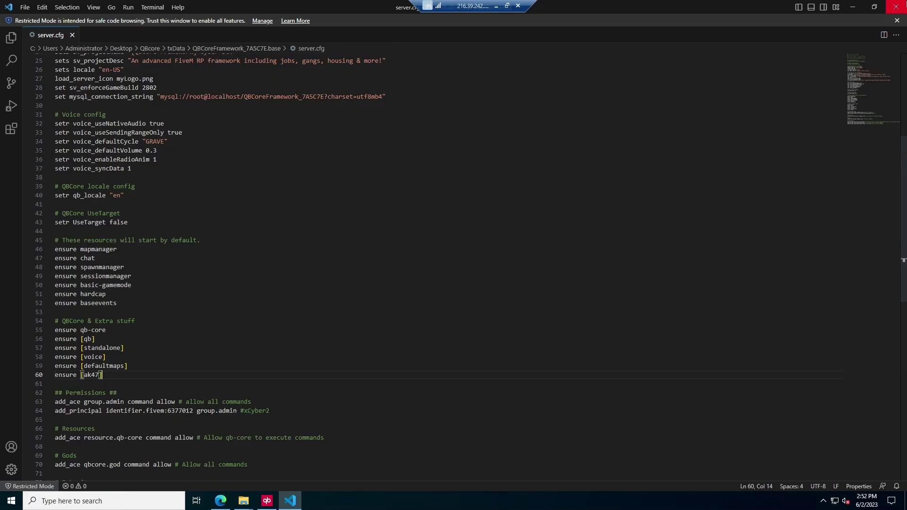
left_click(896, 6)
Browse through resources and [ak47] into the ak47_qb_business folder
double_click(461, 159)
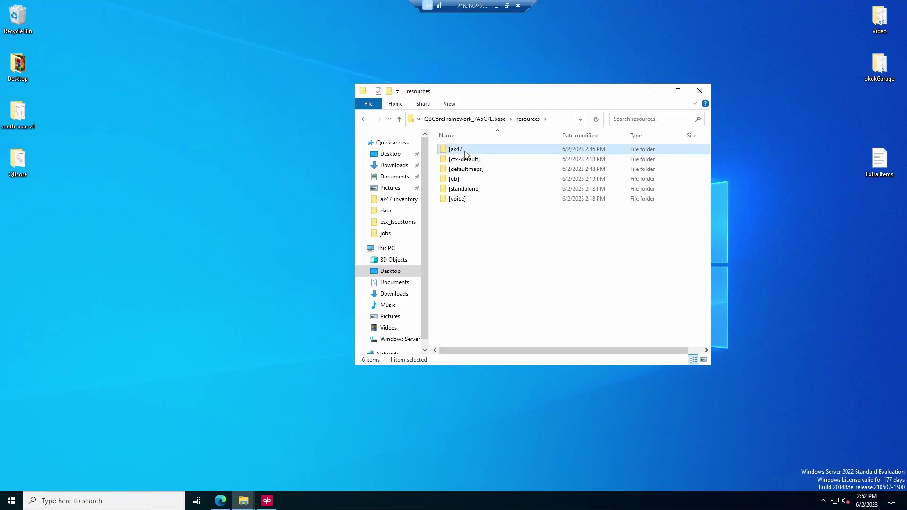
double_click(457, 149)
mouse_move(474, 145)
left_mouse_down()
mouse_move(564, 232)
mouse_move(602, 253)
left_mouse_up()
left_click(603, 253)
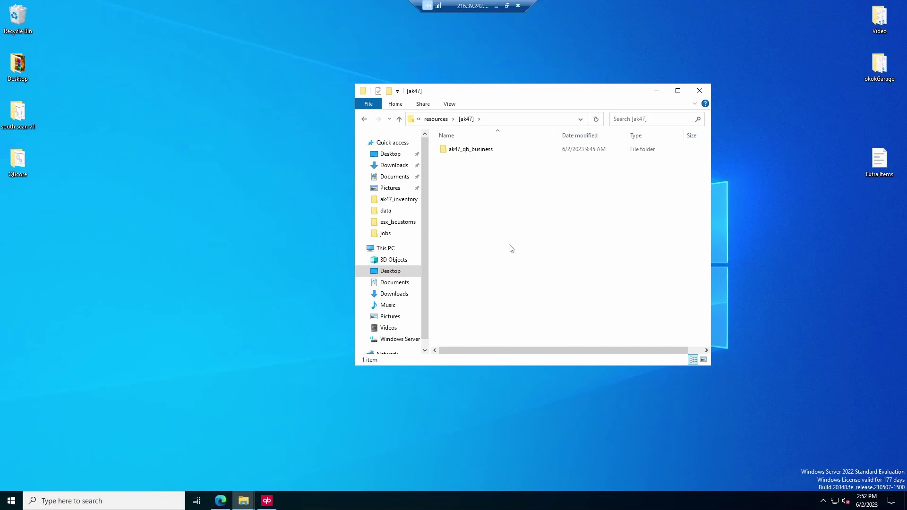
left_click_drag(508, 248, 550, 251)
left_click(399, 118)
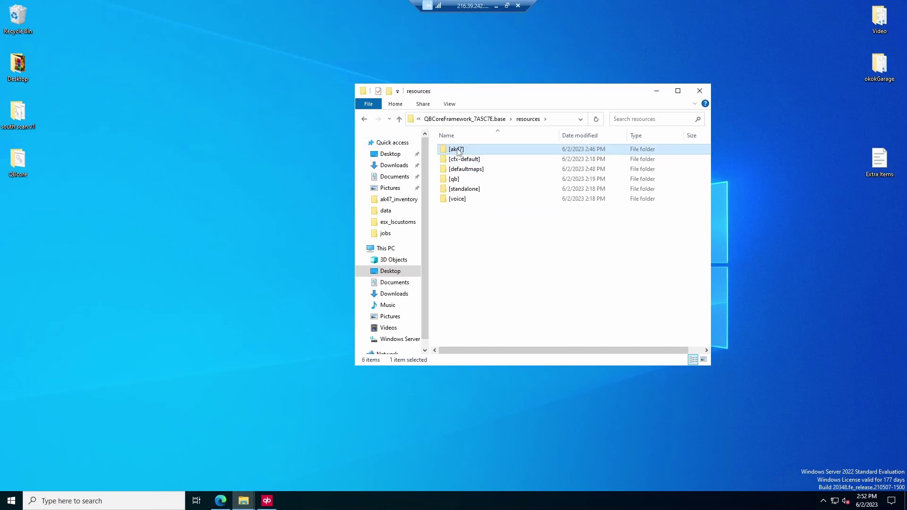
double_click(457, 151)
left_click(398, 118)
key("Return")
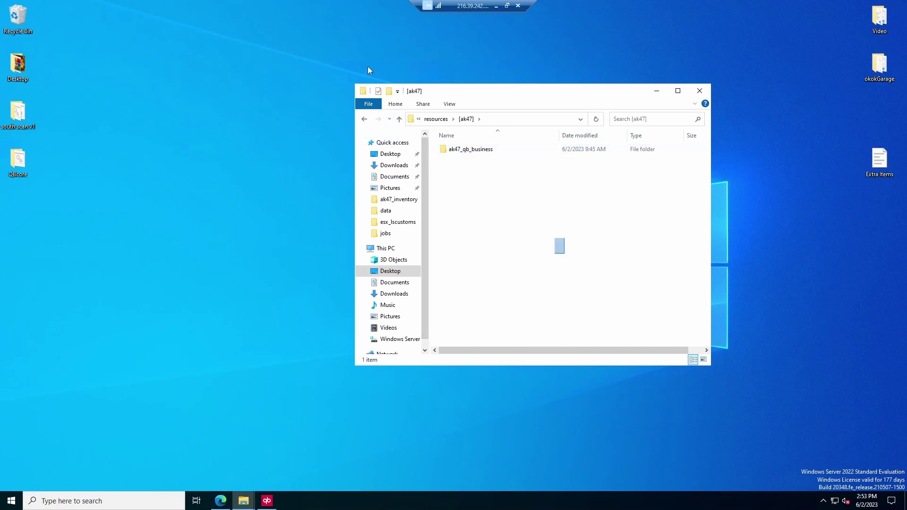
left_click_drag(471, 92, 569, 80)
double_click(567, 137)
Move the INSTALL ME FIRST folder out onto the desktop
left_click(546, 146)
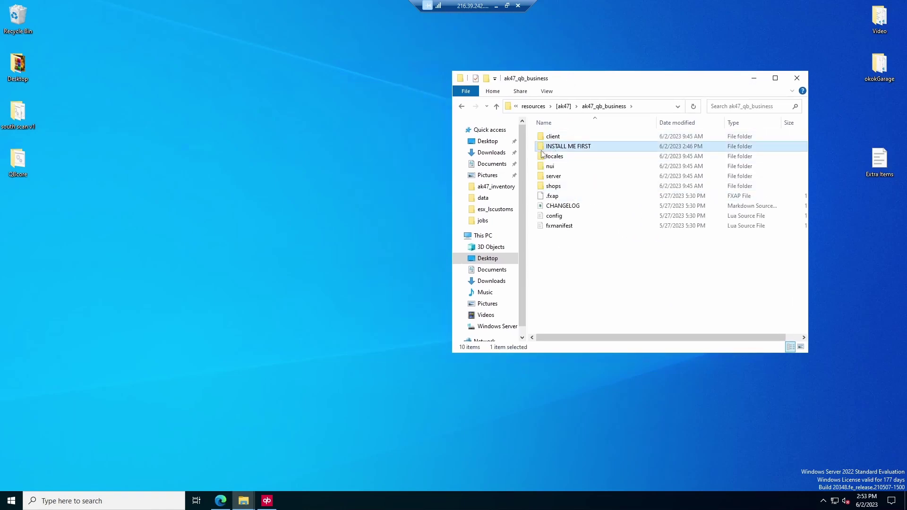
left_click_drag(540, 153, 318, 144)
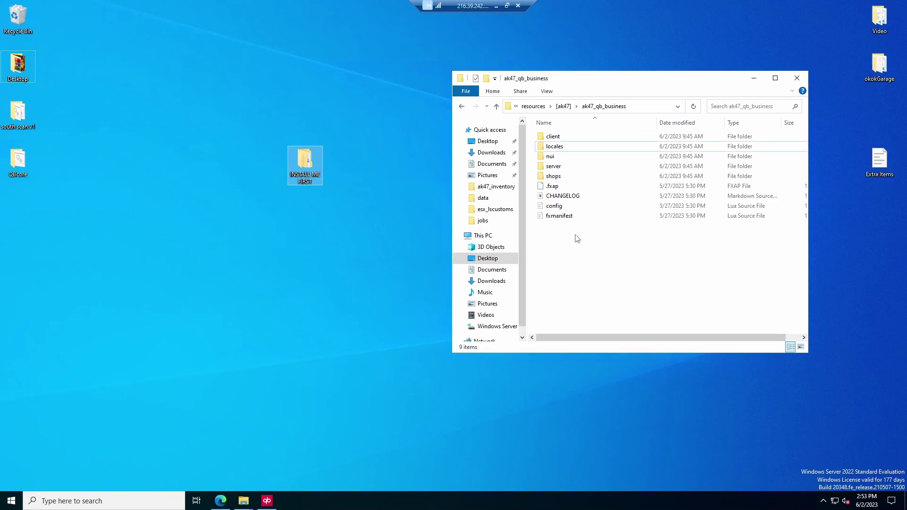
left_click(496, 106)
left_click(490, 97)
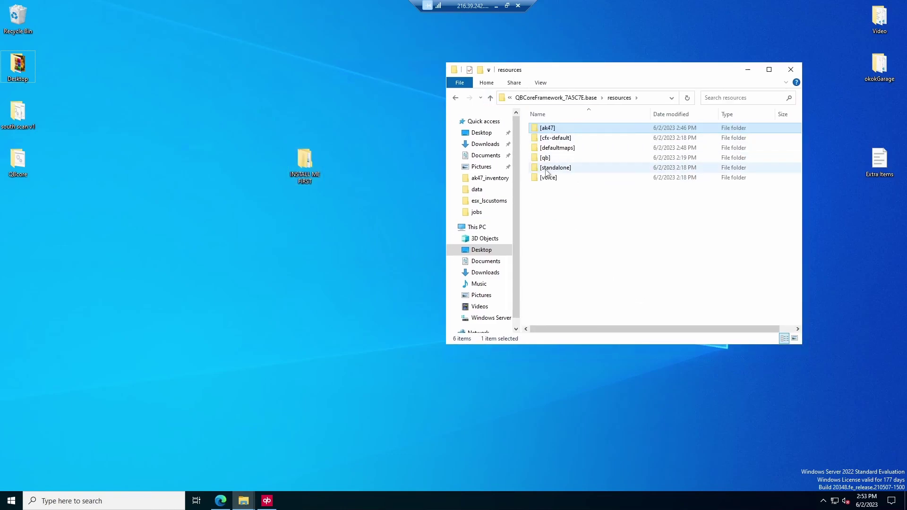
Open INSTALL ME FIRST and its 'items, job & boss menu' folder
double_click(545, 158)
double_click(305, 165)
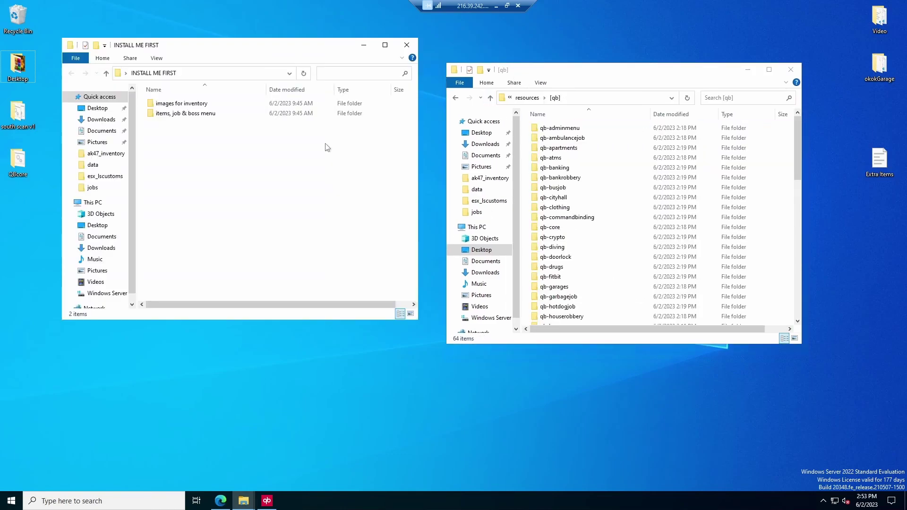
left_click_drag(233, 51, 222, 53)
double_click(176, 116)
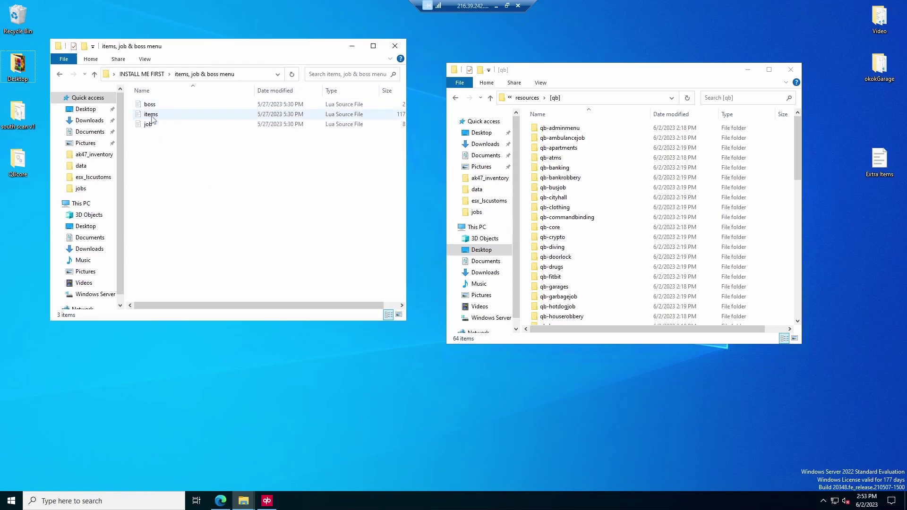
Open the add-on's items.lua in VS Code and select all of its item list
double_click(151, 115)
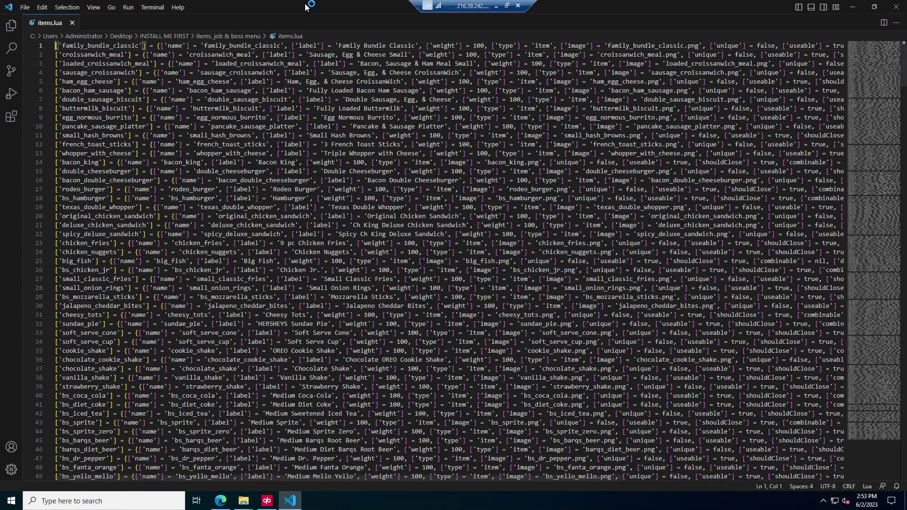
scroll(453, 269, "down", 3)
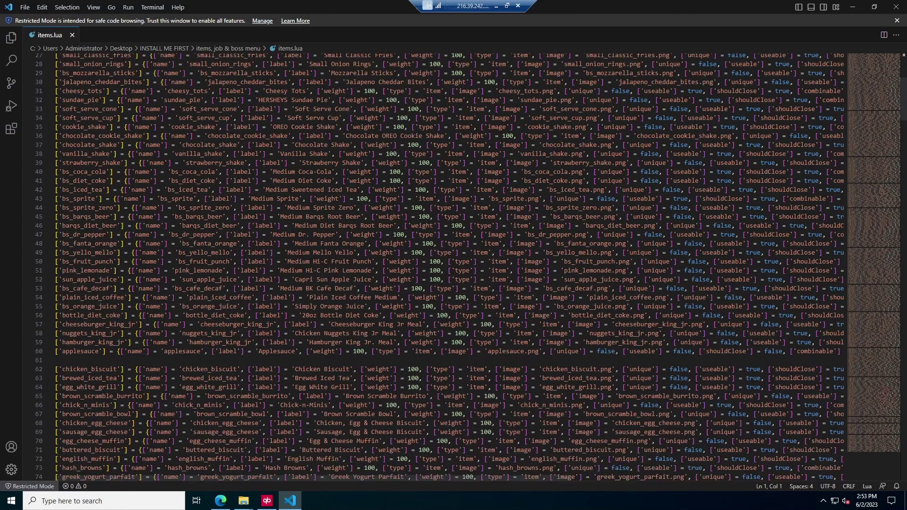
scroll(454, 269, "down", 3)
scroll(453, 269, "down", 3)
scroll(453, 269, "up", 9)
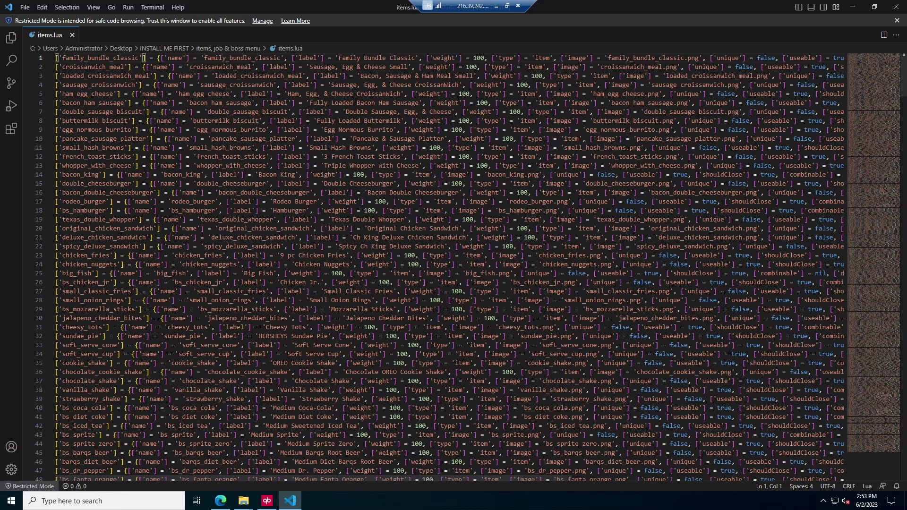
key("ctrl+a")
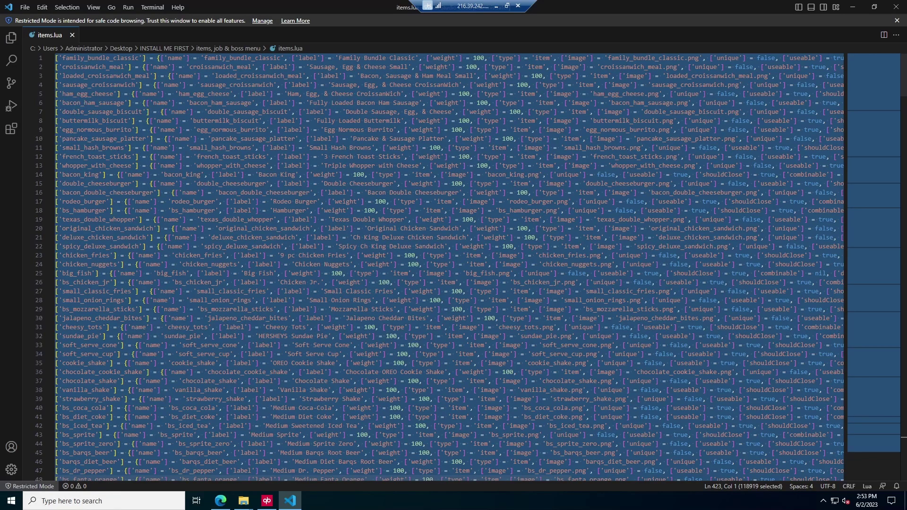
Open qb-core/shared/items.lua from the [qb] resources window in VS Code
left_click(853, 6)
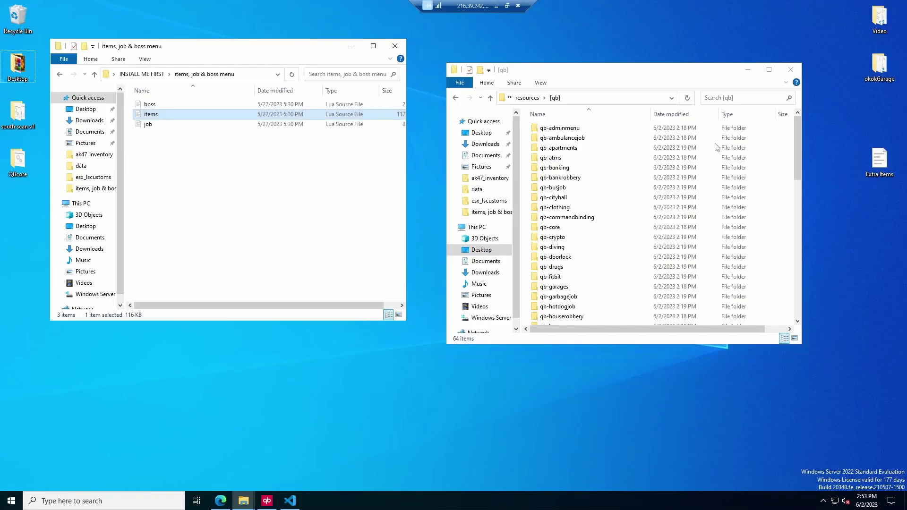
left_click(525, 61)
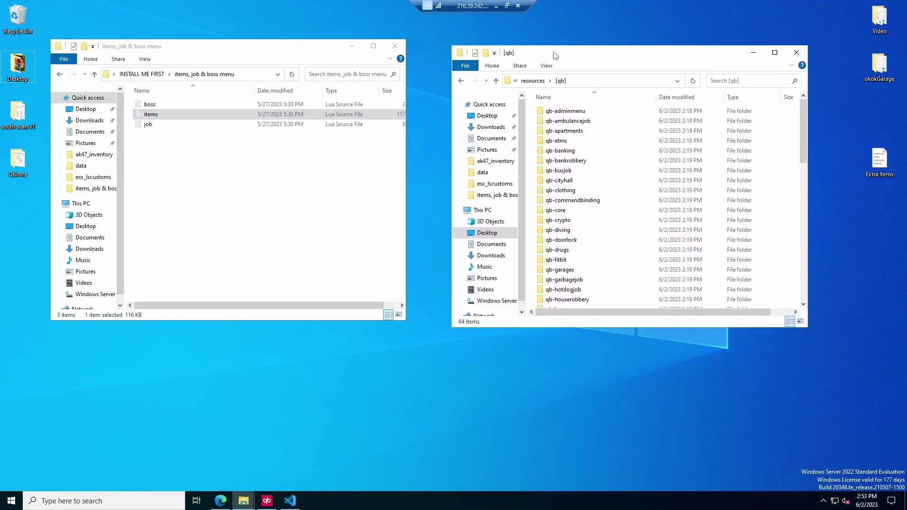
left_click_drag(525, 61, 534, 55)
scroll(591, 262, "down", 5)
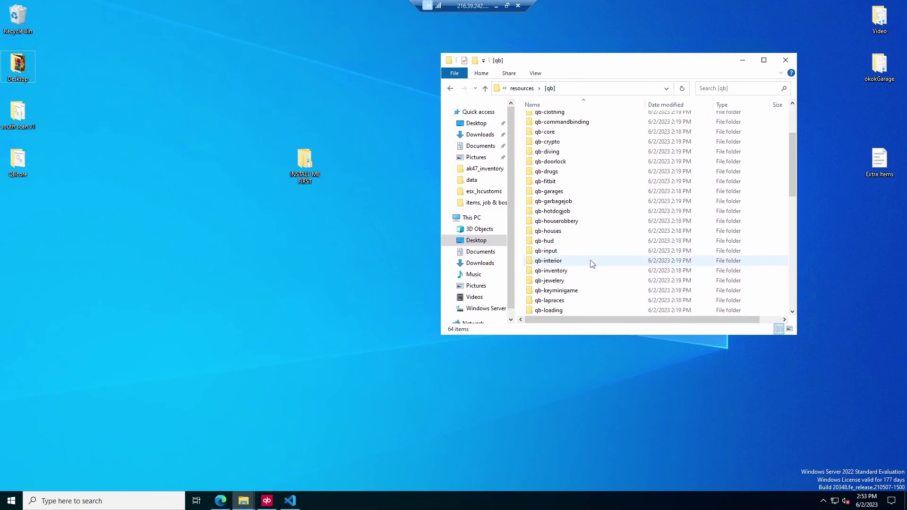
scroll(591, 261, "up", 5)
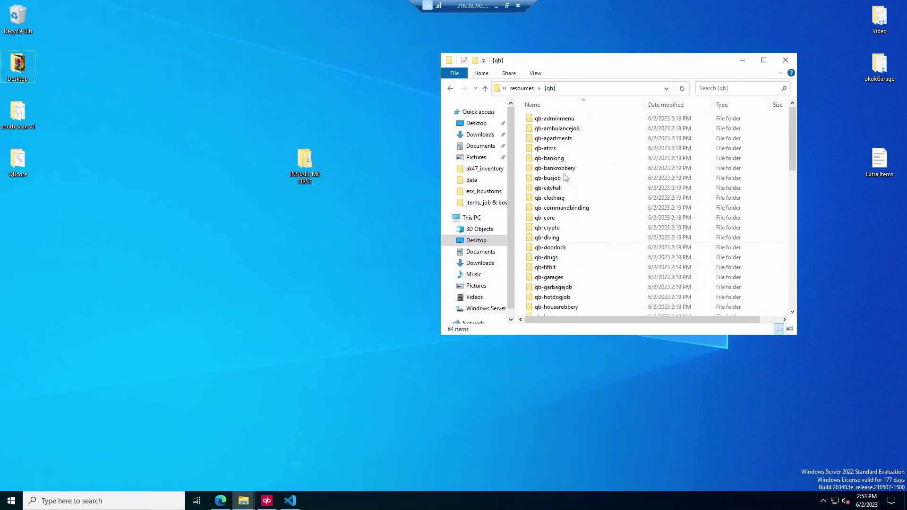
double_click(547, 219)
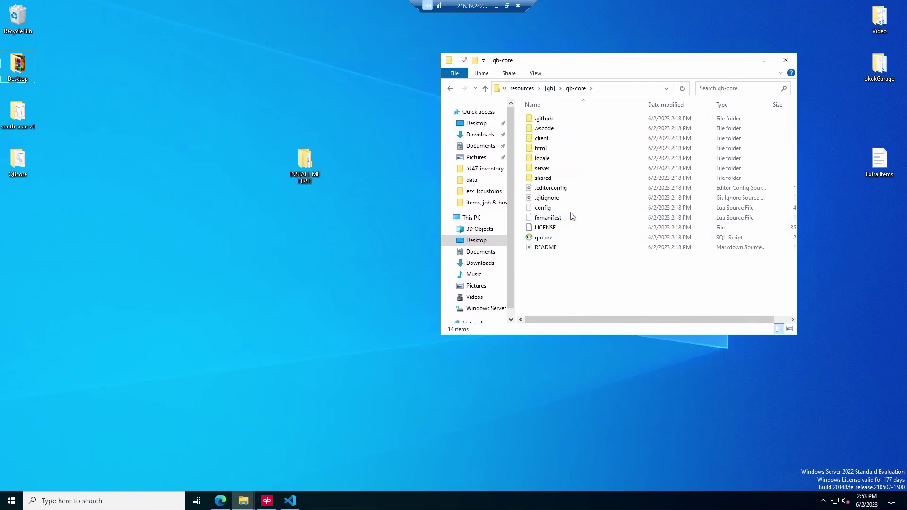
double_click(551, 178)
double_click(553, 128)
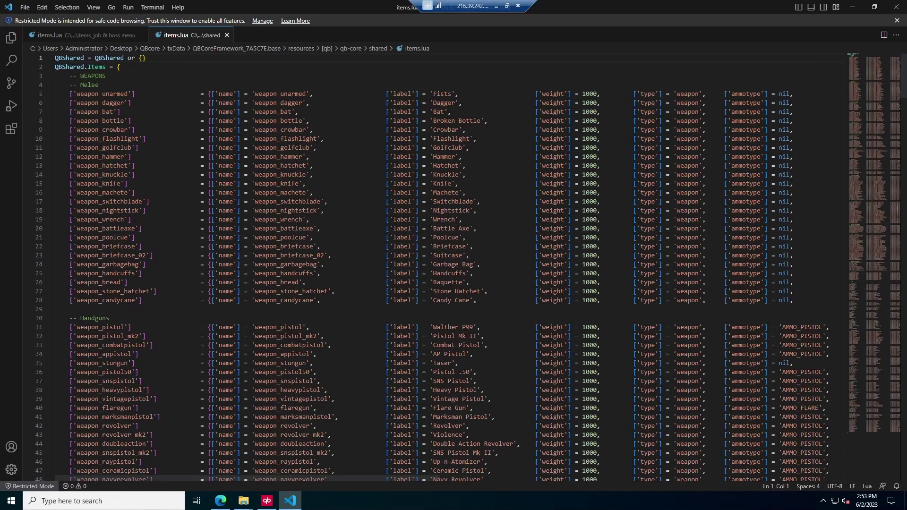
Insert a --Ak47_businesses comment line above the -- WEAPONS section
key("Down")
key("Down")
key("End")
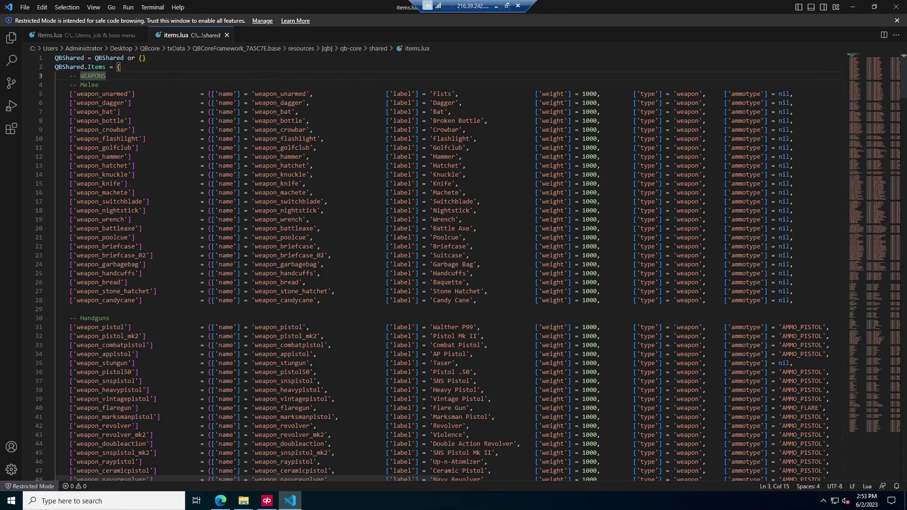
key("Return")
key("alt+Up")
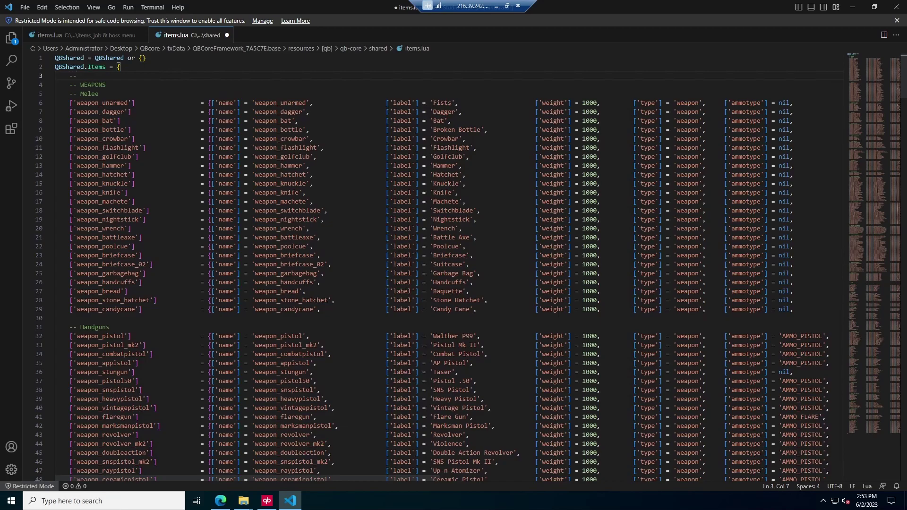
type("AK47_businesses")
key("Return")
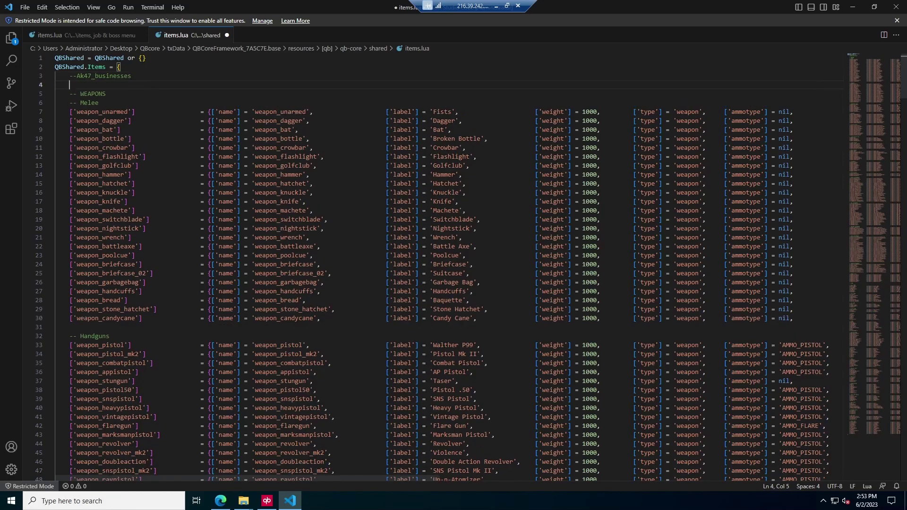
Paste the copied business food items below the comment and save items.lua
key("ctrl+v")
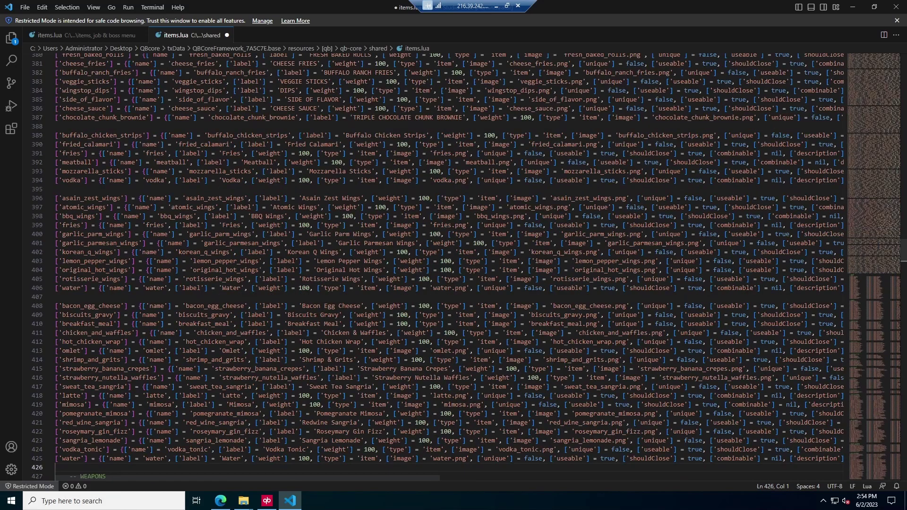
scroll(453, 262, "up", 12)
scroll(453, 262, "up", 12)
scroll(453, 263, "up", 12)
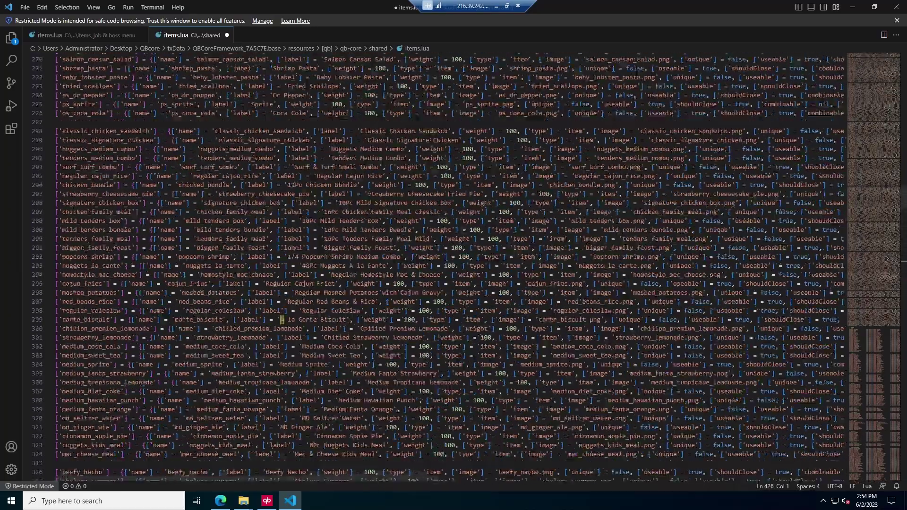
scroll(453, 263, "up", 12)
scroll(905, 152, "up", 10)
scroll(905, 153, "up", 10)
scroll(905, 152, "up", 10)
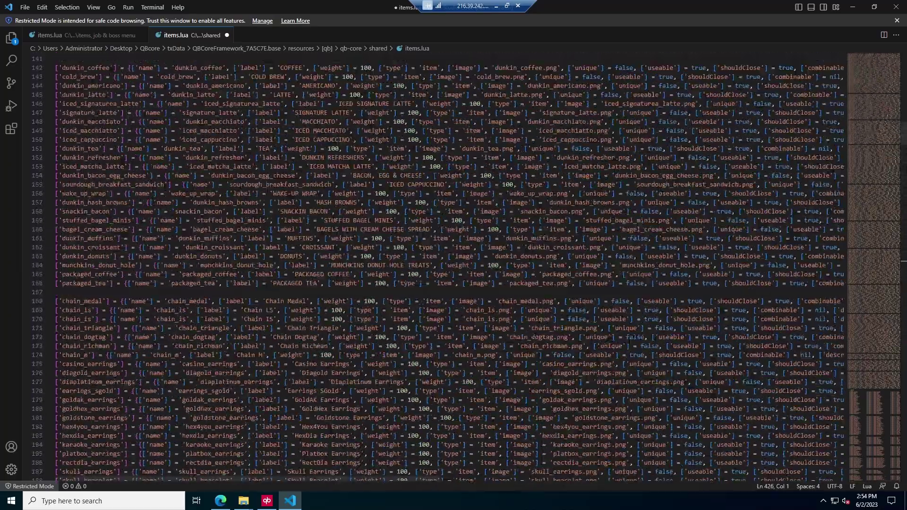
scroll(903, 135, "up", 20)
scroll(619, 152, "up", 20)
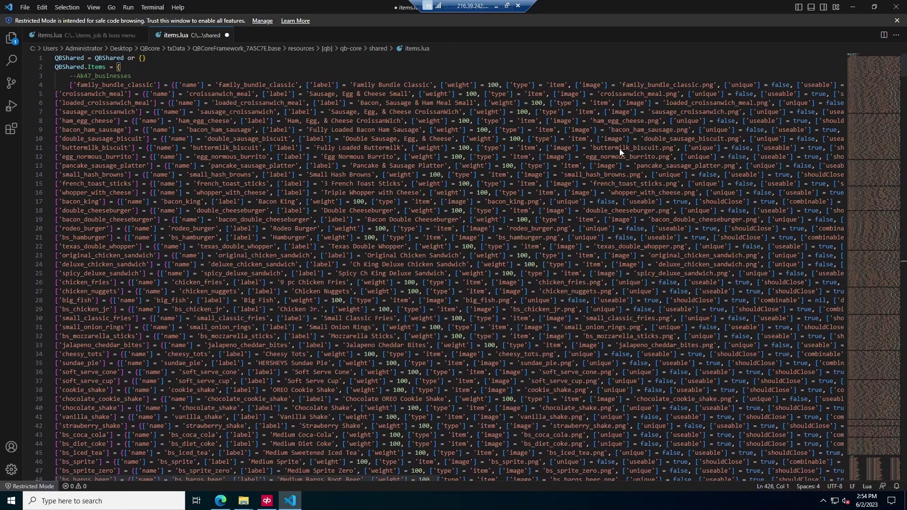
double_click(105, 75)
key("ctrl+s")
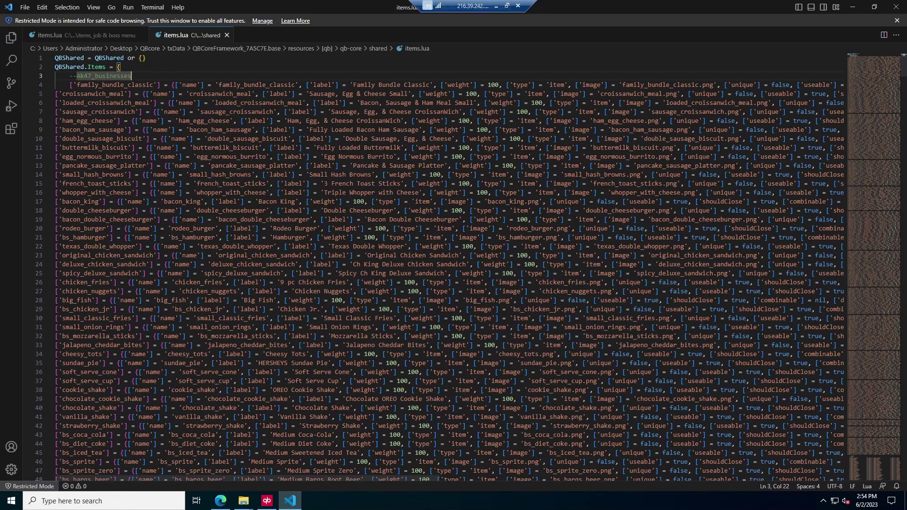
Bring back the 'items, job & boss menu' Explorer window after closing VS Code
left_click(895, 9)
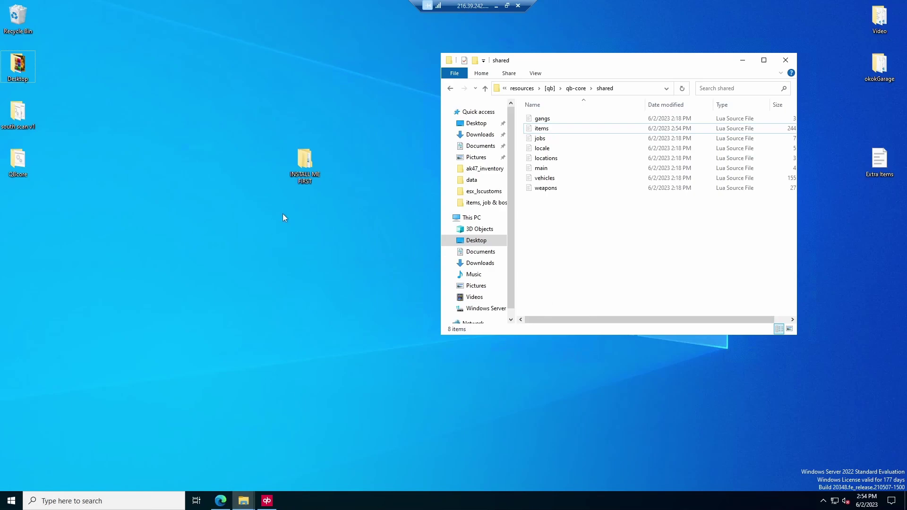
left_click(243, 501)
left_click(307, 464)
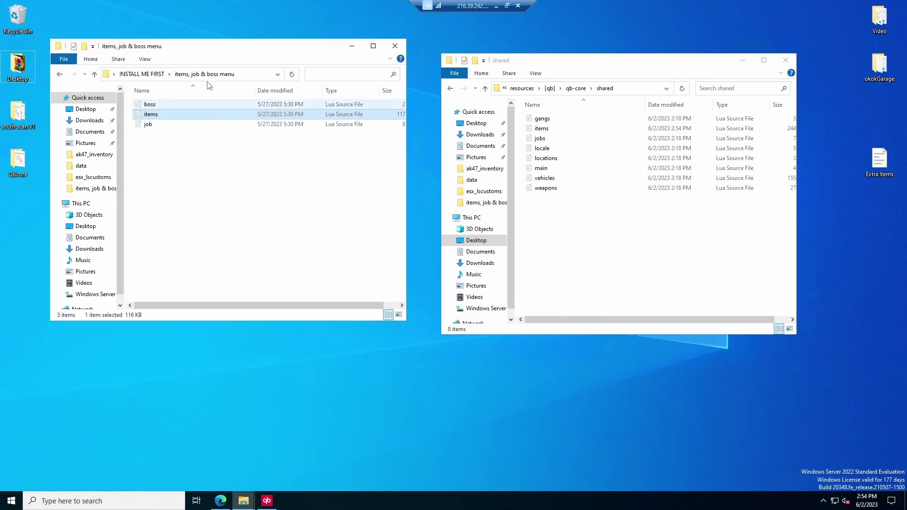
mouse_move(197, 48)
left_mouse_down()
mouse_move(209, 179)
mouse_move(178, 70)
left_mouse_up()
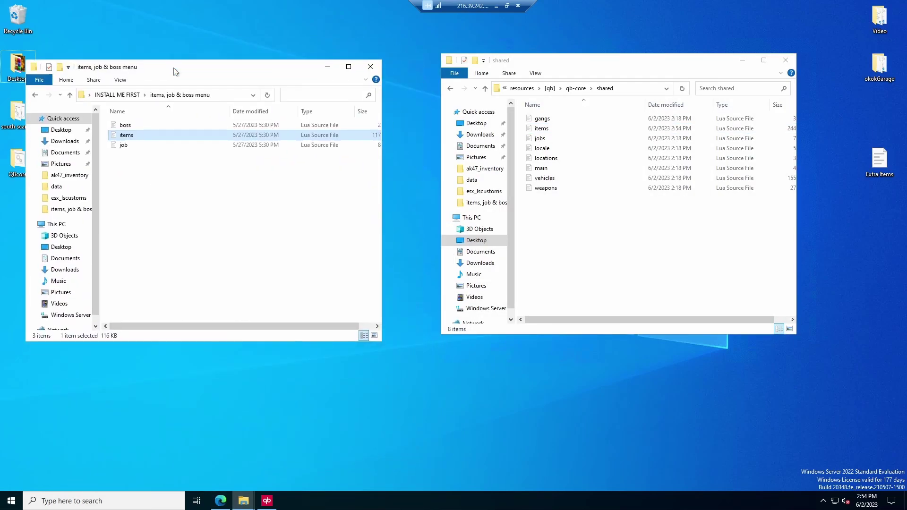
left_click(204, 241)
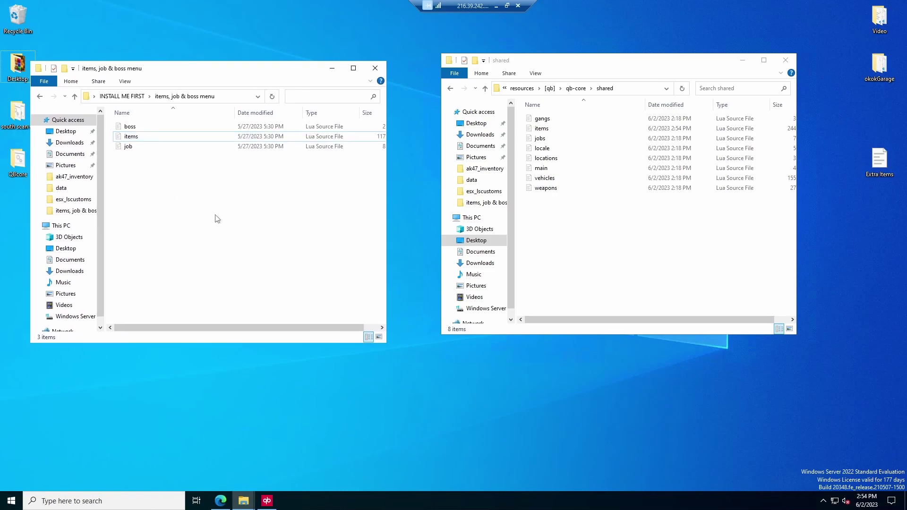
Open the add-on's job.lua in VS Code and select all its contents
double_click(129, 147)
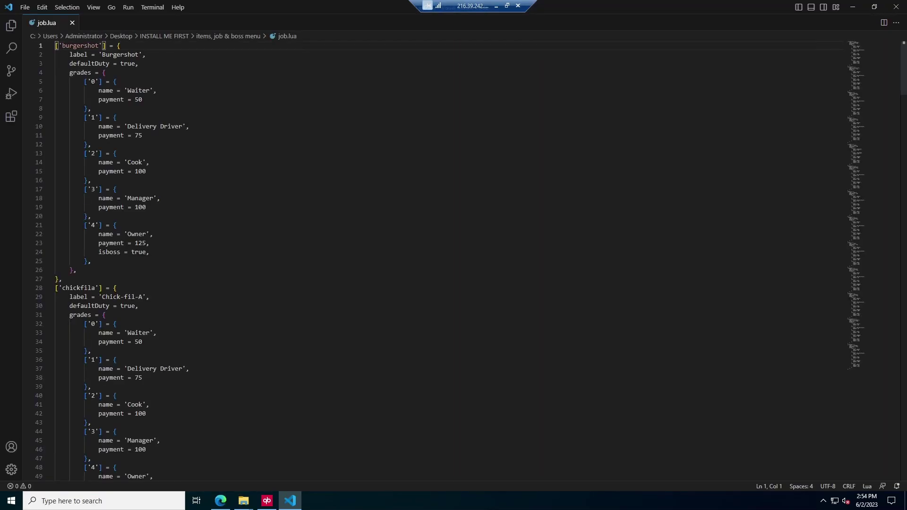
scroll(160, 211, "down", 1)
scroll(160, 210, "up", 1)
left_click(161, 210)
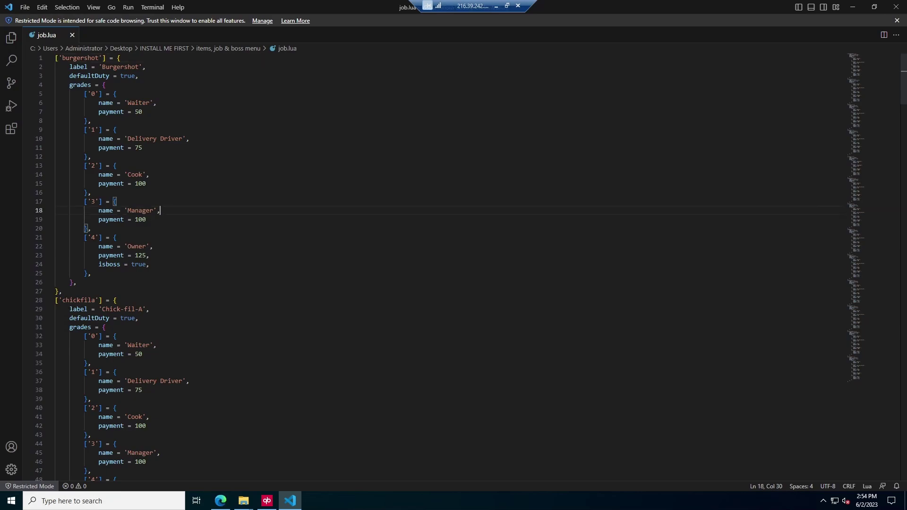
key("ctrl+a")
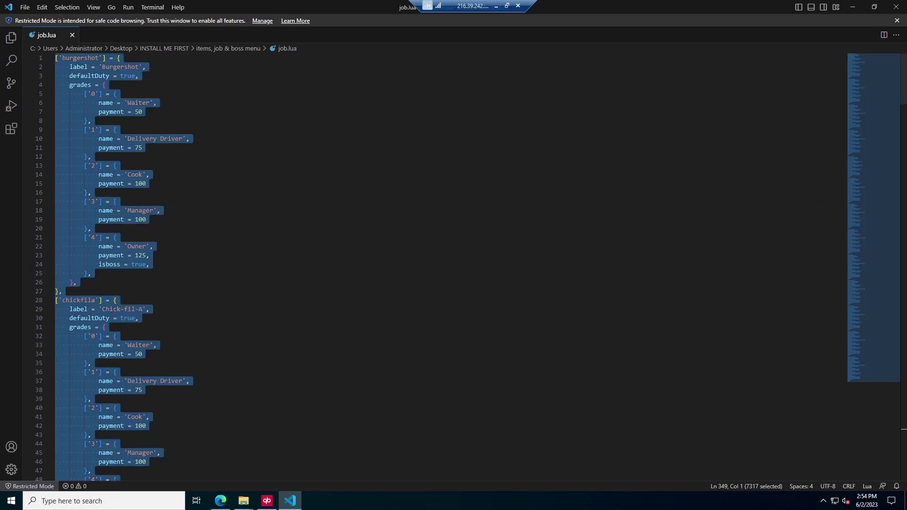
Open qb-core's shared jobs.lua in VS Code
left_click(852, 6)
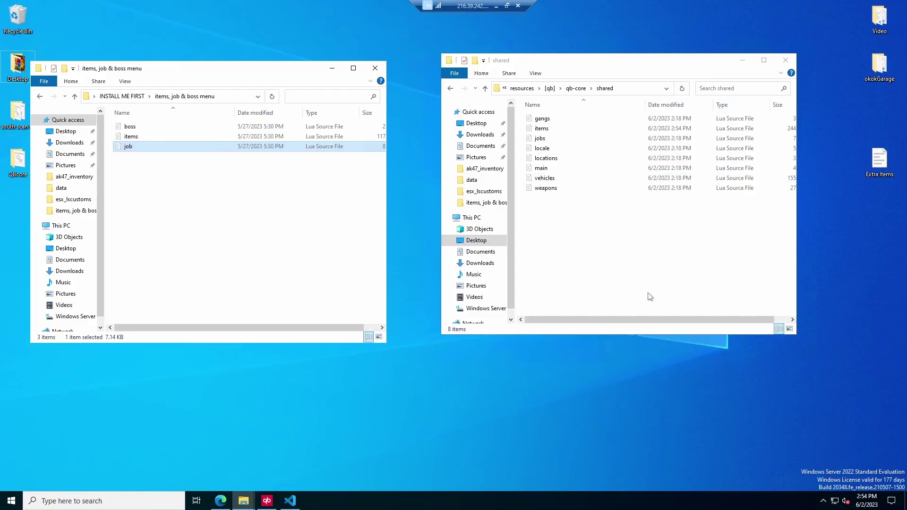
left_click_drag(581, 63, 480, 95)
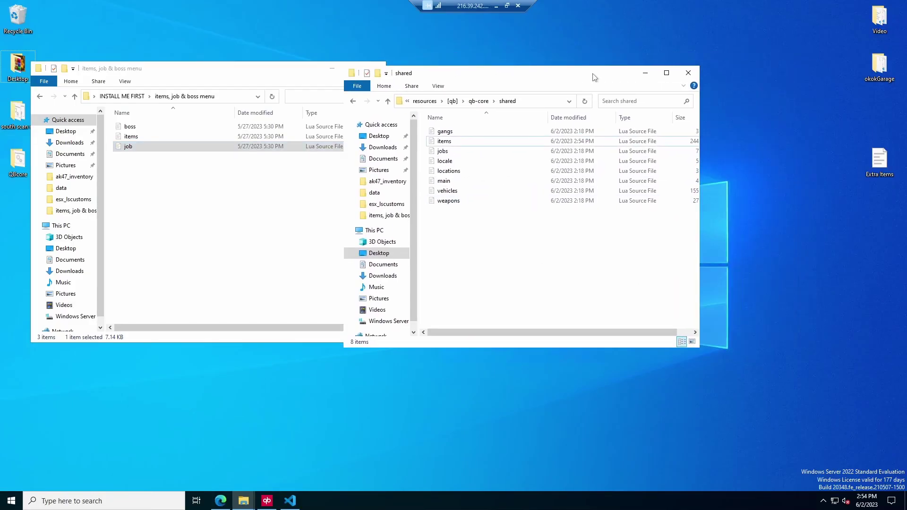
double_click(464, 174)
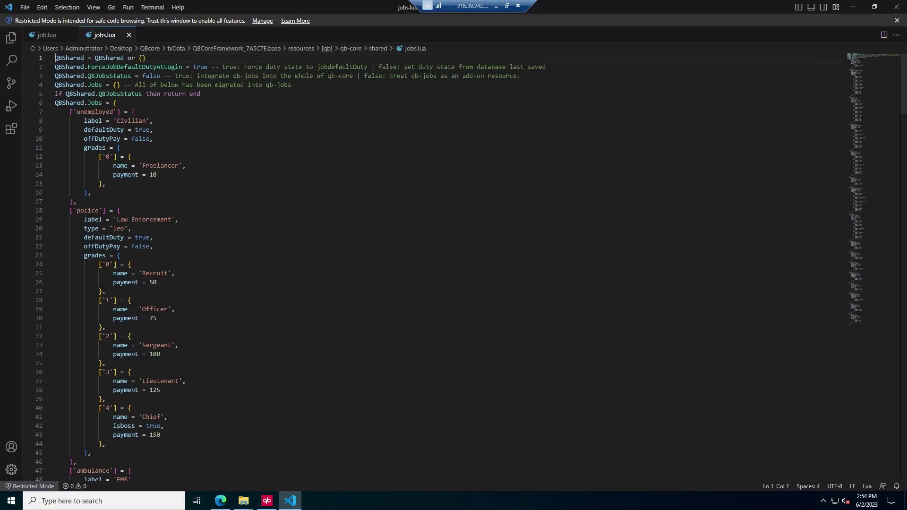
Paste the business job definitions after the unemployed entry and save jobs.lua
left_click(117, 103)
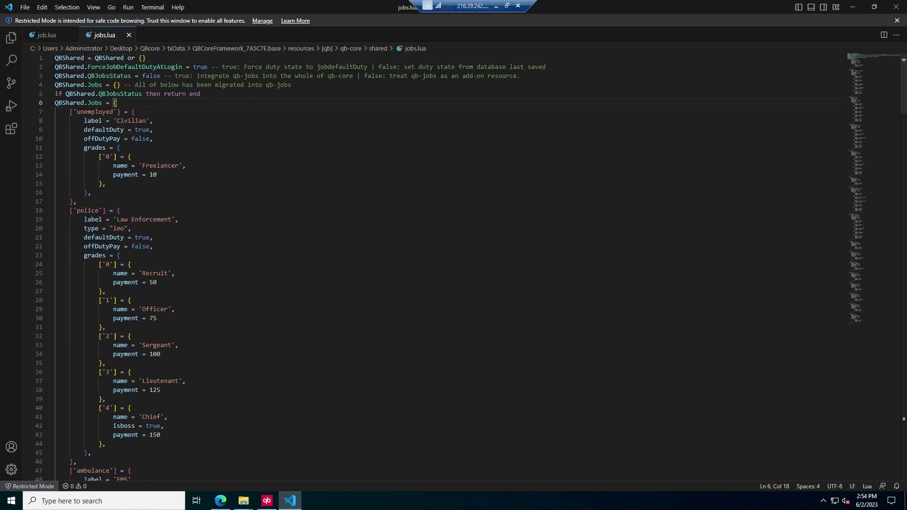
left_click(75, 202)
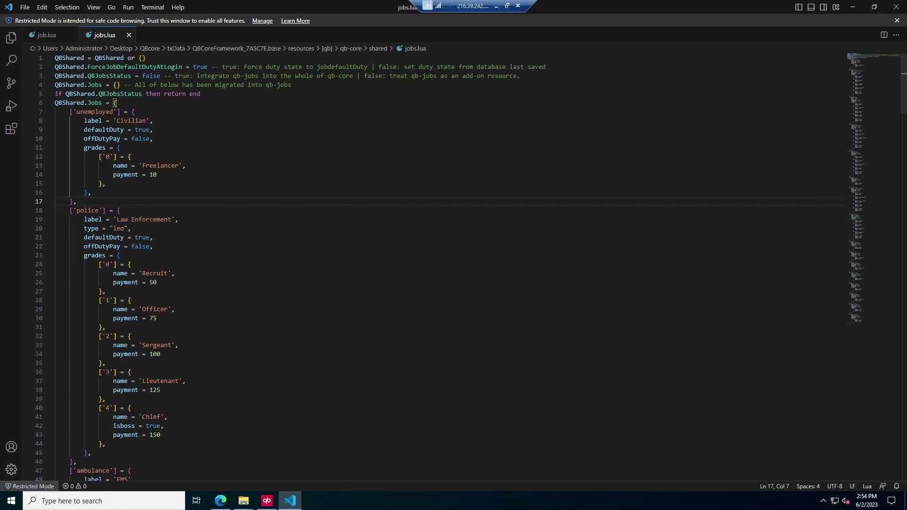
key("Return")
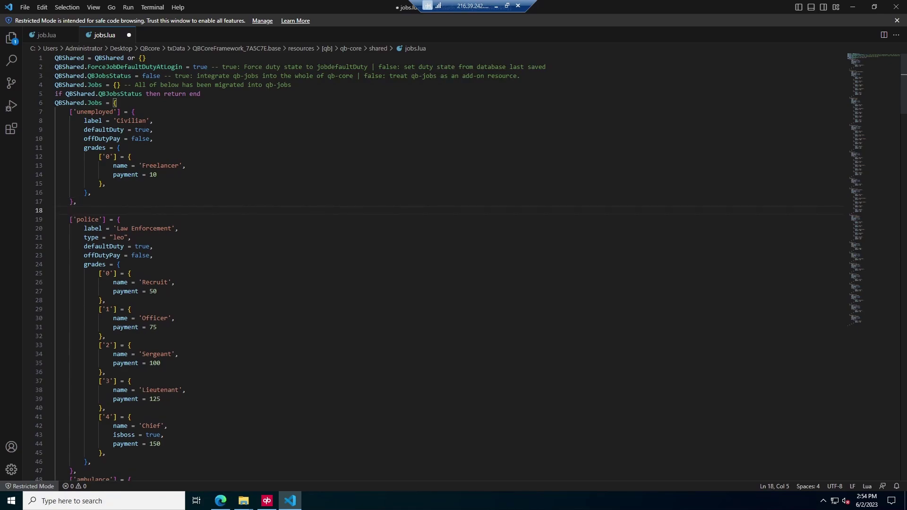
key("ctrl+v")
scroll(454, 262, "down", 3)
scroll(453, 262, "down", 2)
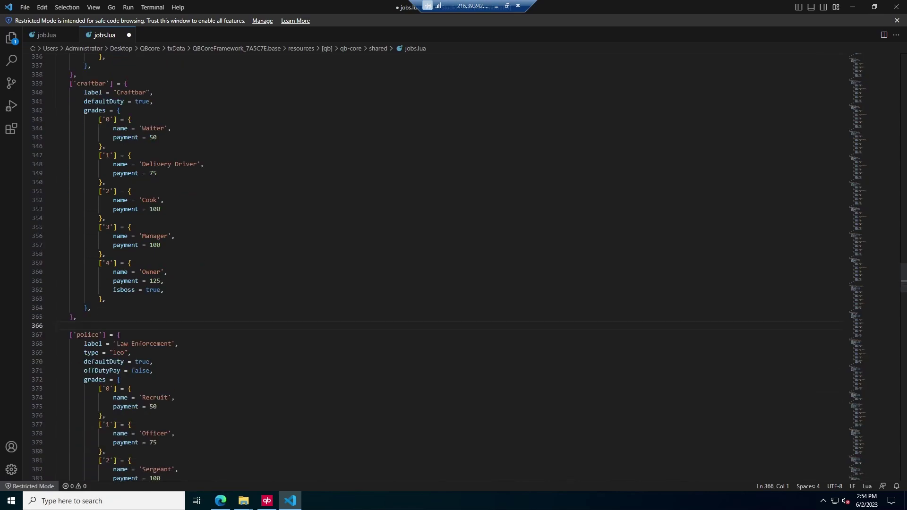
key("BackSpace")
scroll(453, 262, "up", 15)
scroll(454, 267, "up", 10)
scroll(454, 267, "up", 10)
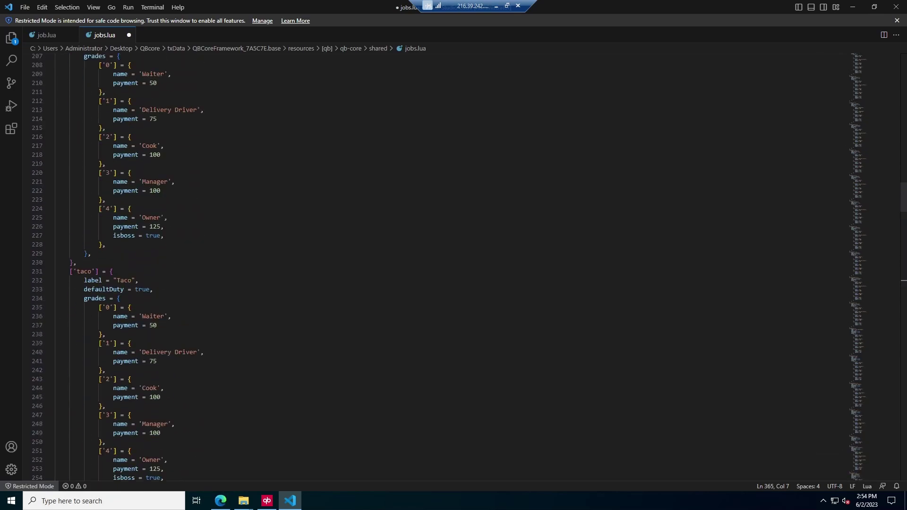
scroll(454, 268, "up", 10)
key("ctrl+s")
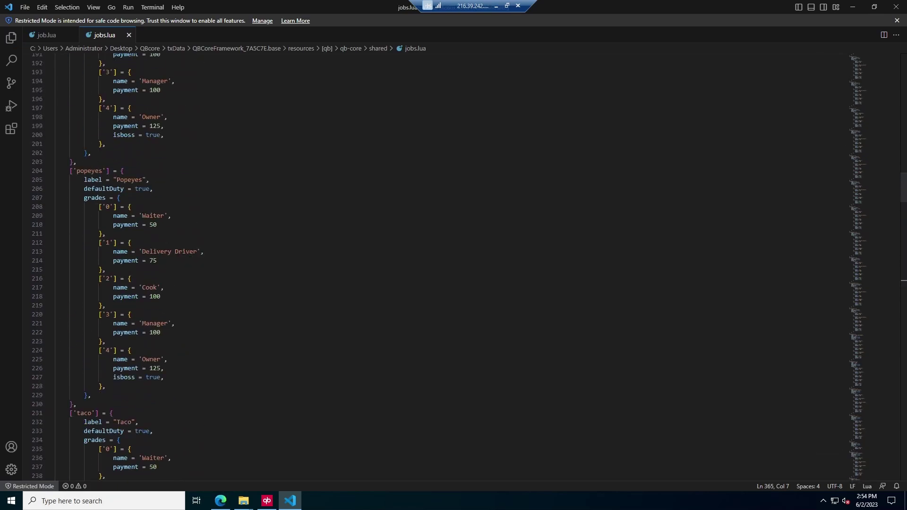
Close the code editor and open the qb-management folder from [qb]
left_click(895, 7)
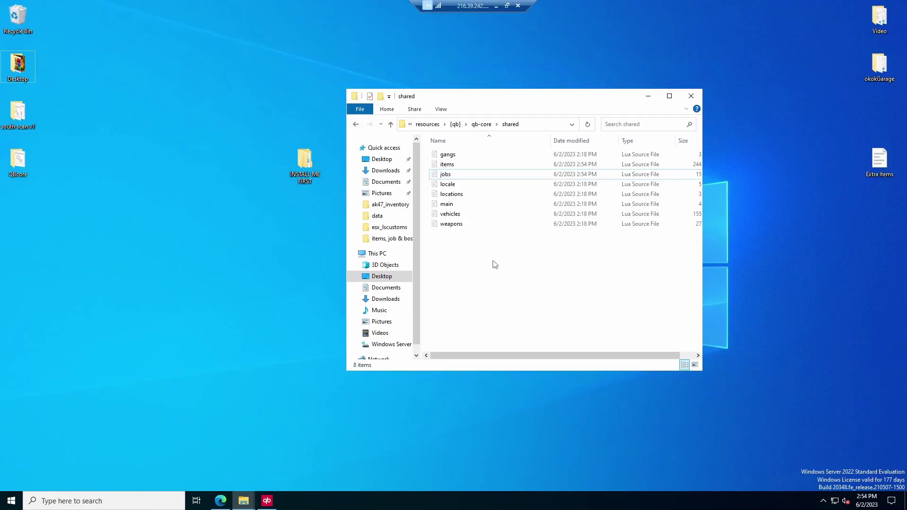
left_click_drag(444, 93, 534, 63)
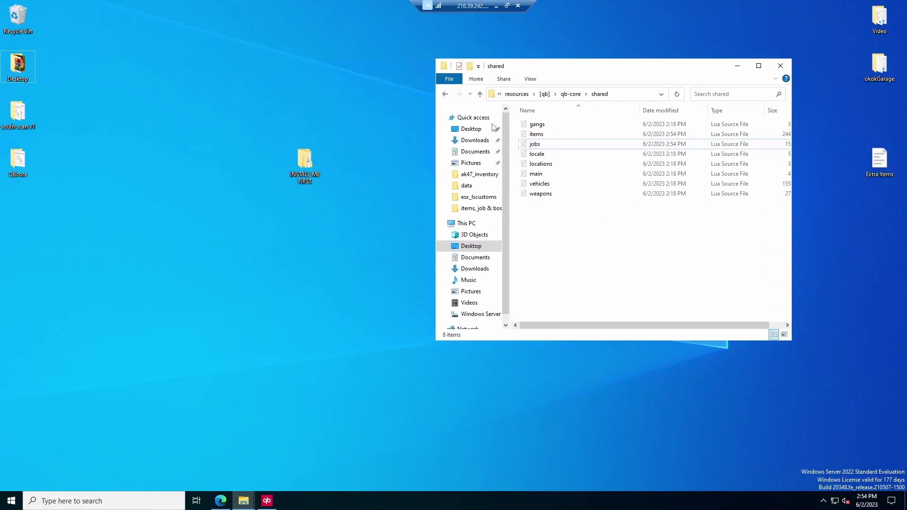
left_click(480, 94)
scroll(597, 267, "down", 2)
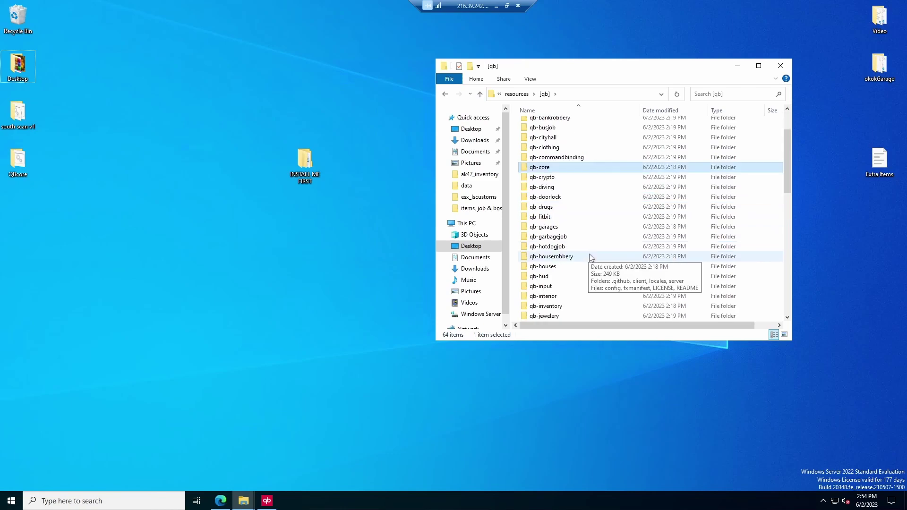
scroll(597, 267, "down", 2)
scroll(597, 267, "down", 2)
scroll(597, 267, "down", 1)
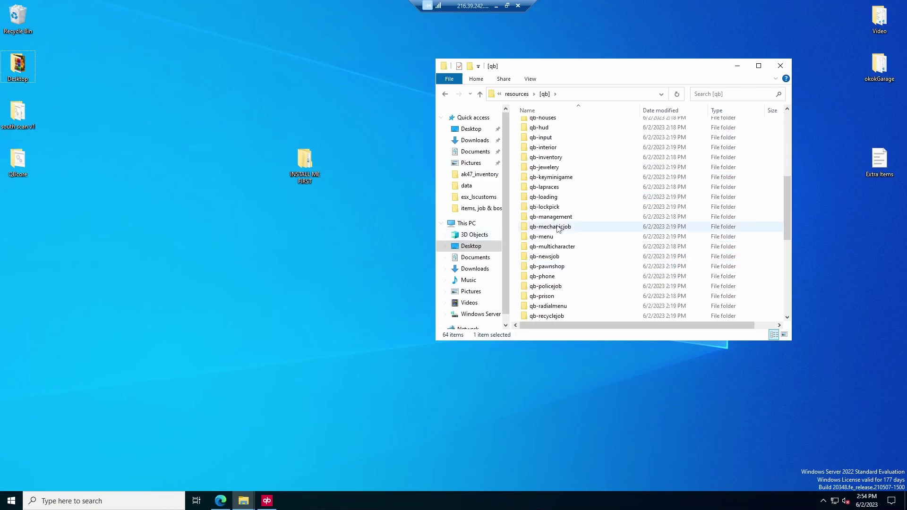
left_click(547, 218)
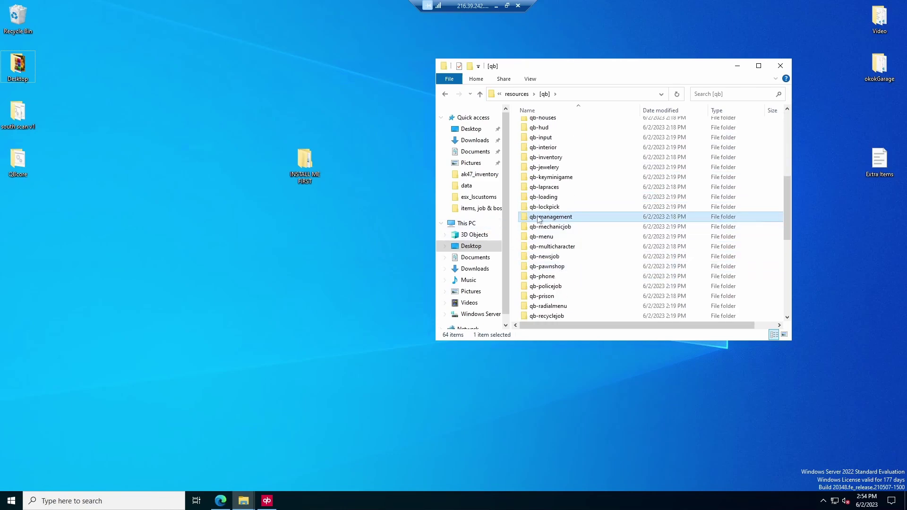
double_click(540, 218)
Show the items, job & boss menu folder beside qb-management's client folder
double_click(307, 163)
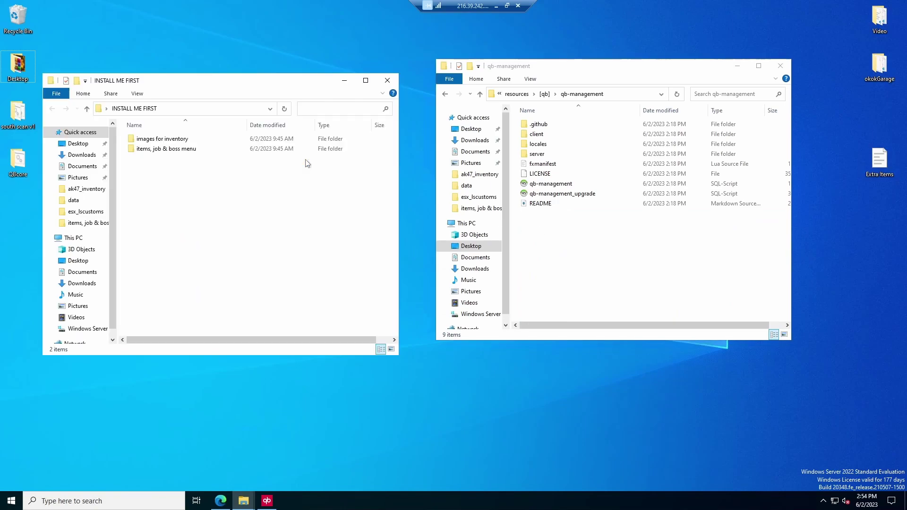
left_click(247, 502)
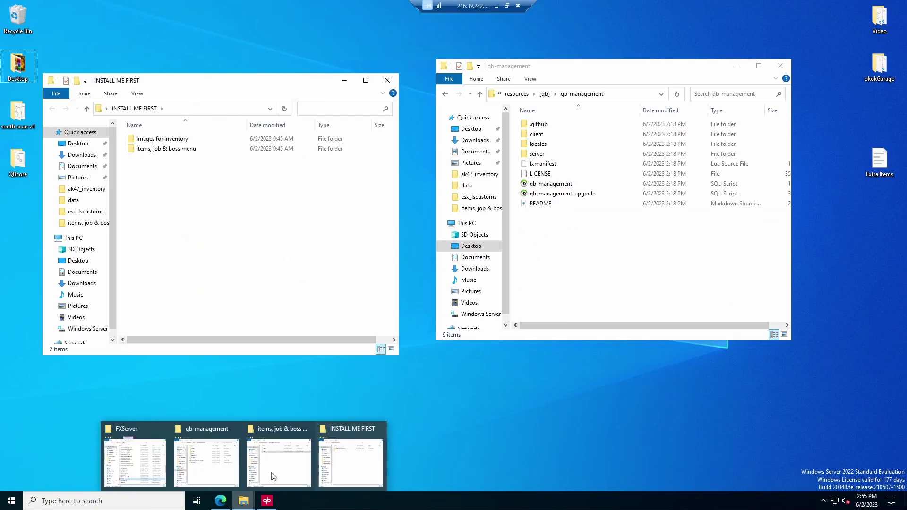
left_click(379, 429)
left_click(315, 461)
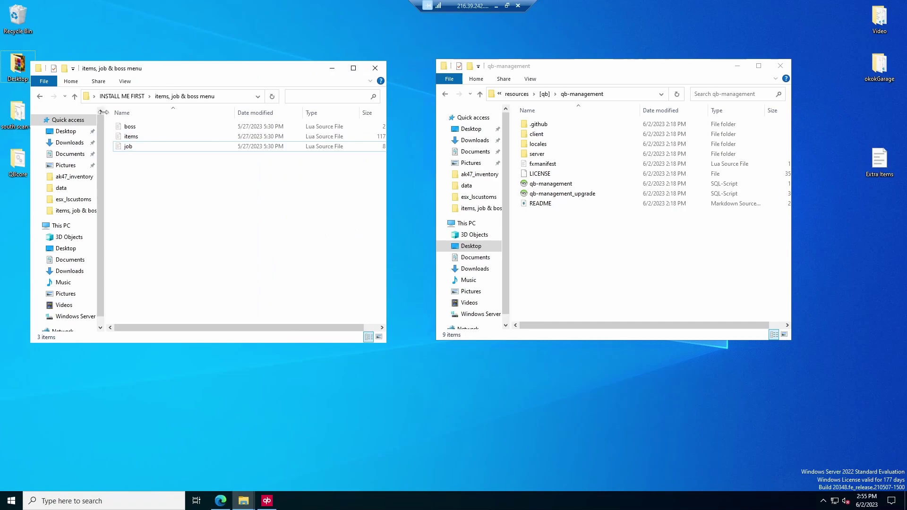
left_click(75, 96)
left_click_drag(182, 70, 195, 77)
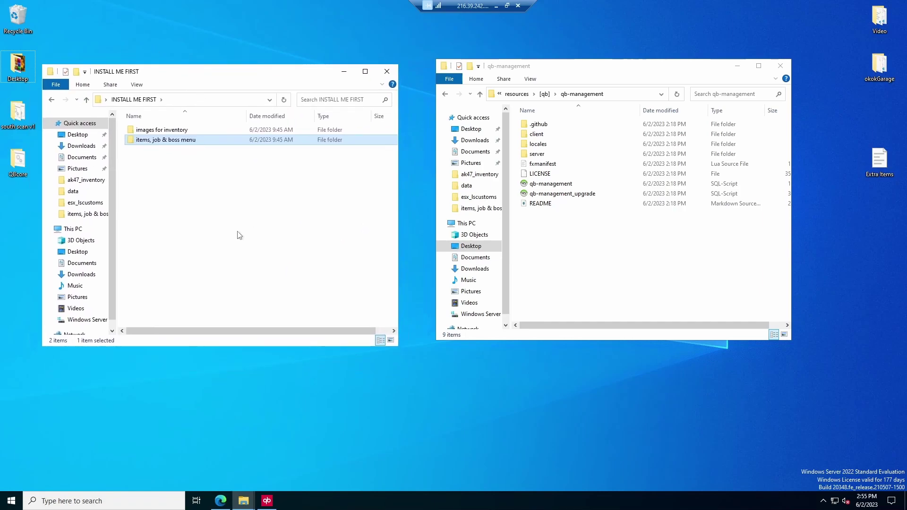
double_click(161, 144)
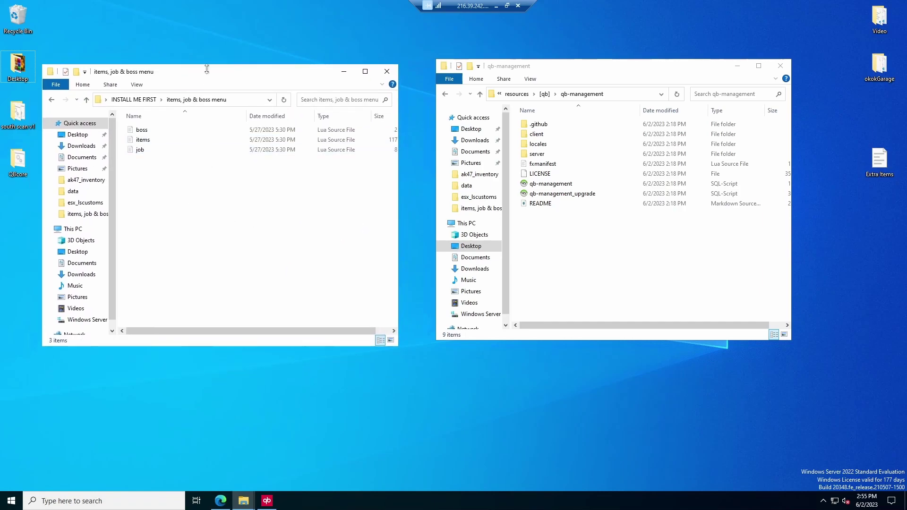
left_click_drag(207, 69, 199, 70)
double_click(560, 134)
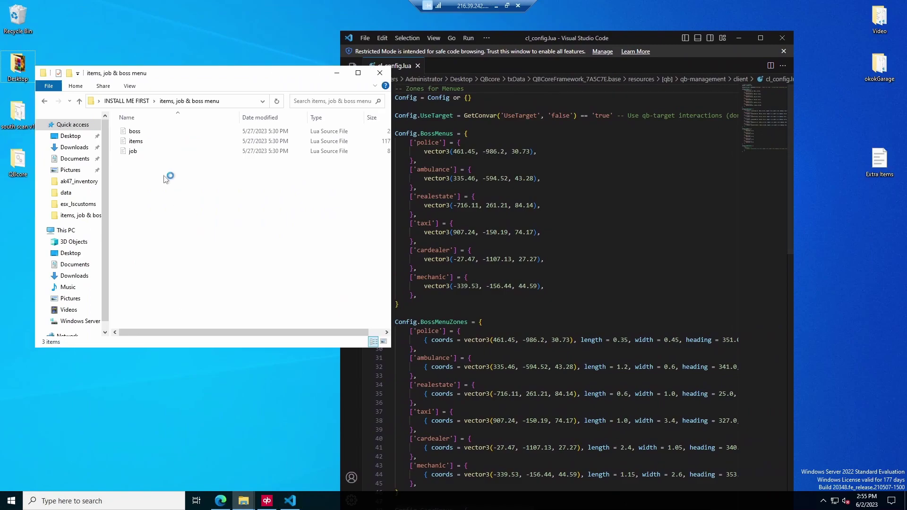
Open boss.lua full-screen and select its entire contents
left_click(151, 131)
double_click(152, 131)
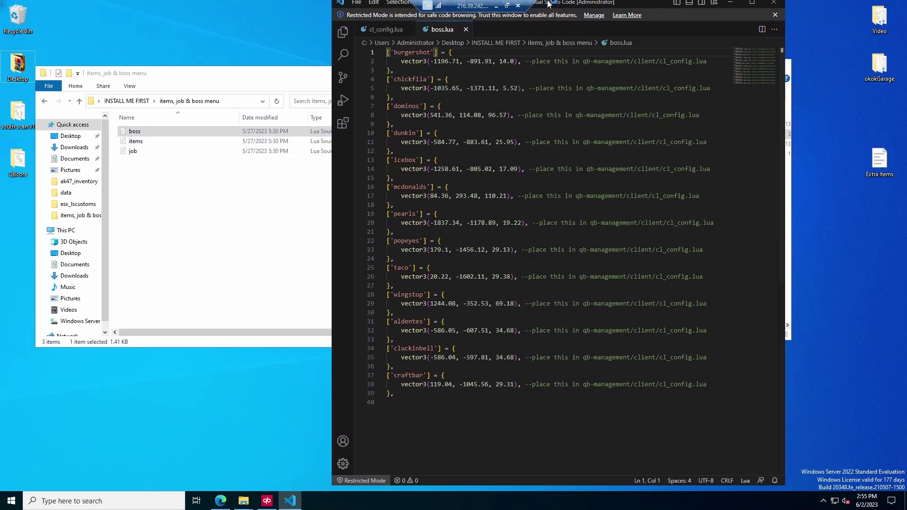
double_click(581, 38)
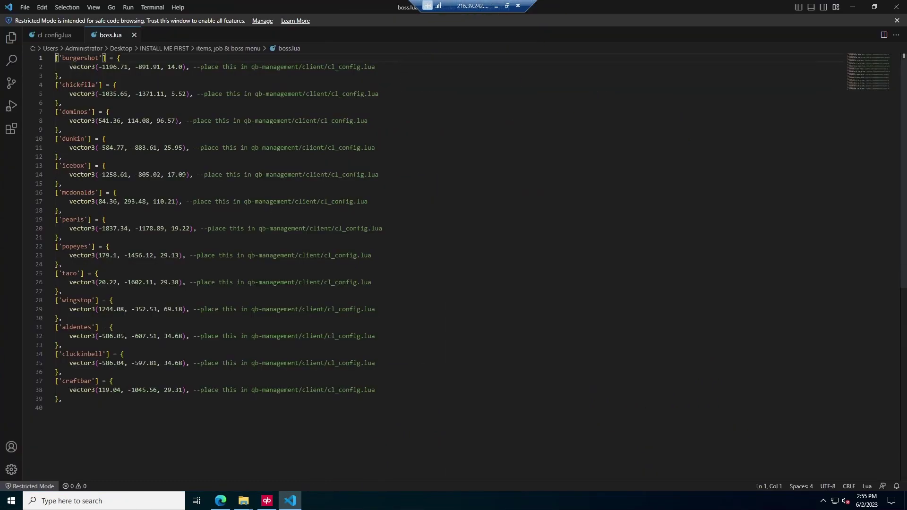
mouse_move(251, 228)
left_mouse_down()
mouse_move(382, 228)
mouse_move(269, 229)
left_mouse_up()
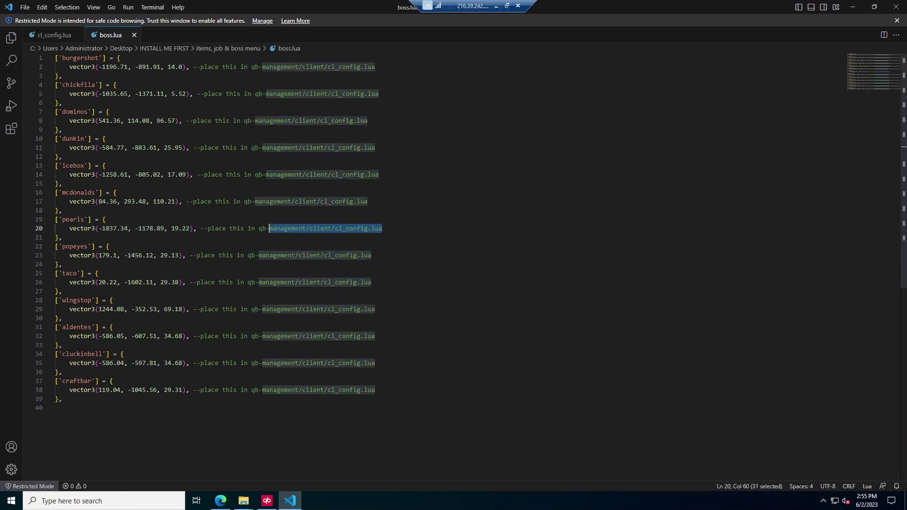
left_click(63, 237)
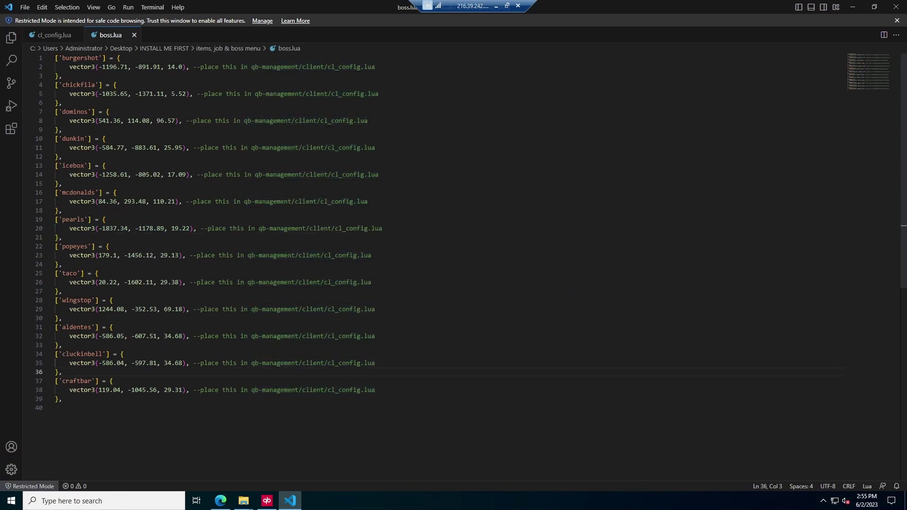
key("ctrl+a")
key("ctrl+c")
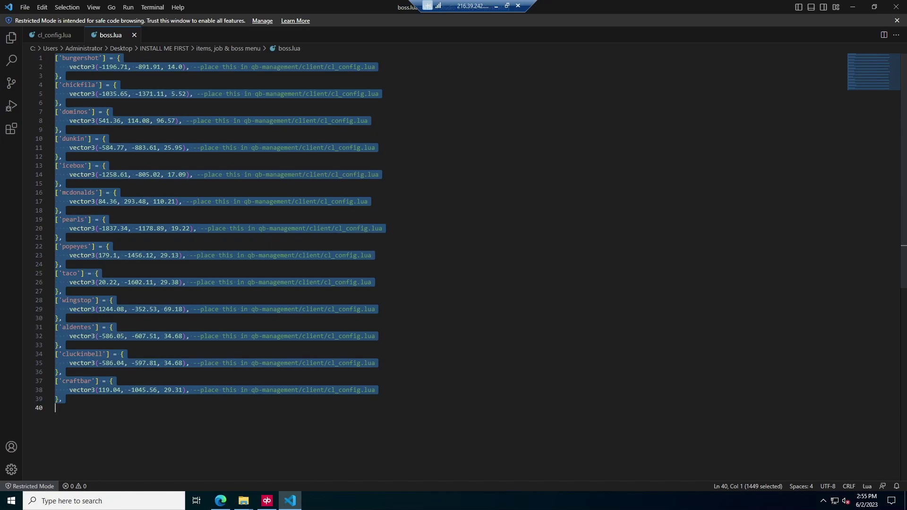
Paste the burgershot-through-craftbar entries into cl_config.lua after the mechanic entry
left_click(43, 35)
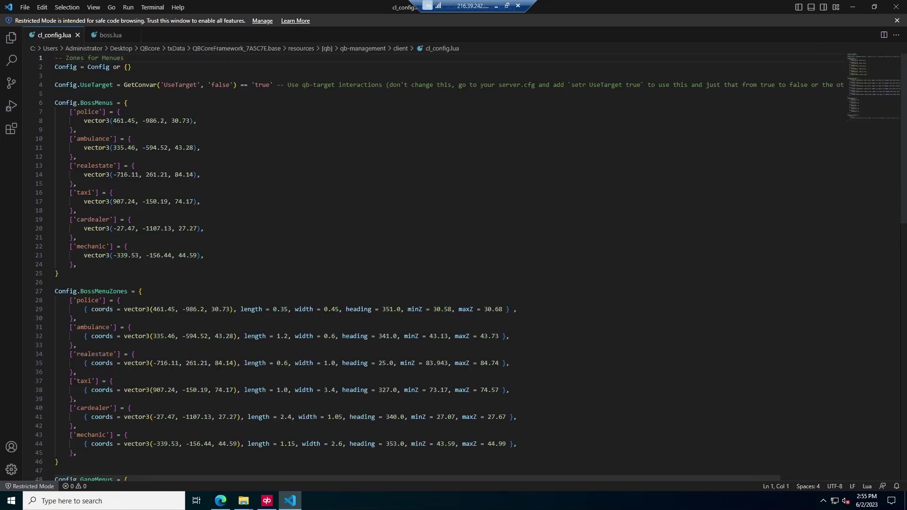
left_click(112, 36)
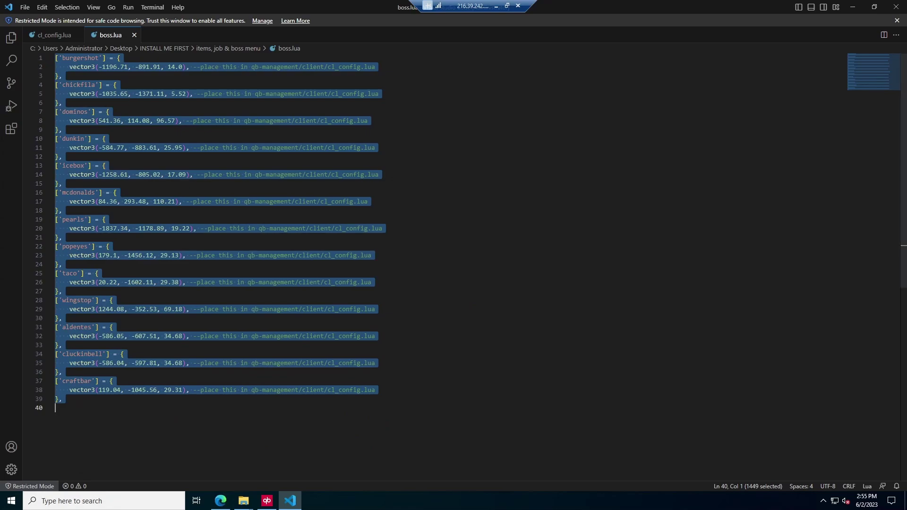
left_click(55, 35)
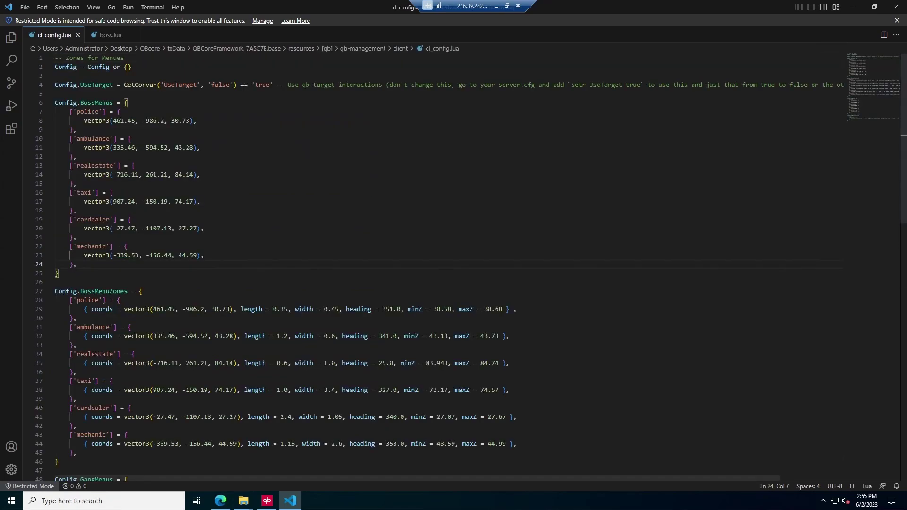
key("Return")
scroll(454, 270, "down", 2)
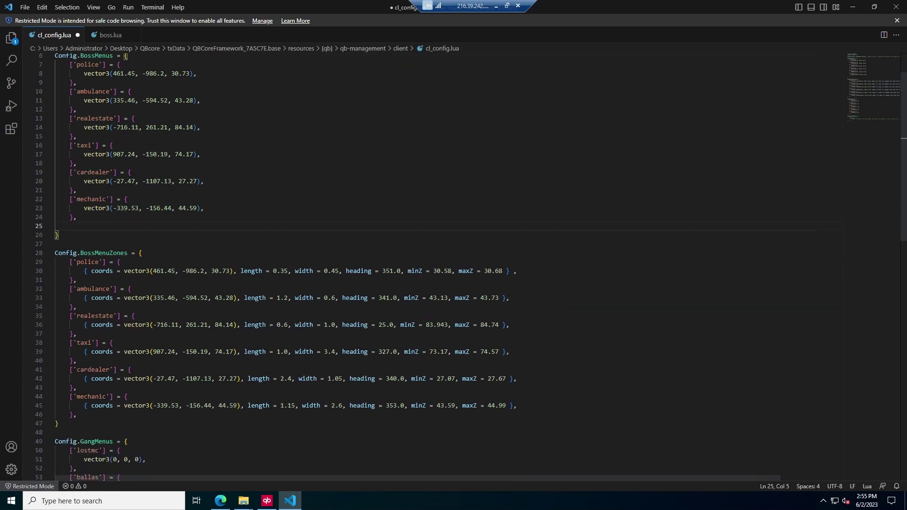
key("ctrl+v")
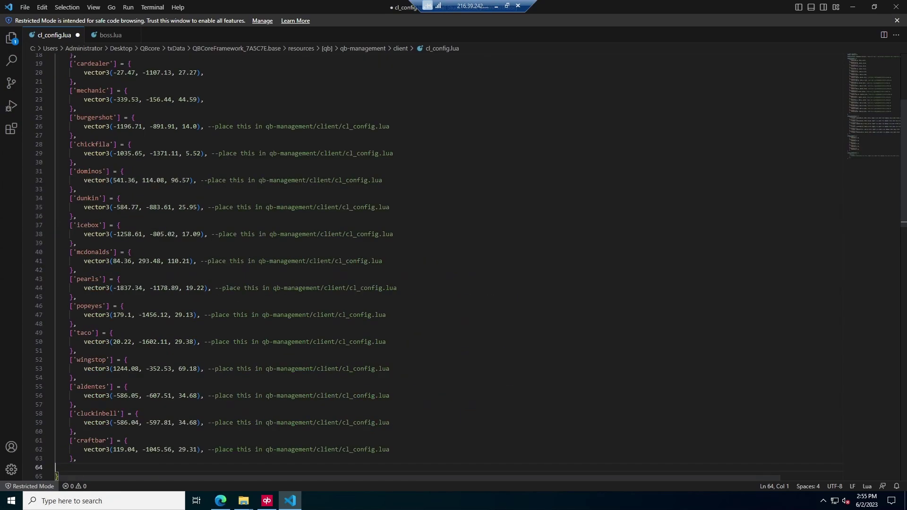
scroll(453, 269, "up", 5)
scroll(454, 269, "down", 13)
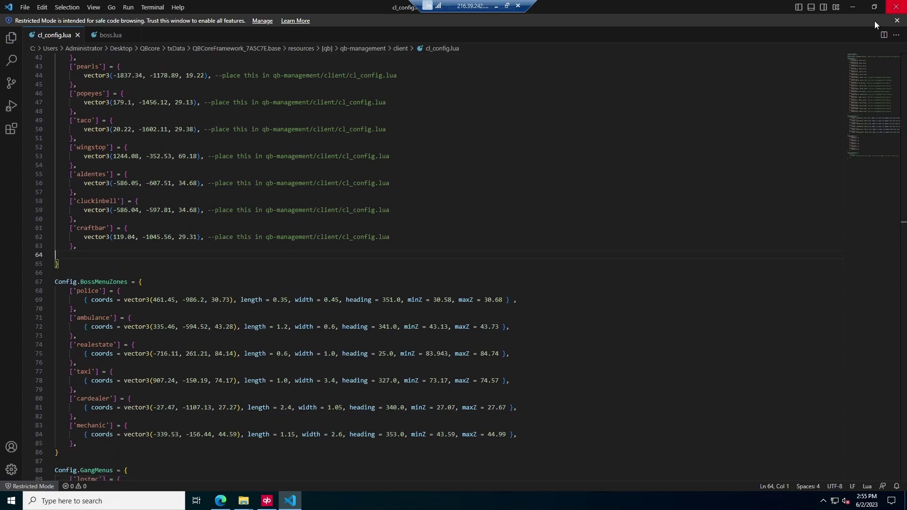
Open the images for inventory folder in the left window
left_click(897, 7)
left_click(212, 216)
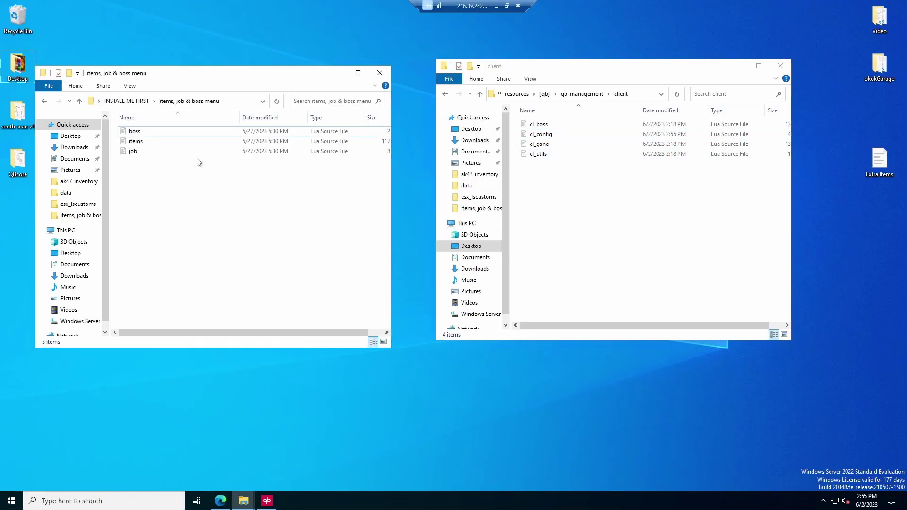
left_click_drag(198, 163, 117, 124)
left_click_drag(227, 172, 177, 213)
left_click_drag(183, 161, 103, 113)
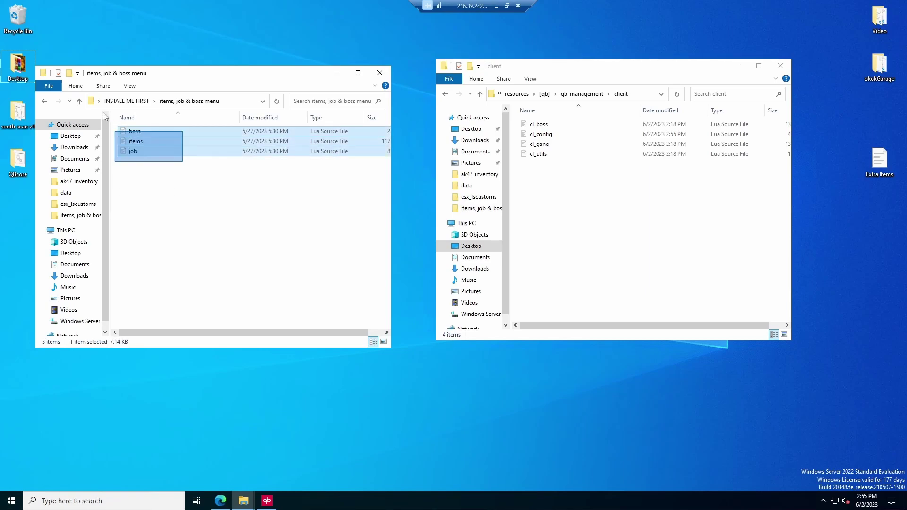
left_click_drag(213, 234, 122, 121)
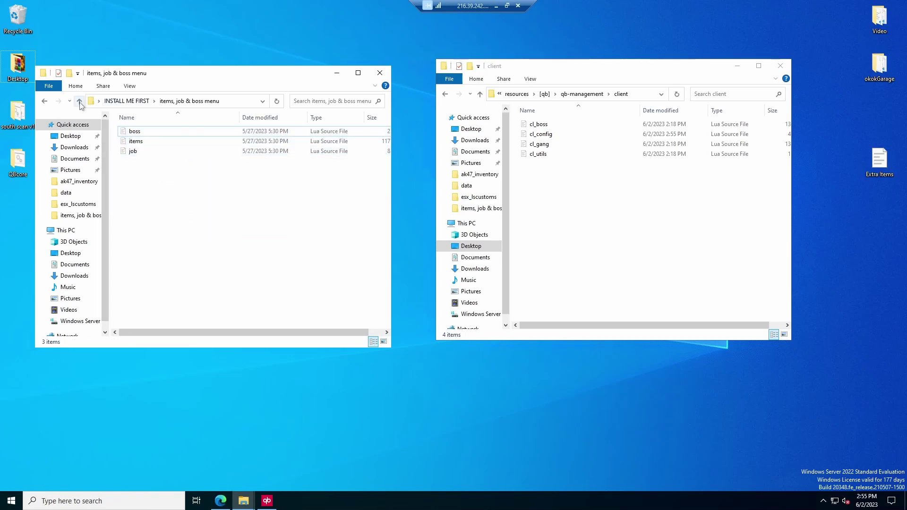
left_click(79, 101)
double_click(155, 134)
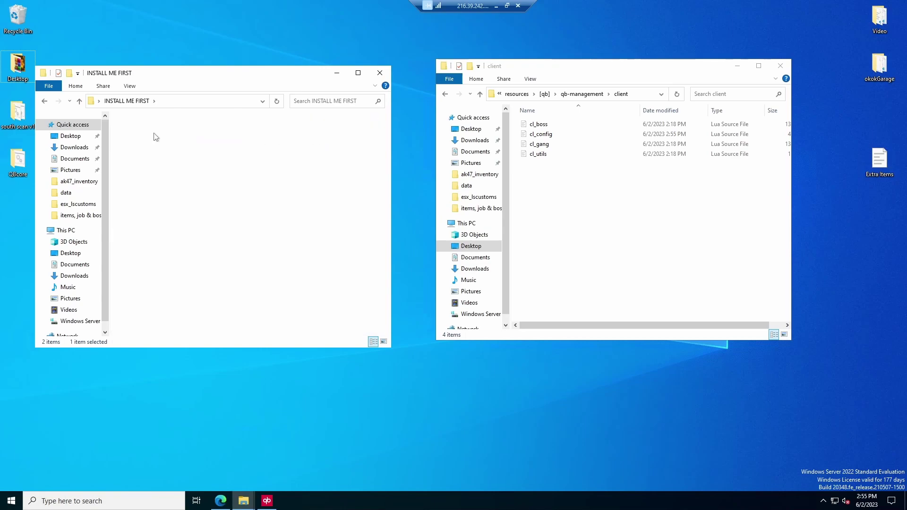
Show qb-inventory\html\images in the right window
left_click(624, 206)
left_click(481, 95)
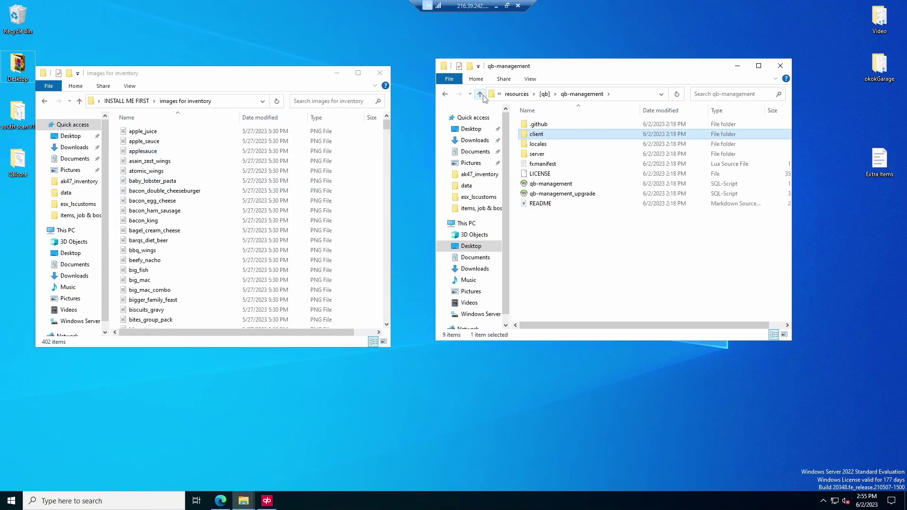
left_click(481, 95)
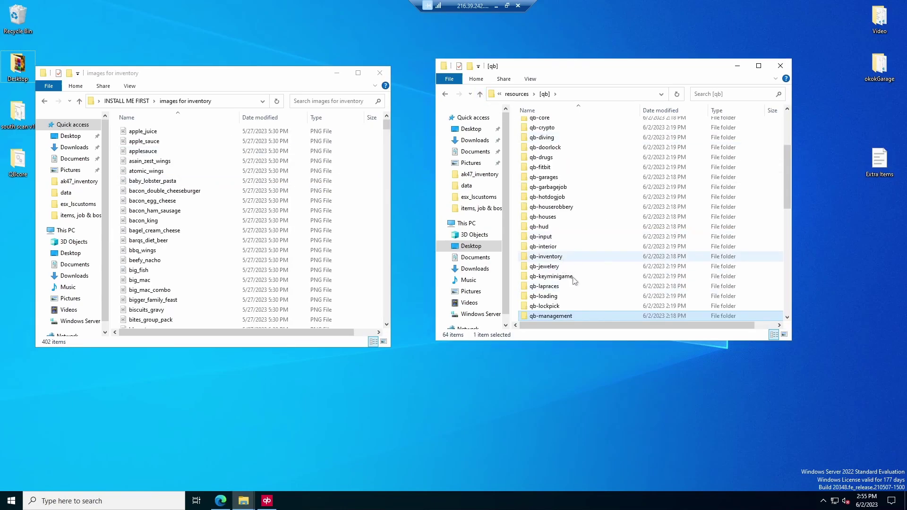
scroll(580, 289, "down", 5)
scroll(572, 285, "down", 4)
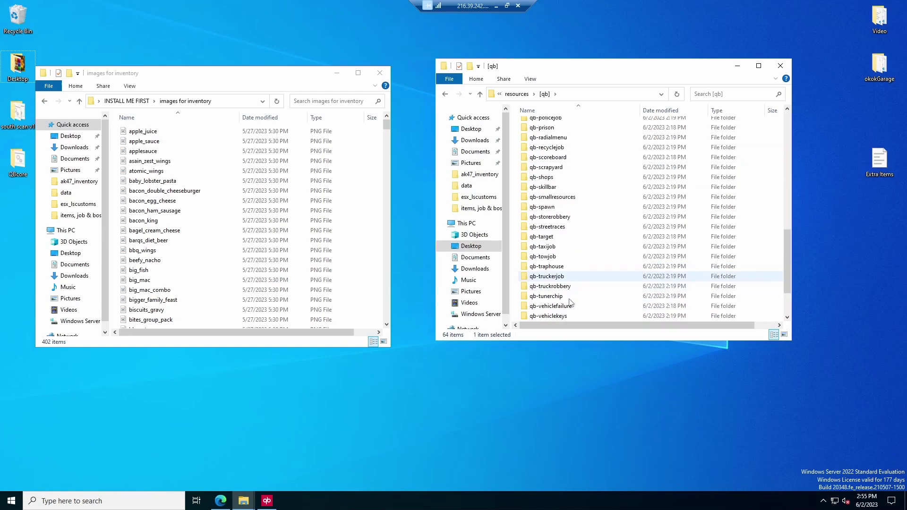
scroll(570, 303, "up", 7)
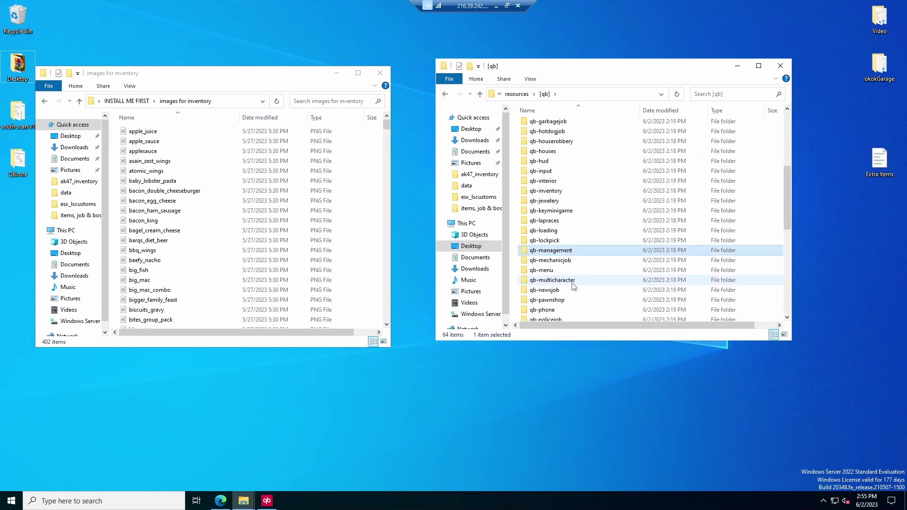
scroll(573, 285, "up", 1)
double_click(566, 220)
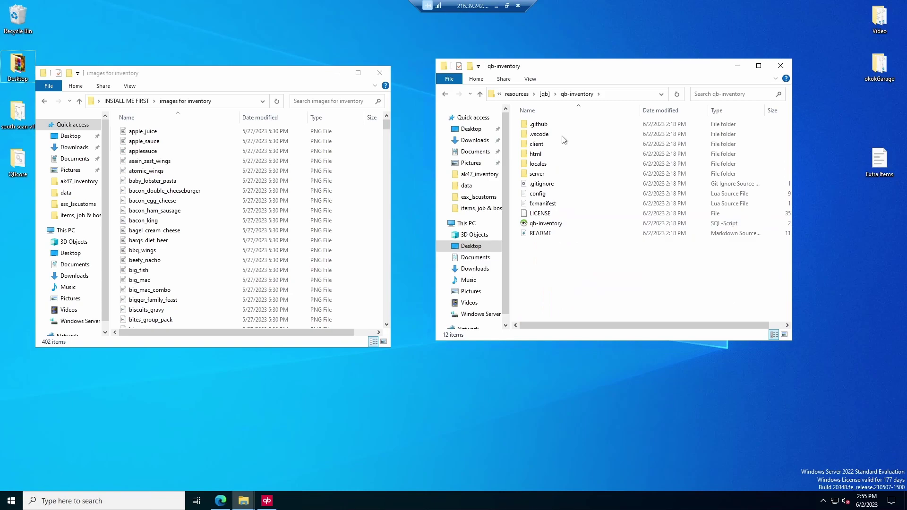
double_click(545, 155)
double_click(545, 156)
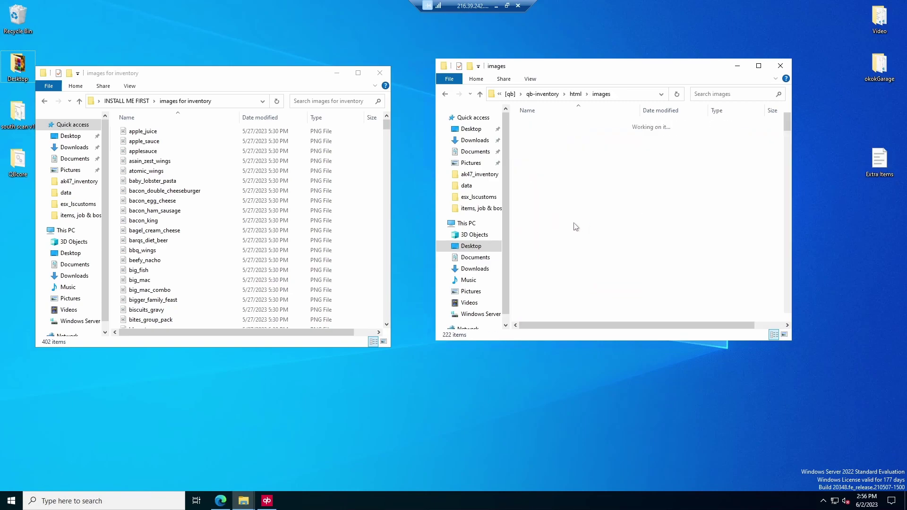
Move all 402 images into qb-inventory's images folder, replacing duplicates
left_click(229, 181)
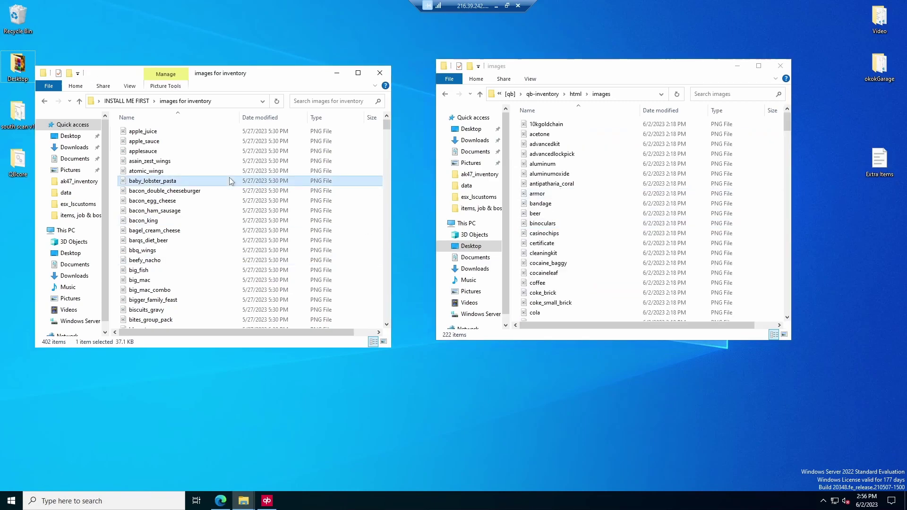
key("ctrl+a")
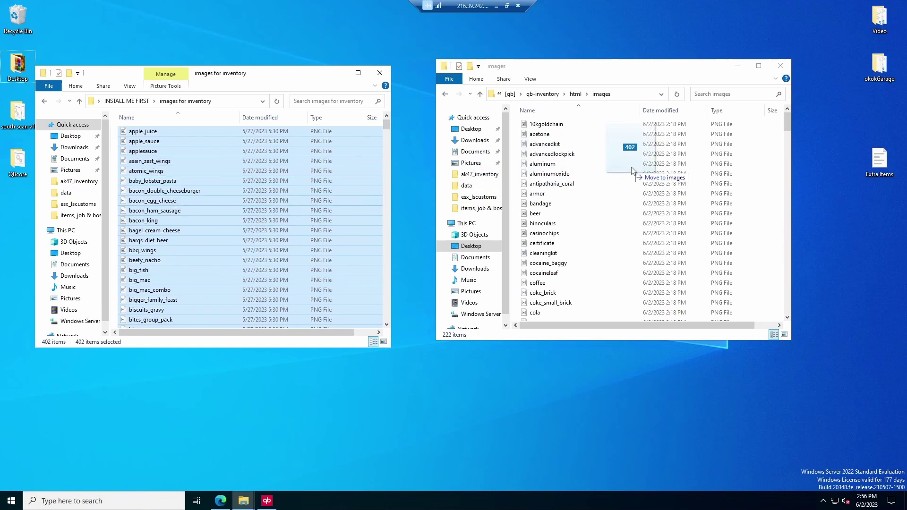
left_click_drag(632, 170, 634, 172)
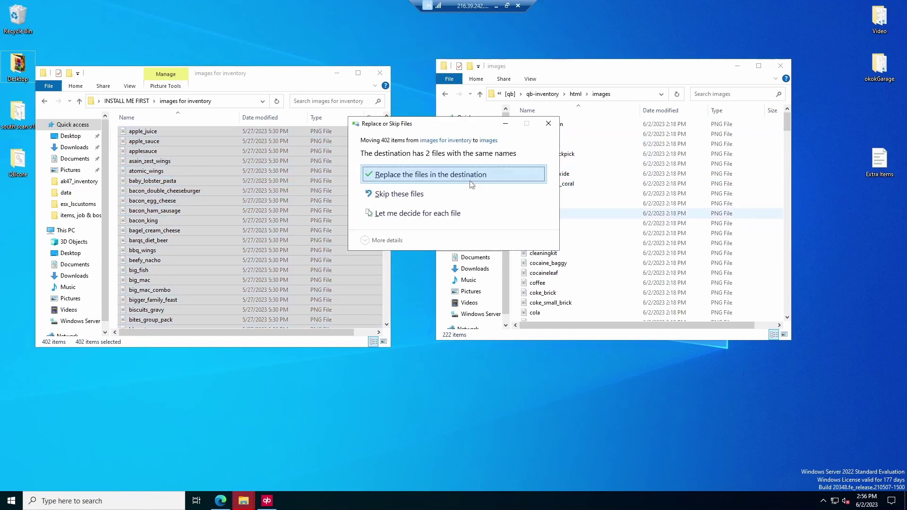
left_click(470, 178)
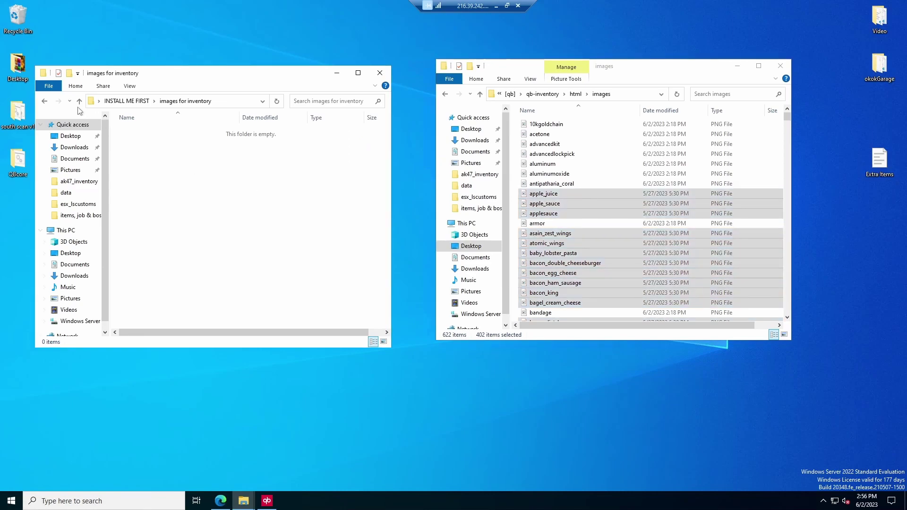
Close the emptied install window and open resources\[ak47]
left_click(79, 101)
left_click(379, 72)
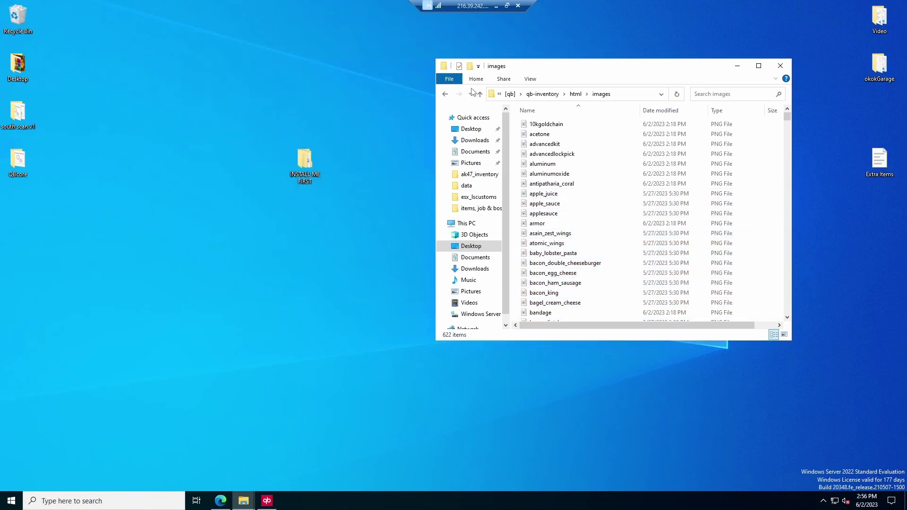
left_click(479, 94)
left_click(503, 80)
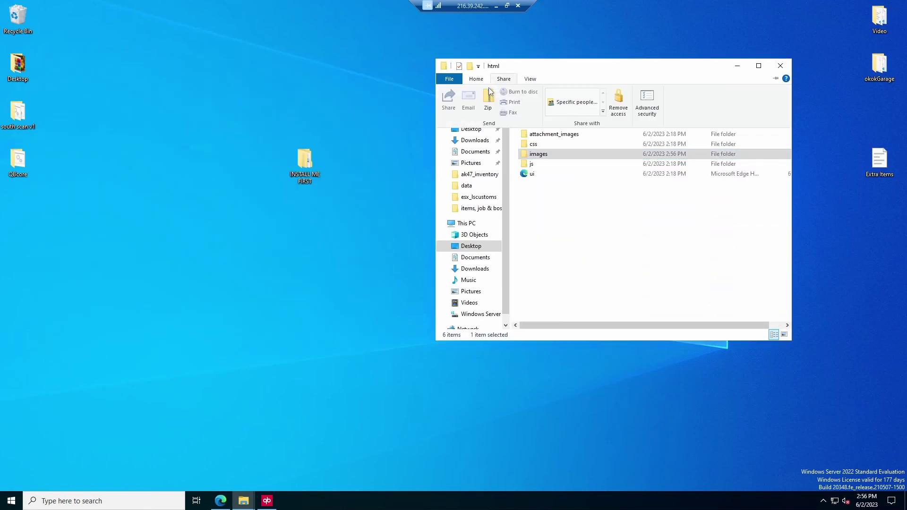
left_click(479, 80)
left_click(479, 95)
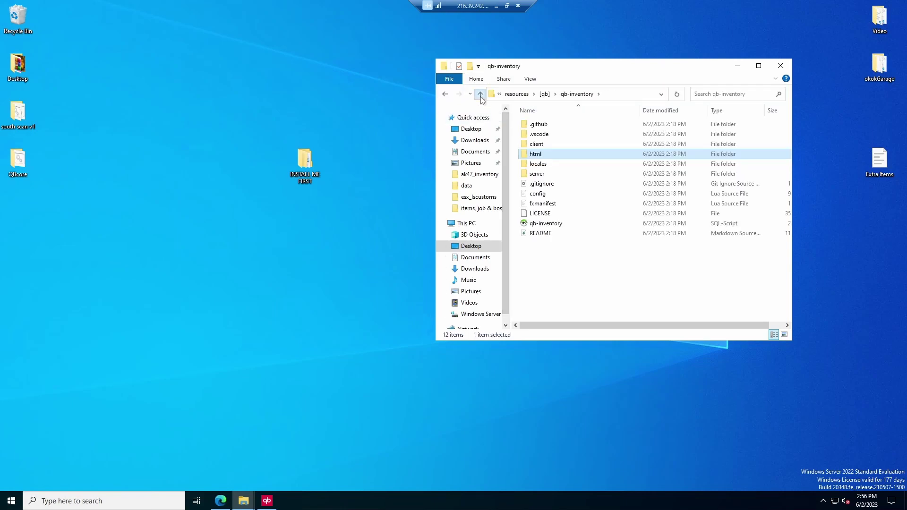
left_click(480, 94)
double_click(545, 125)
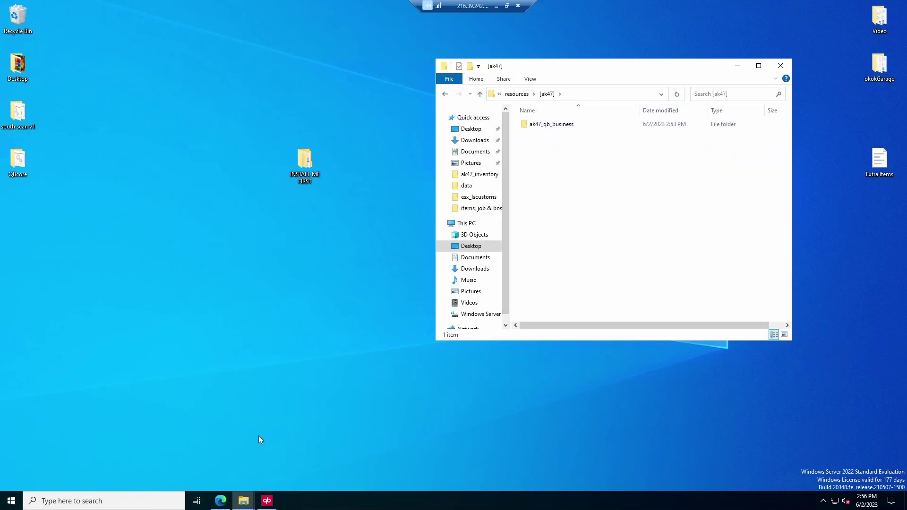
Restart the server from the txAdmin Live Console and confirm
left_click(221, 501)
left_click(359, 416)
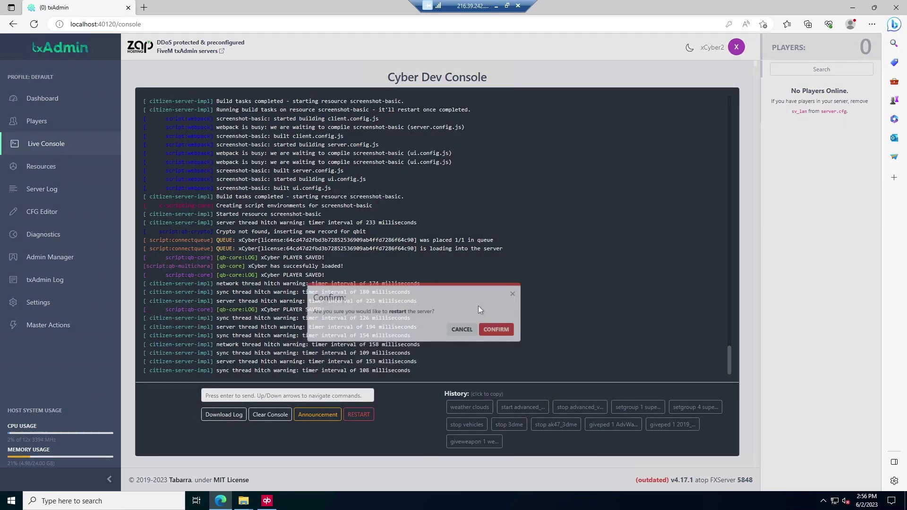
left_click(539, 284)
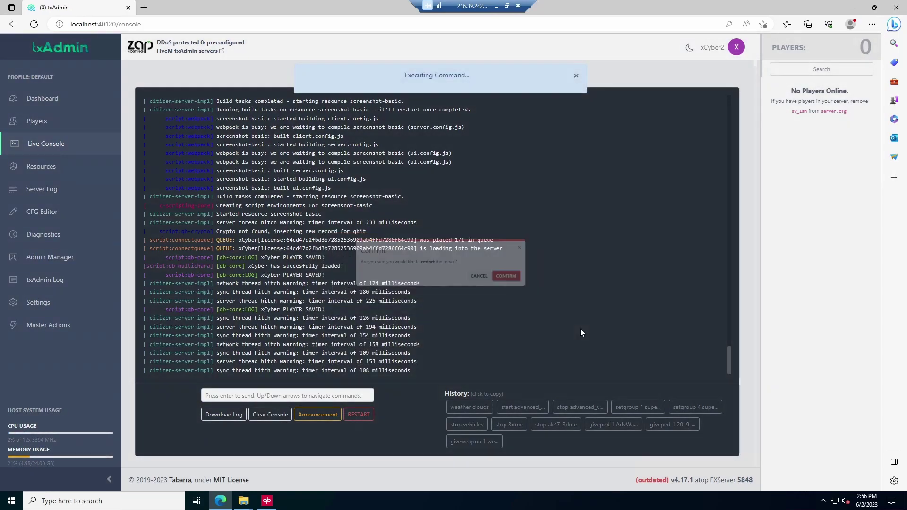
Minimize the remote session and Discord and watch ak47_qb_business start in the log
left_click(497, 7)
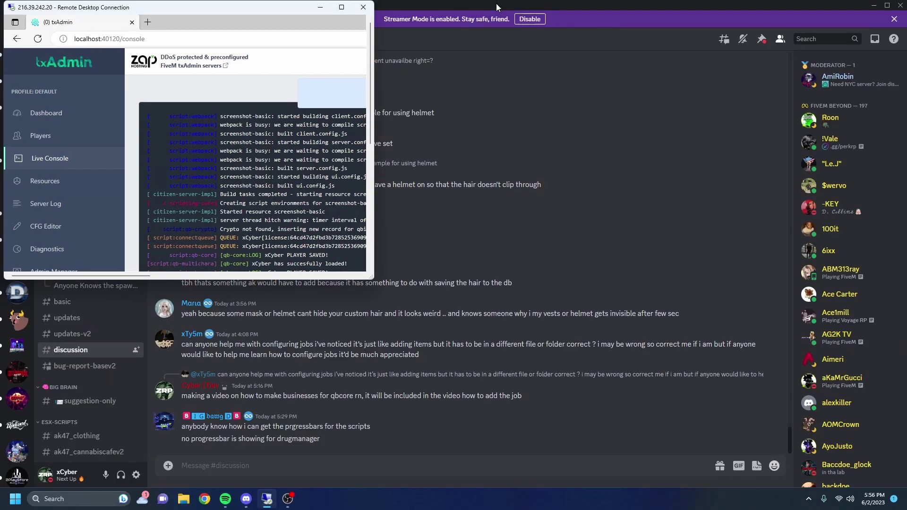
left_click(341, 7)
left_click(496, 7)
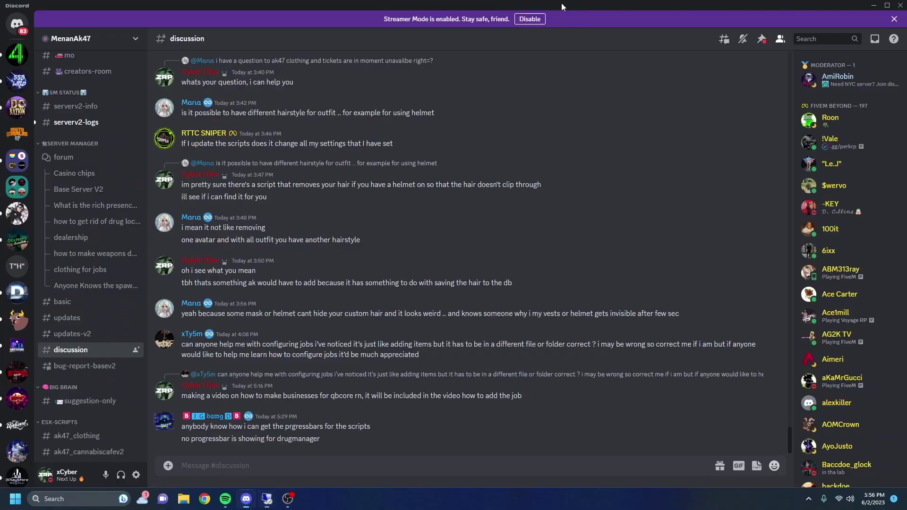
left_click(871, 6)
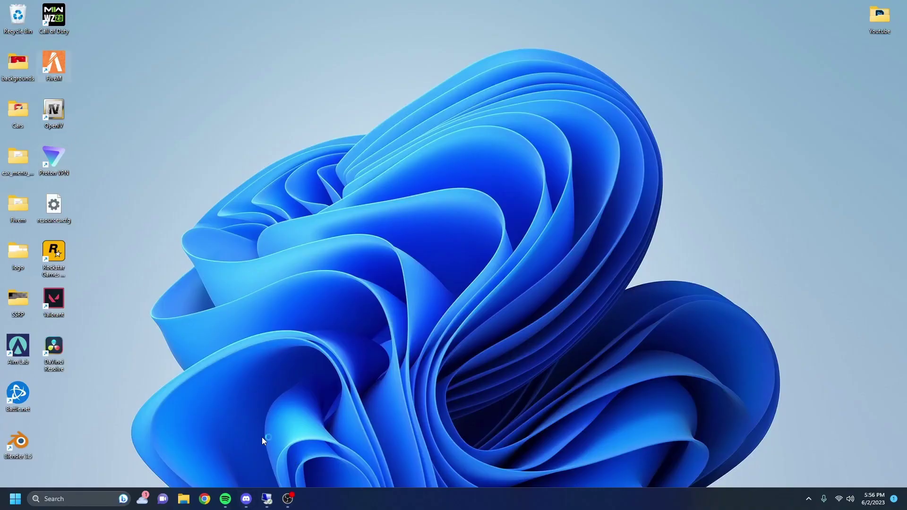
left_click(268, 500)
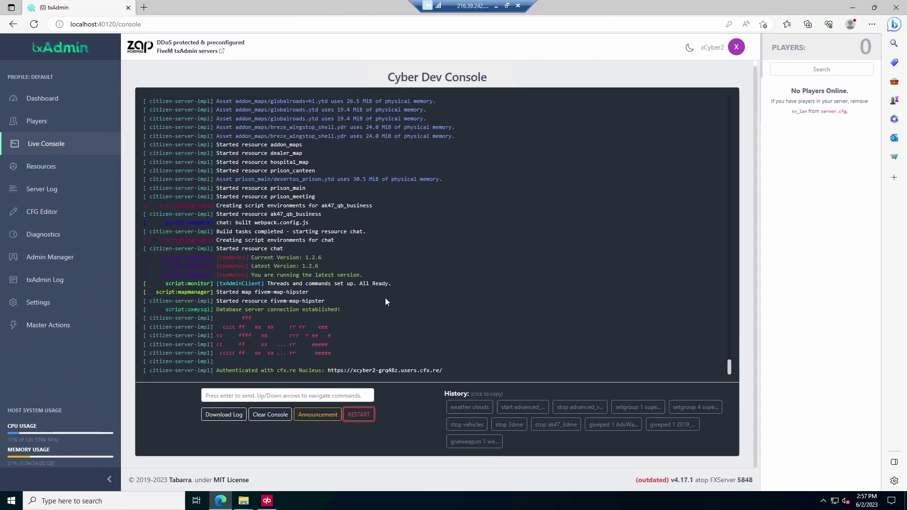
left_click(495, 5)
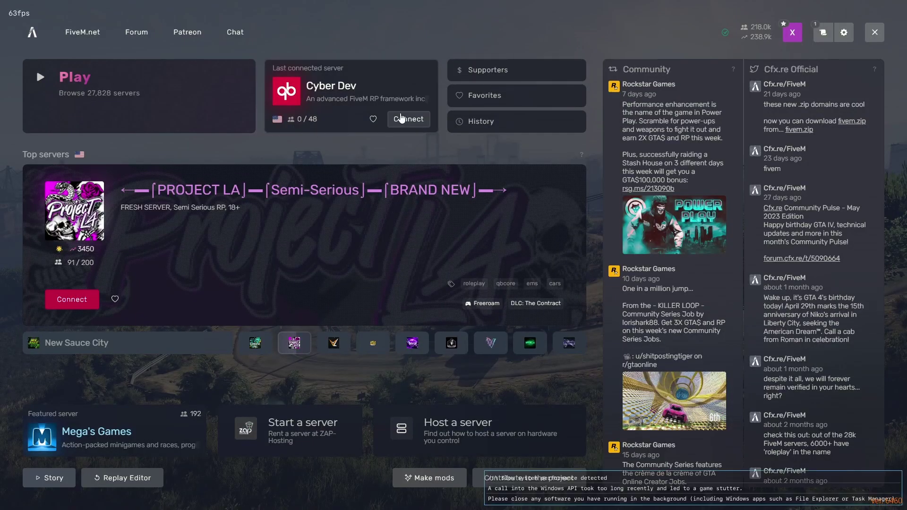
Connect to Cyber Dev, the last connected server on the FiveM main menu
left_click(408, 119)
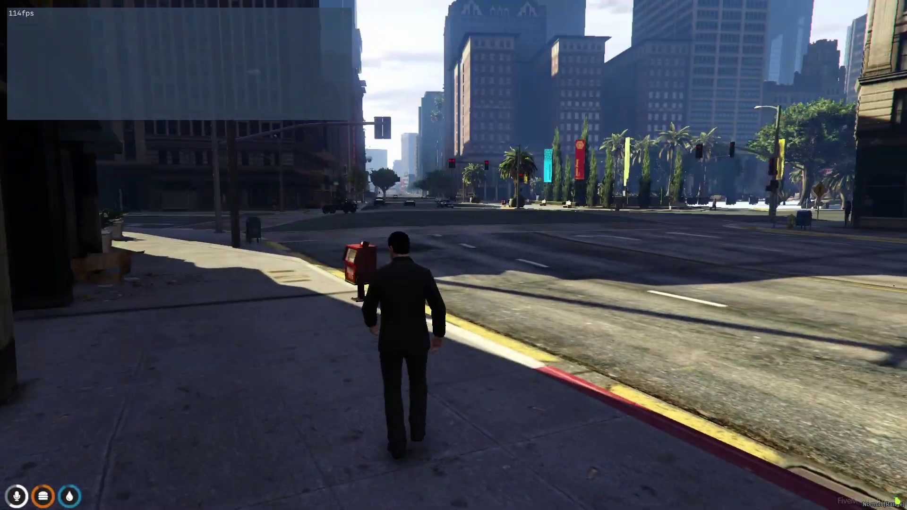
Set a map waypoint on the Chick-Fil-A blip
key("Escape")
scroll(495, 280, "down", 3)
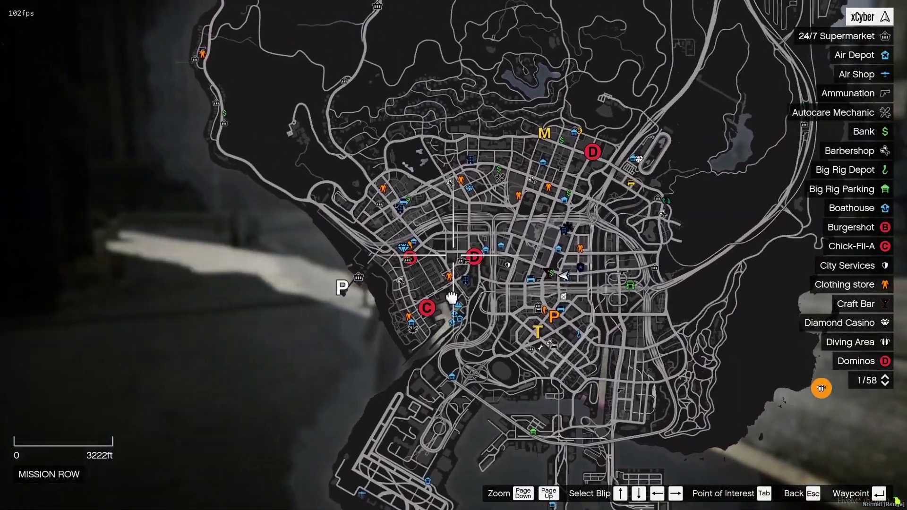
key("Down")
key("Down")
key("Down")
key("Down")
key("Down")
key("Down")
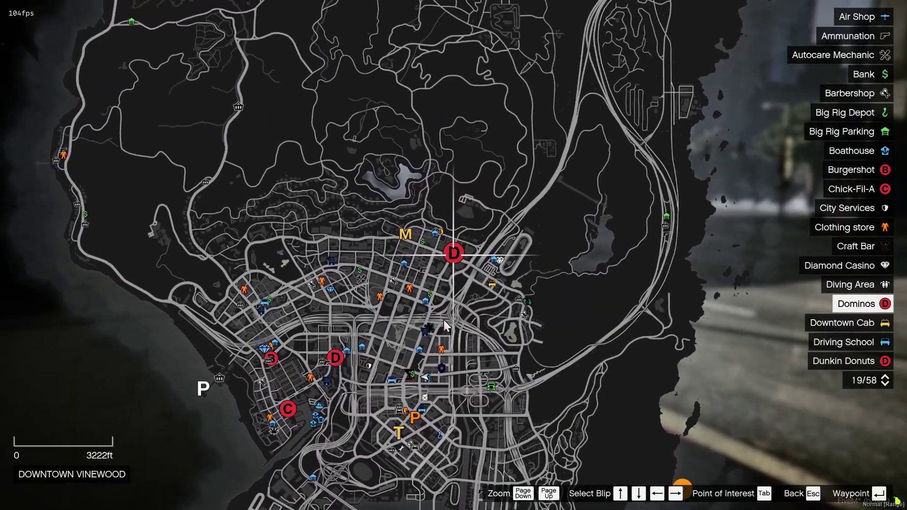
key("Down")
key("Down")
key("Down")
left_click_drag(432, 365, 607, 320)
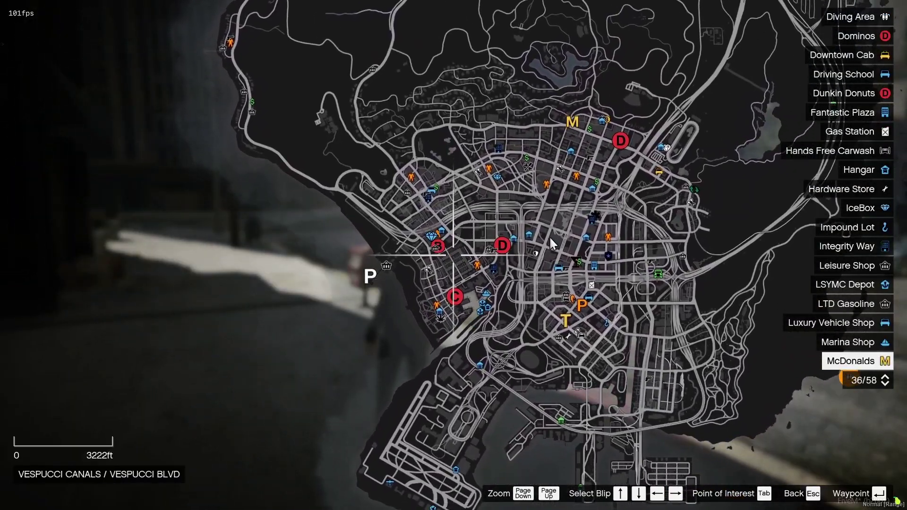
scroll(549, 236, "up", 3)
left_click_drag(530, 289, 517, 224)
scroll(518, 224, "up", 5)
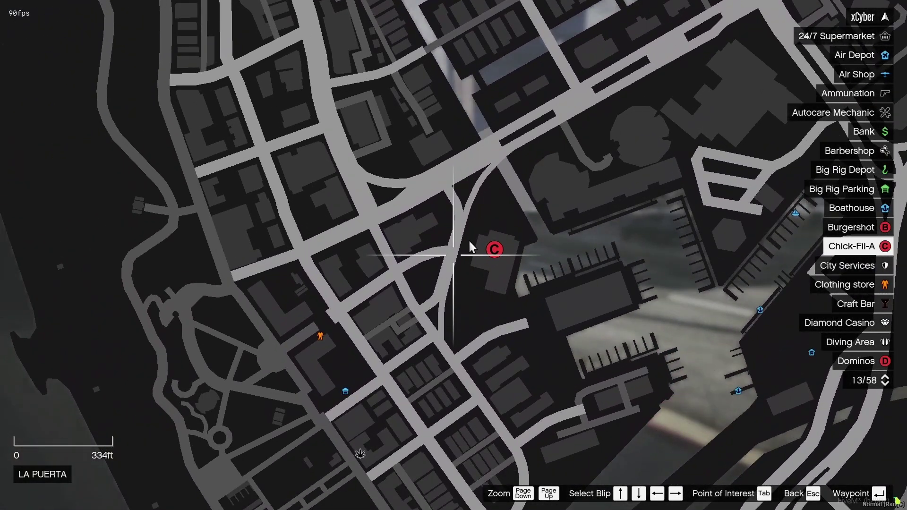
left_click(466, 239)
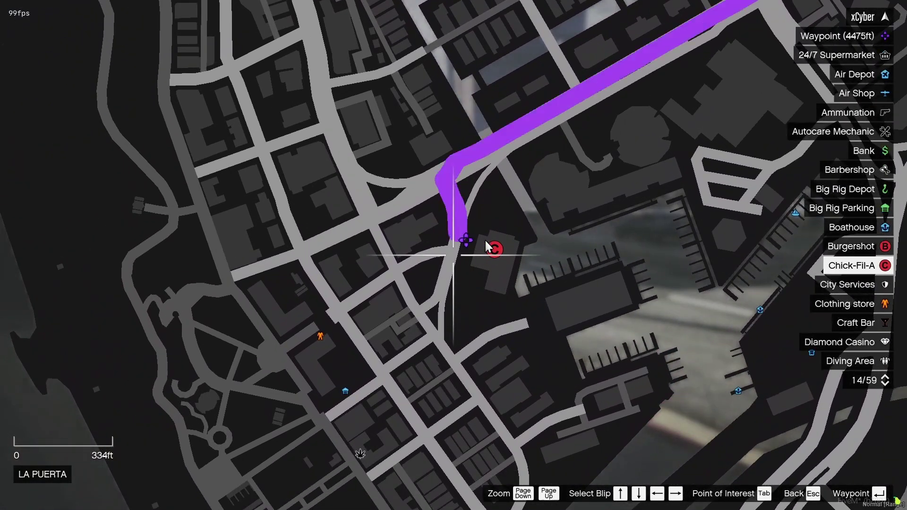
Teleport to the waypoint and open the Chick-fil-A ordering menu at the counter
key("Escape")
type("t/tpm")
key("Return")
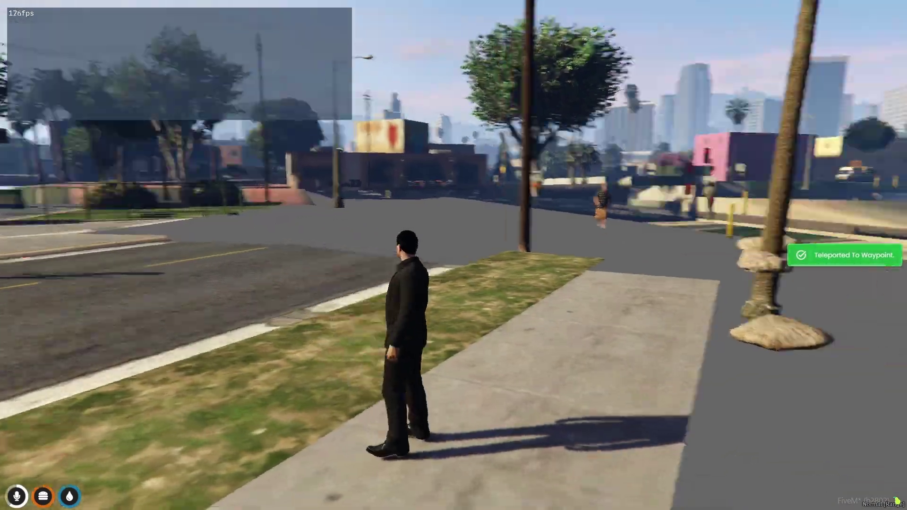
key("w")
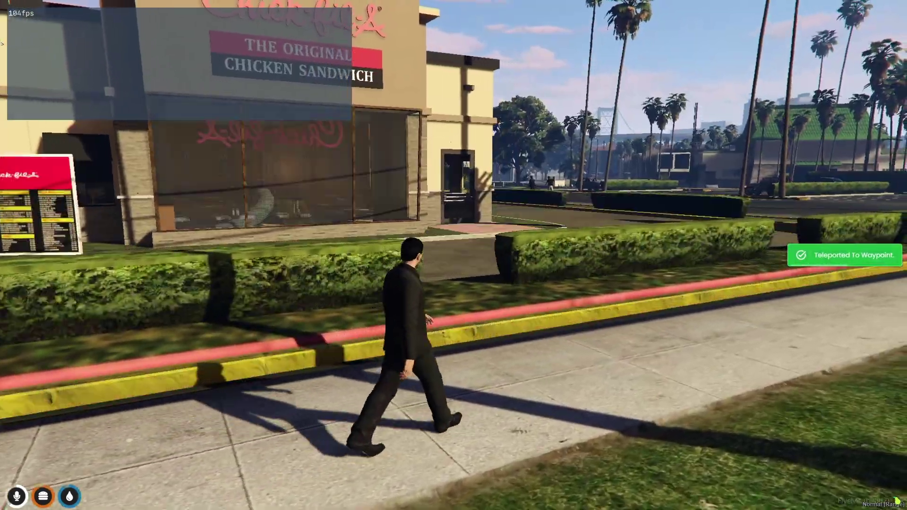
key("w")
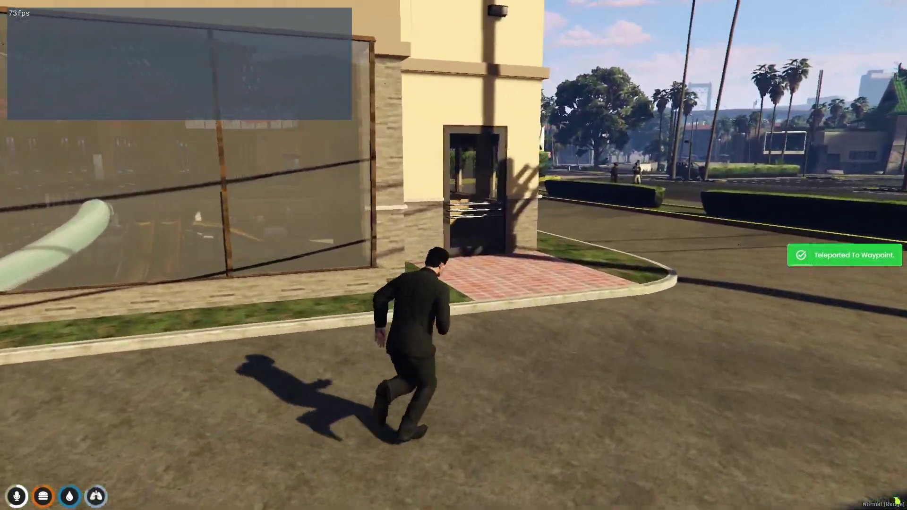
key("w")
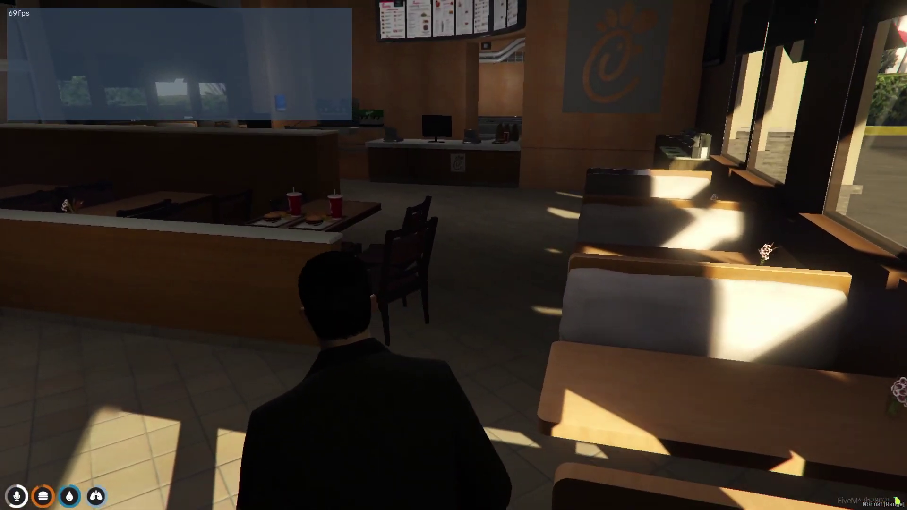
key("w")
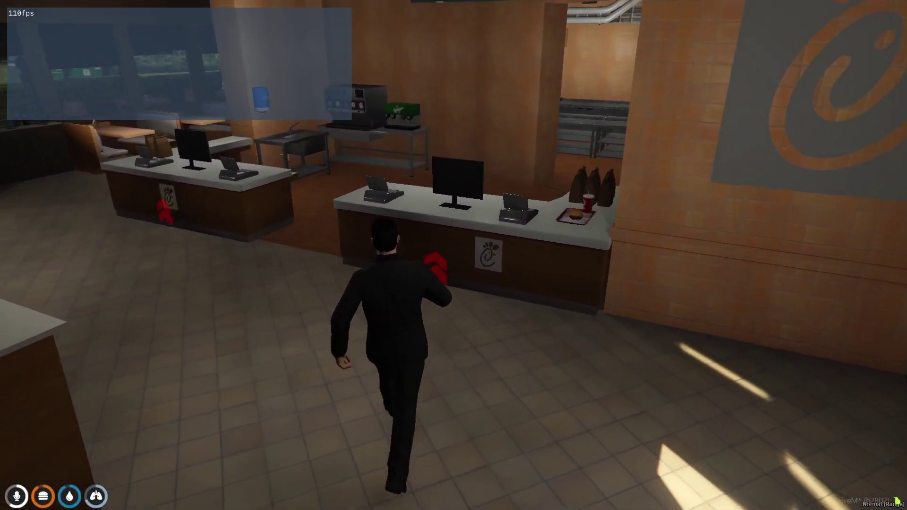
key("e")
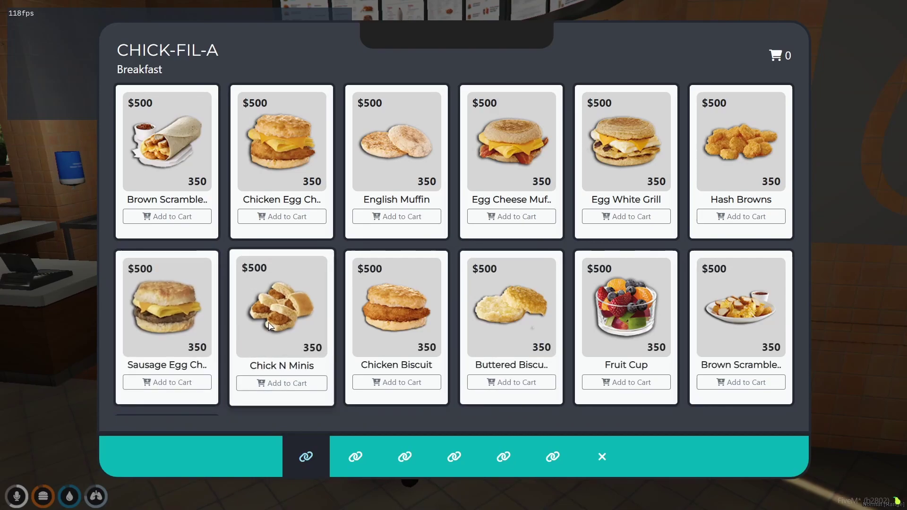
Add Brown Scramble Burrito and Sweet Tea to the cart
left_click(405, 456)
left_click(502, 456)
left_click(397, 457)
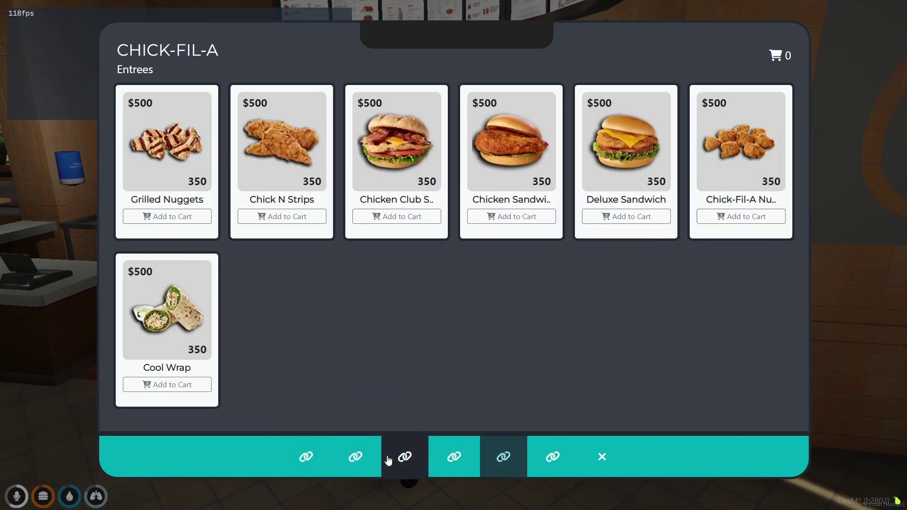
left_click(355, 456)
left_click(306, 456)
left_click(166, 216)
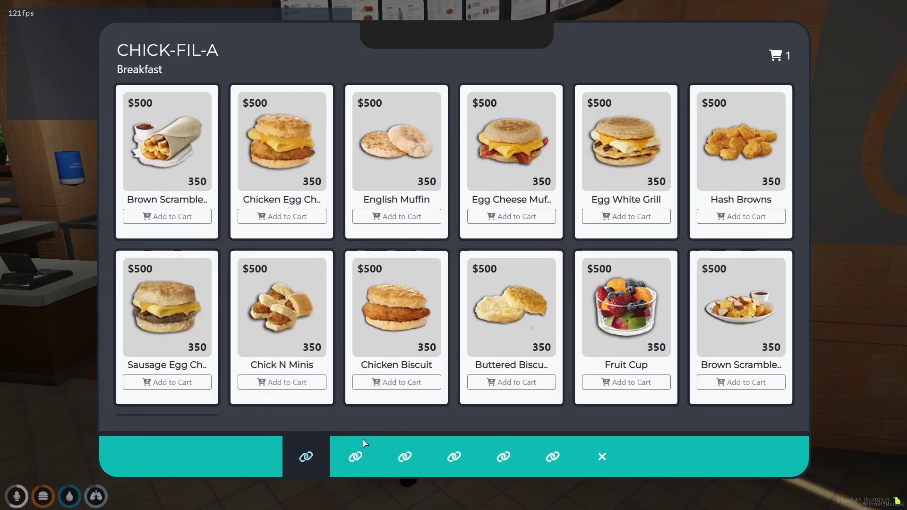
left_click(402, 456)
left_click(355, 457)
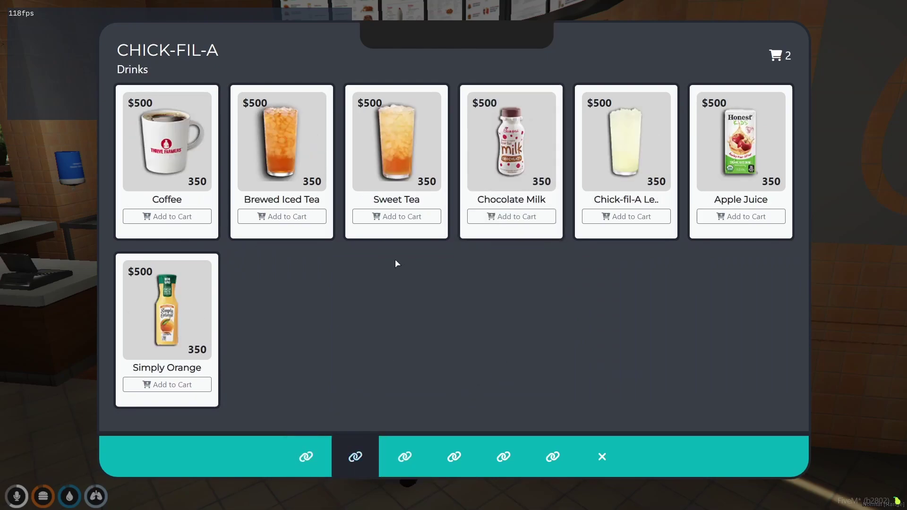
left_click(392, 217)
Add Market Salad, Chicken Noodle Soup and Peach Milkshake to the cart
left_click(453, 456)
left_click(411, 226)
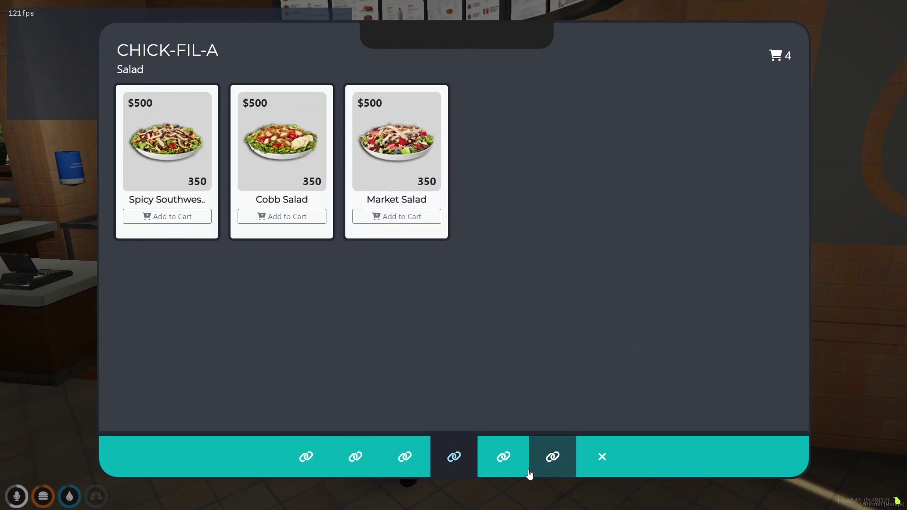
left_click(503, 458)
left_click(626, 216)
left_click(551, 458)
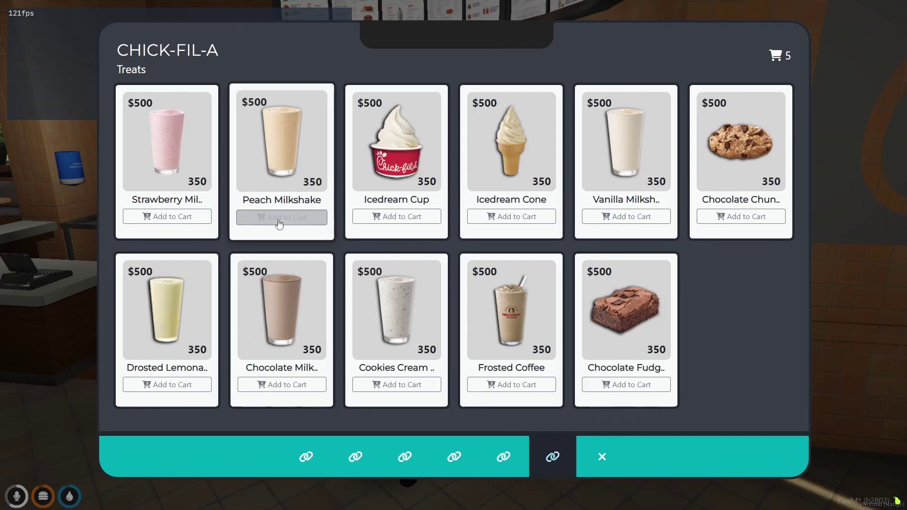
left_click(282, 216)
Check out the order for $3000 by card and walk away from the counter
left_click(776, 55)
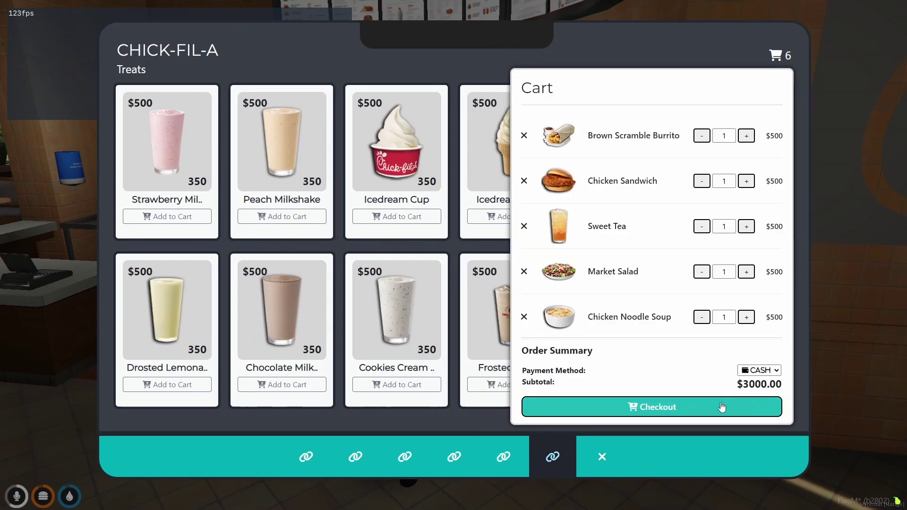
left_click(759, 389)
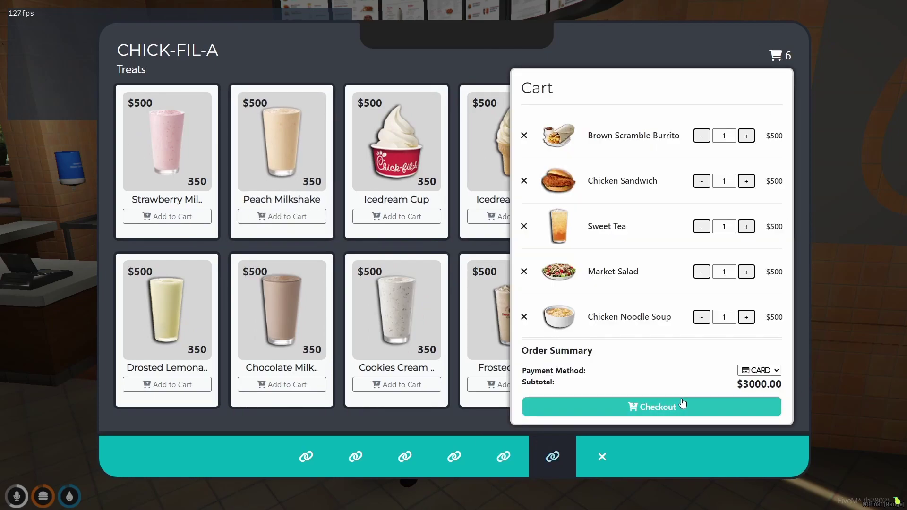
left_click(674, 406)
key("Escape")
key("w")
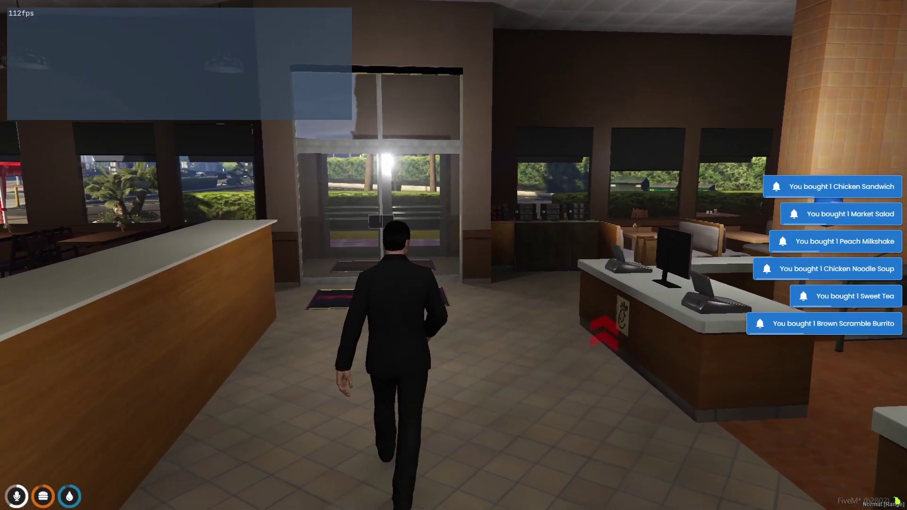
Move the Chicken Noodle Soup to slot 4 and eat the Chicken Sandwich from the inventory
key("s")
key("F2")
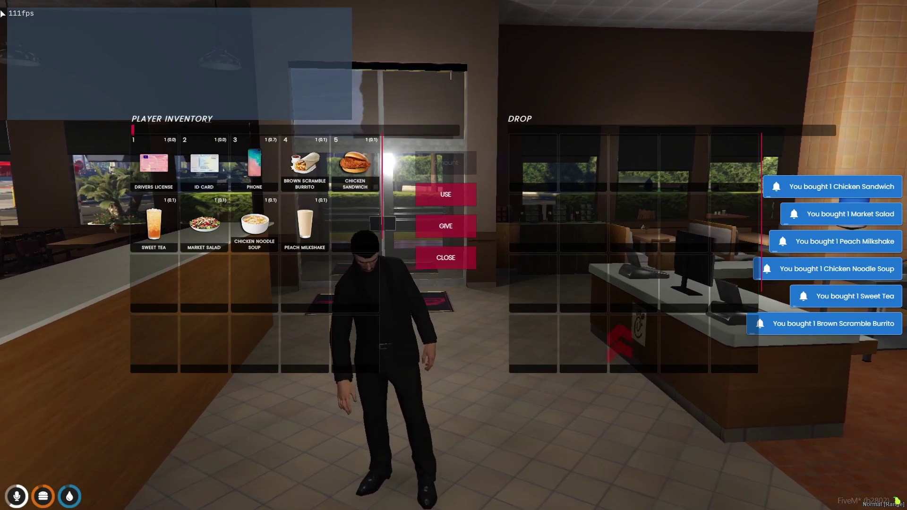
left_click_drag(254, 226, 304, 226)
left_click_drag(204, 225, 255, 226)
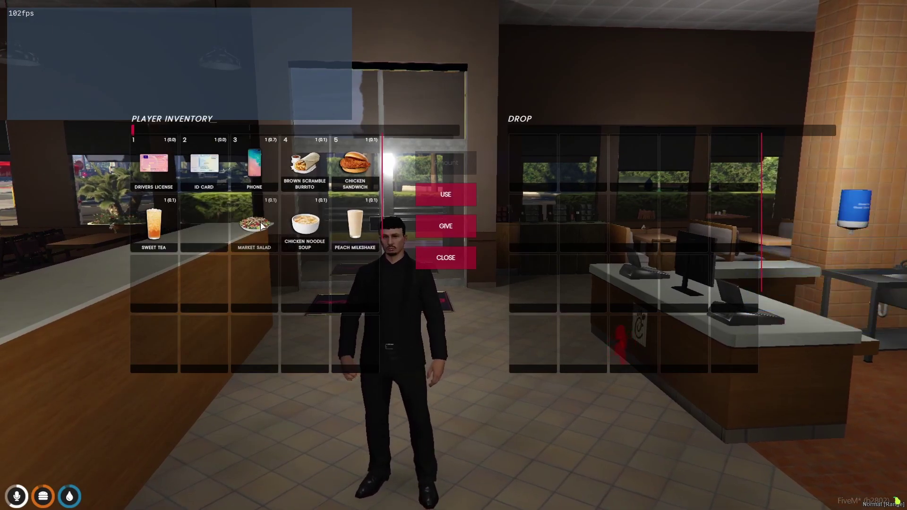
left_click_drag(154, 225, 204, 225)
left_click_drag(355, 164, 448, 198)
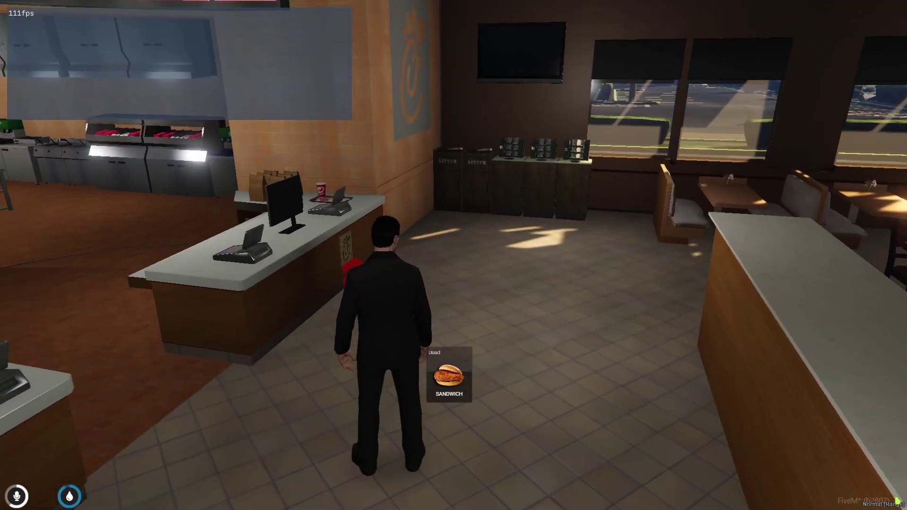
Check the F8 console, then drink the Sweet Tea from the inventory
key("F8")
key("F8")
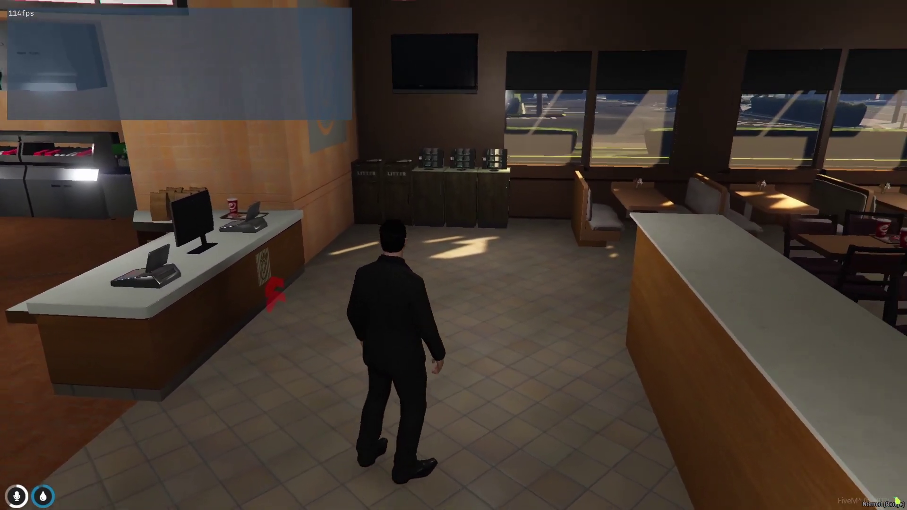
key("F2")
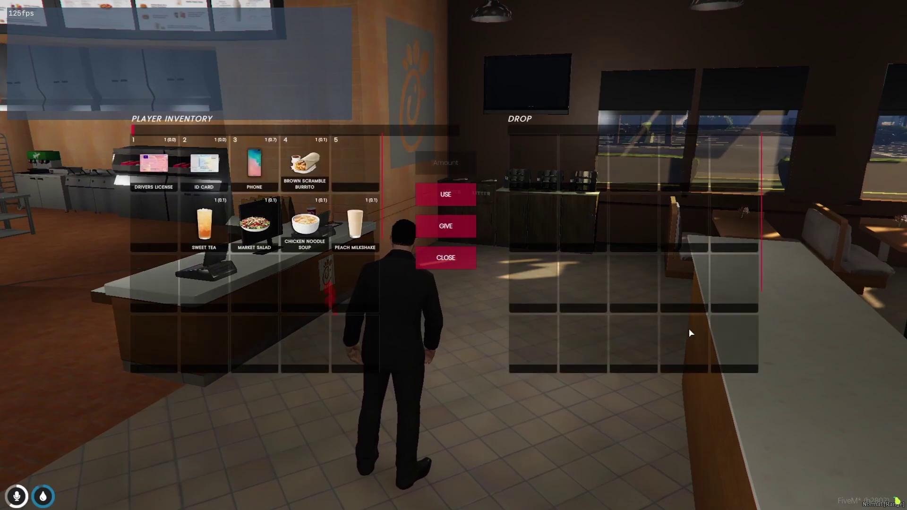
left_click_drag(225, 214, 465, 202)
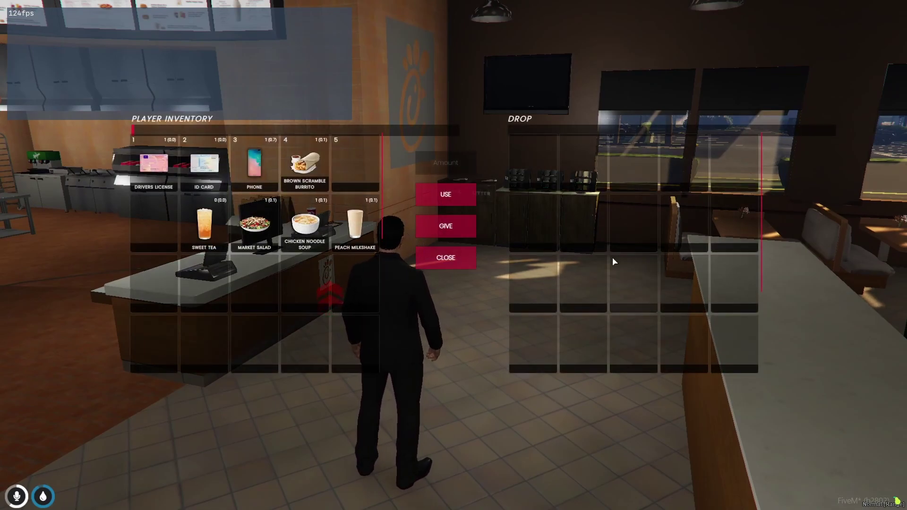
left_click_drag(244, 225, 446, 194)
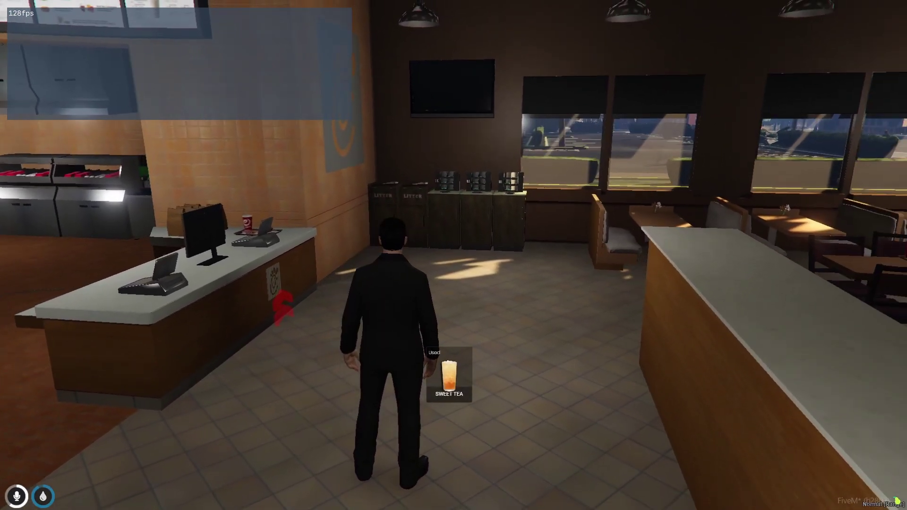
Walk through the restaurant and out the glass door onto the sidewalk
key("w")
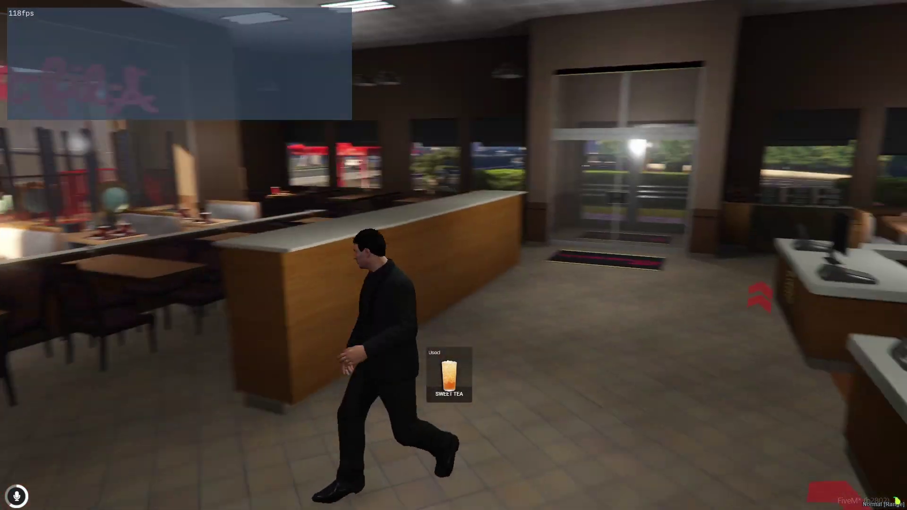
key("x")
key("w")
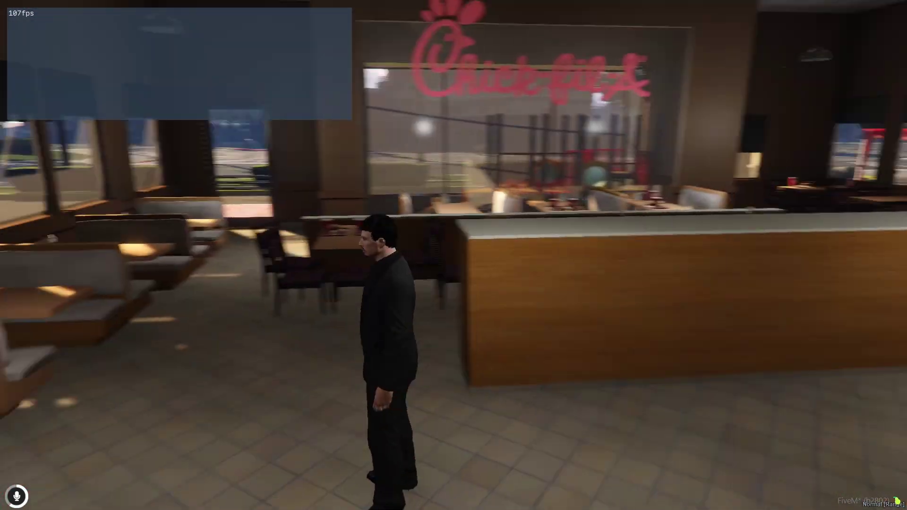
key("w")
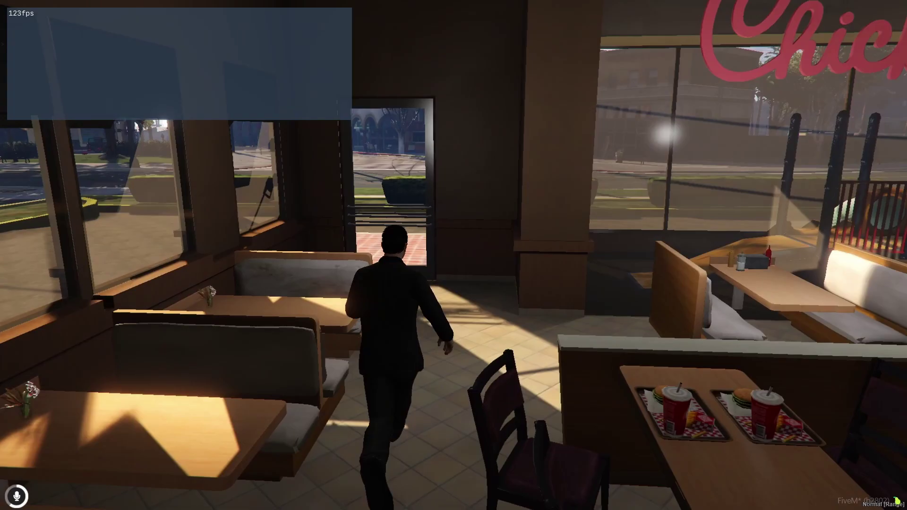
key("w")
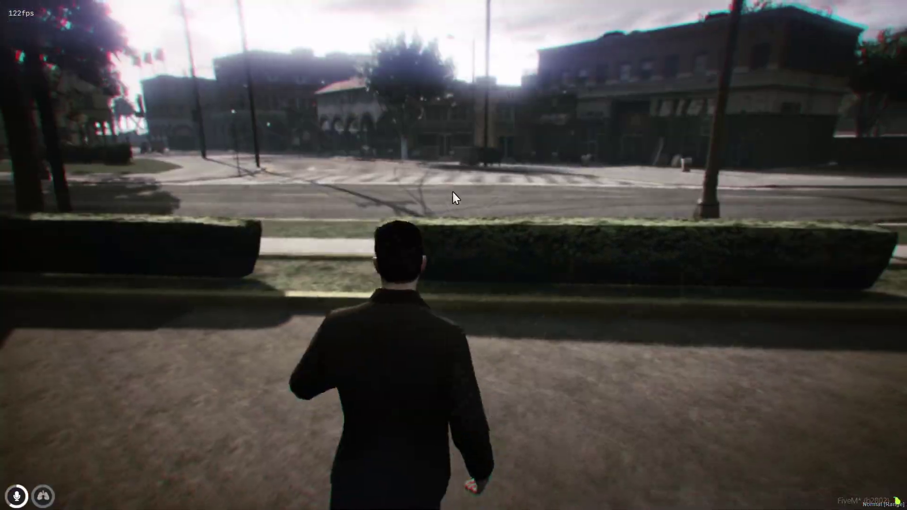
Set a waypoint on Dunkin Donuts and teleport there with the chat command
key("p")
scroll(526, 297, "down", 2)
scroll(457, 270, "up", 2)
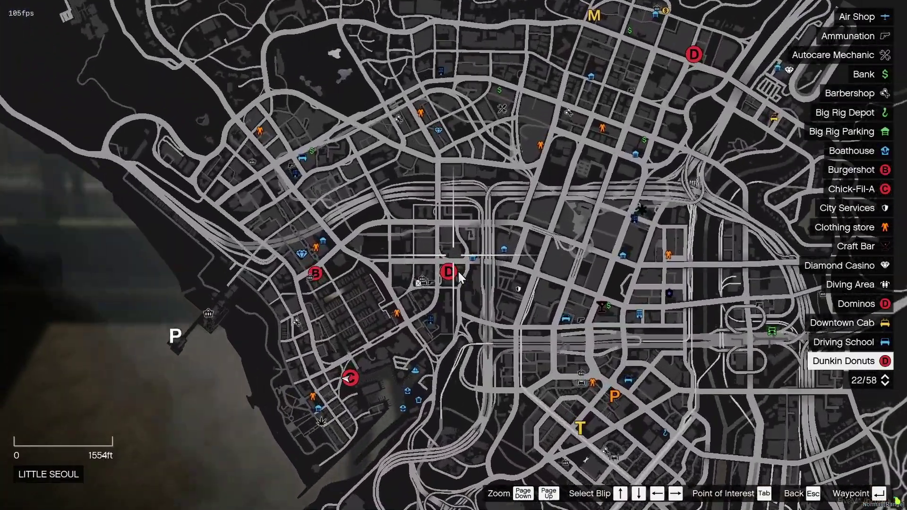
left_click(451, 281)
key("Escape")
key("t")
type("?")
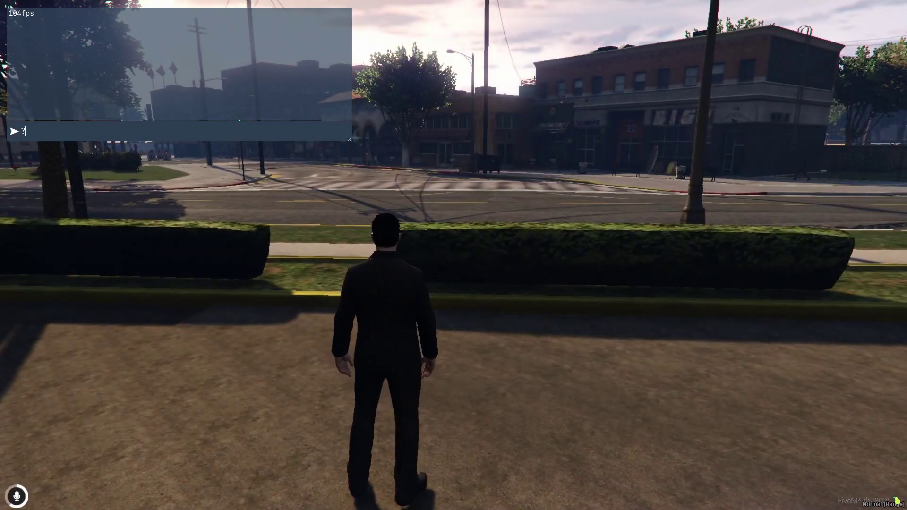
key("Return")
Walk into the restaurant, face the entrance, and bring up the chat input
key("w")
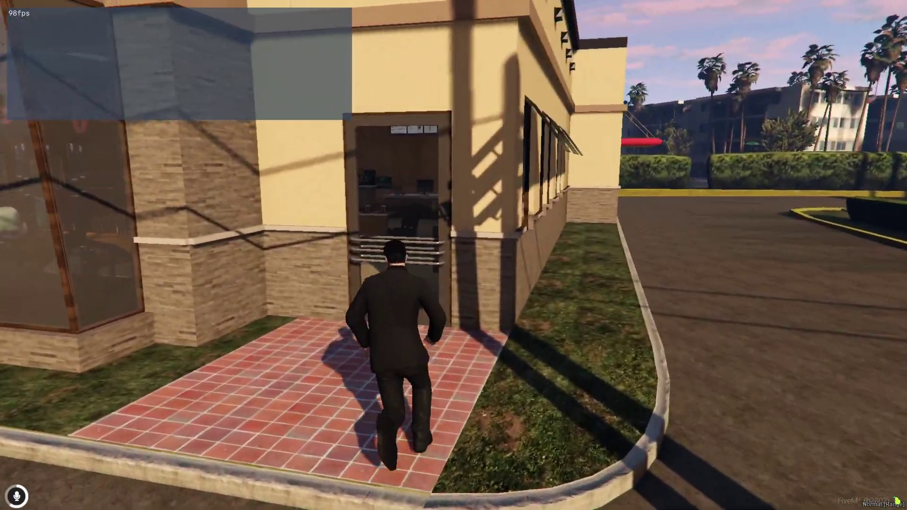
key("w")
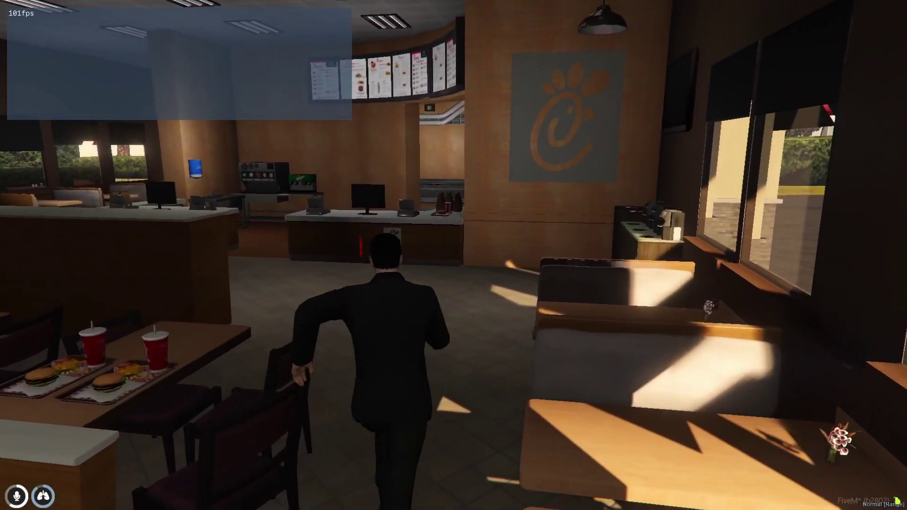
key("w")
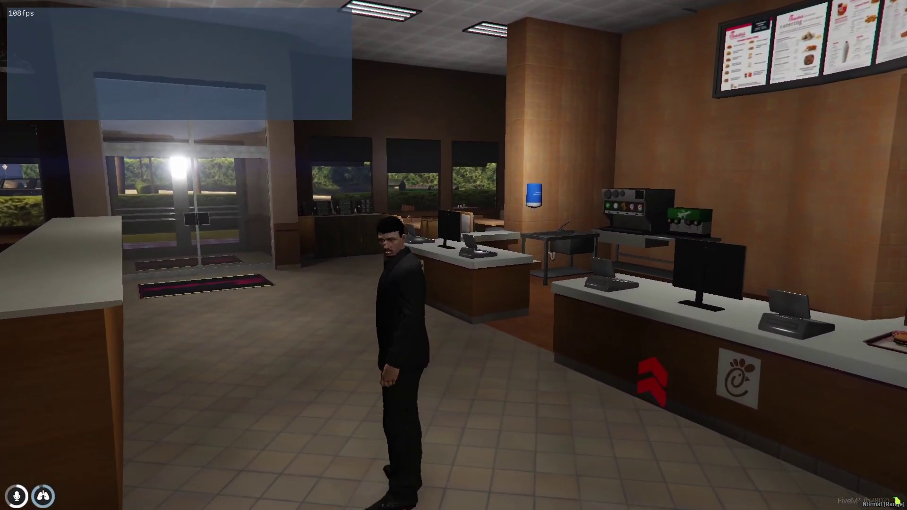
key("t")
type("/setjob")
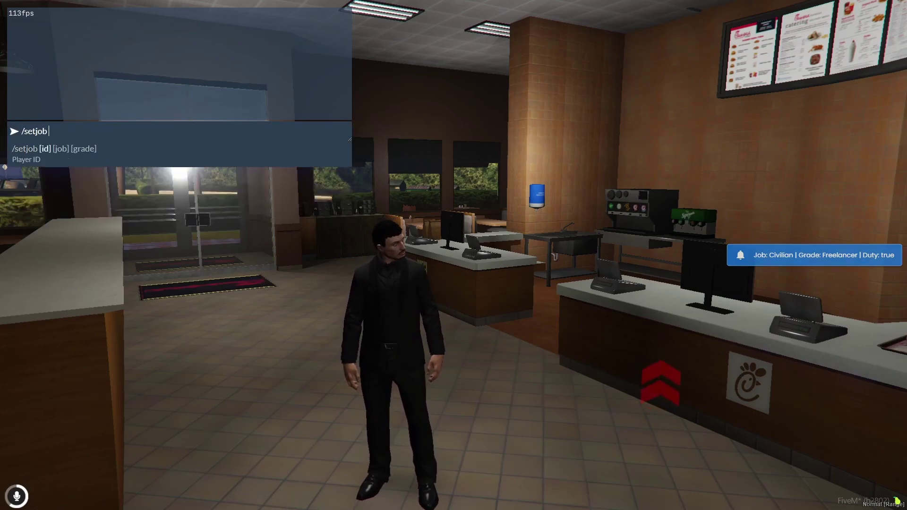
type("me")
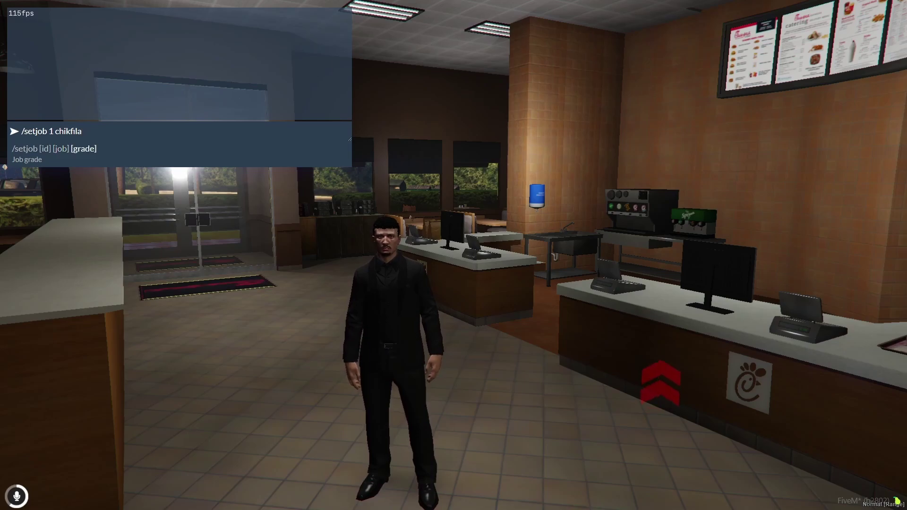
Send /setjob 1 chikfila 1, check it with /job, then Alt+Tab to the desktop
key("Return")
type("t/")
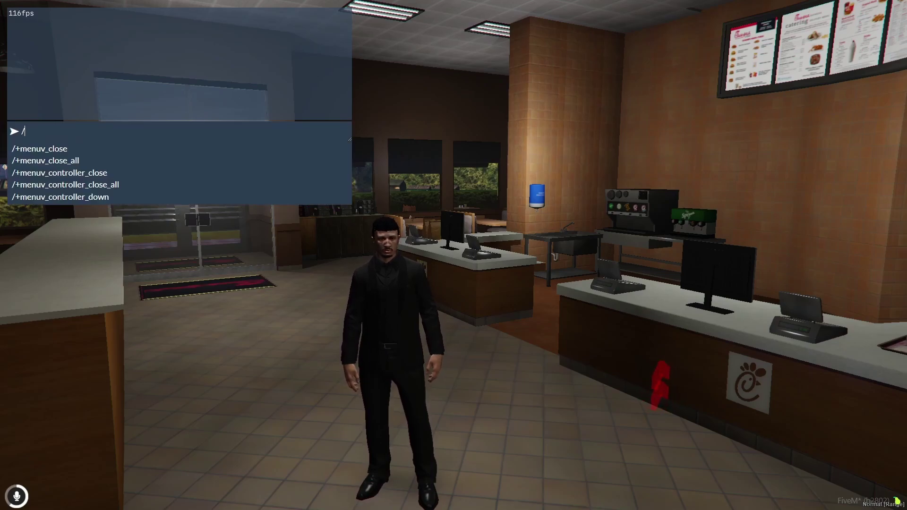
type("job")
key("Return")
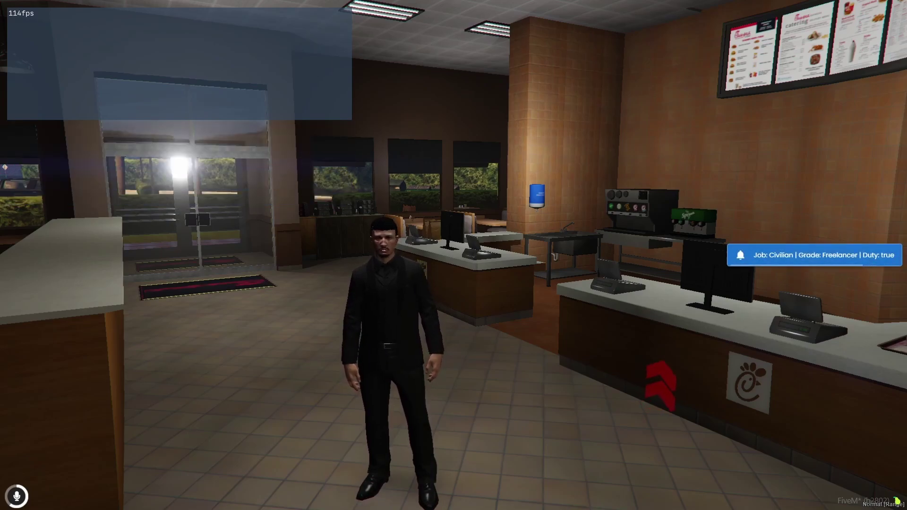
key("alt+Tab")
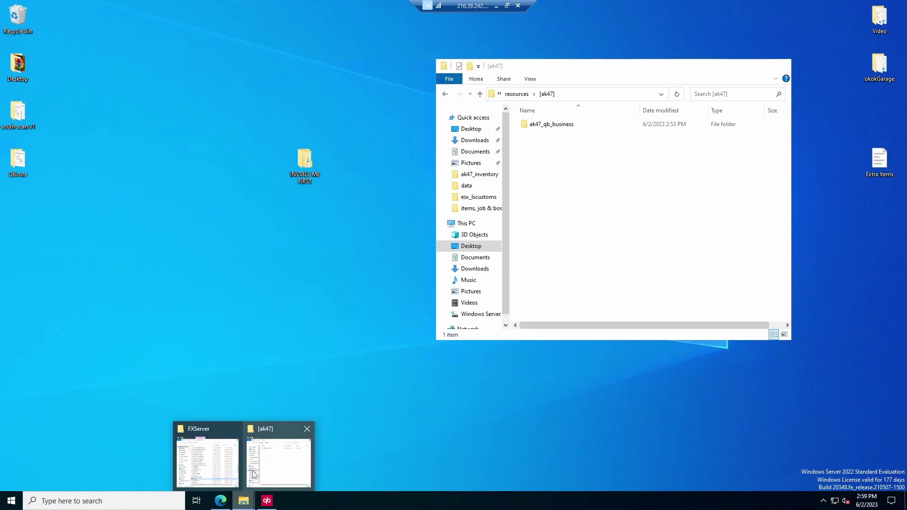
mouse_move(243, 501)
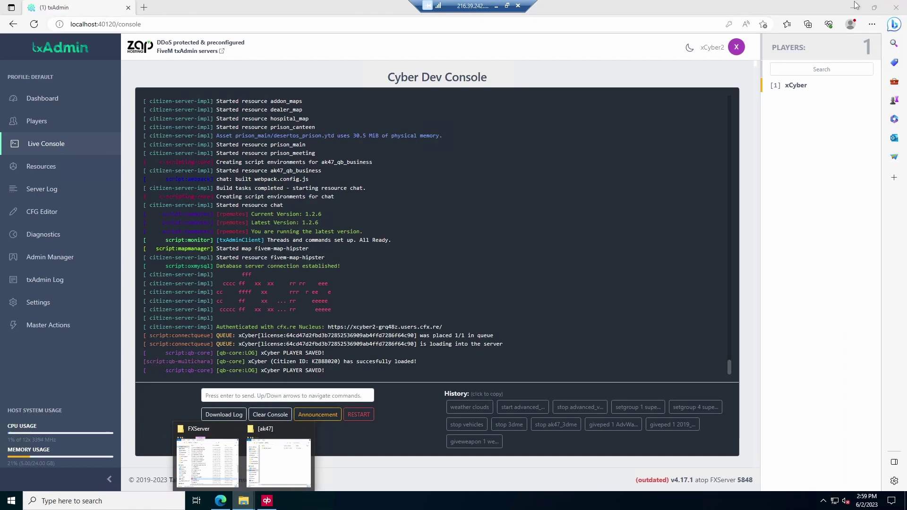
Open job.lua from INSTALL ME FIRST and select the chickfila job name on line 28
left_click(855, 6)
double_click(304, 162)
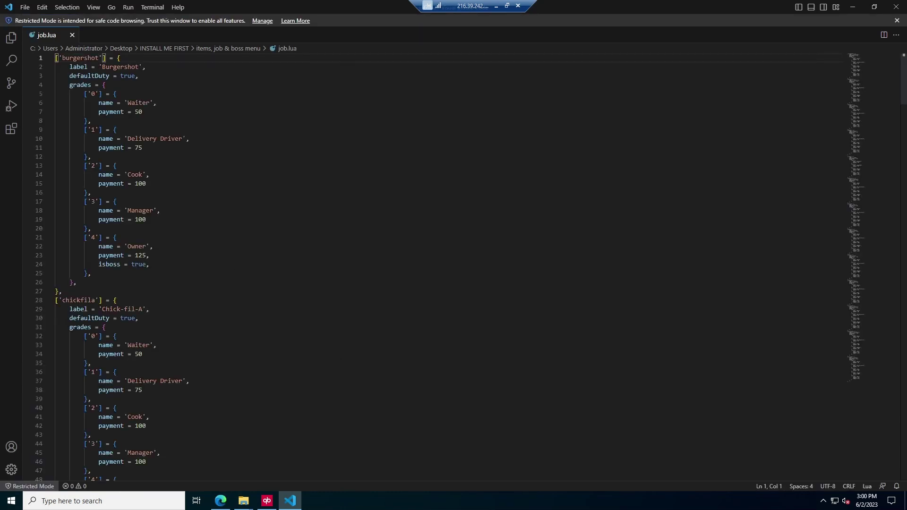
left_click_drag(95, 300, 69, 300)
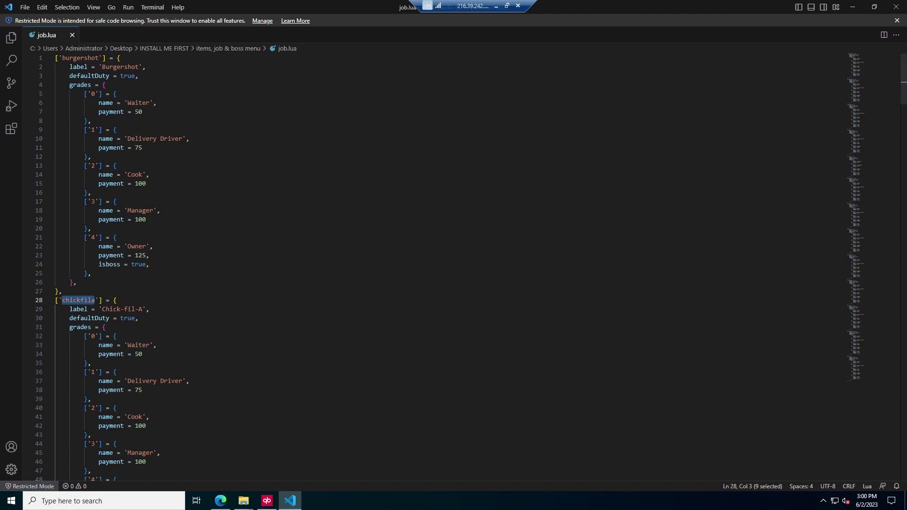
Make player 1 Chick-fil-A Owner with /setjob and confirm it with /job
left_click(497, 7)
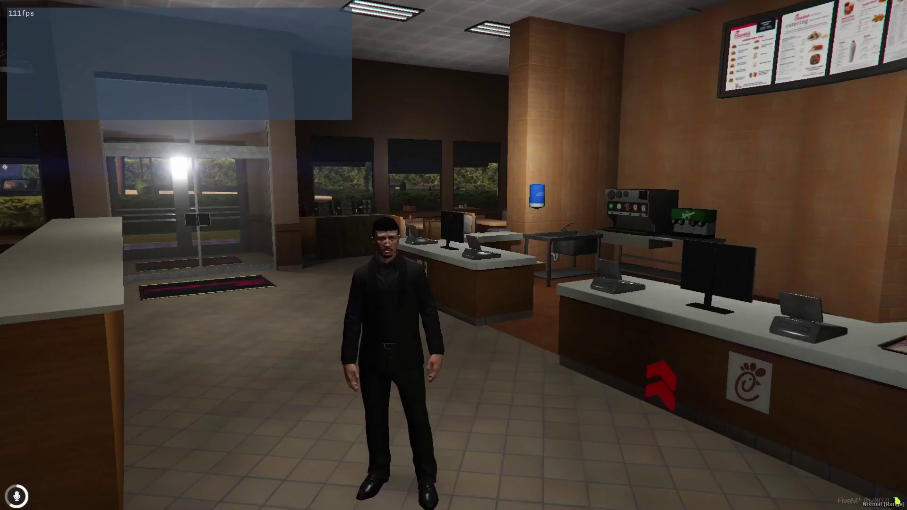
key("t")
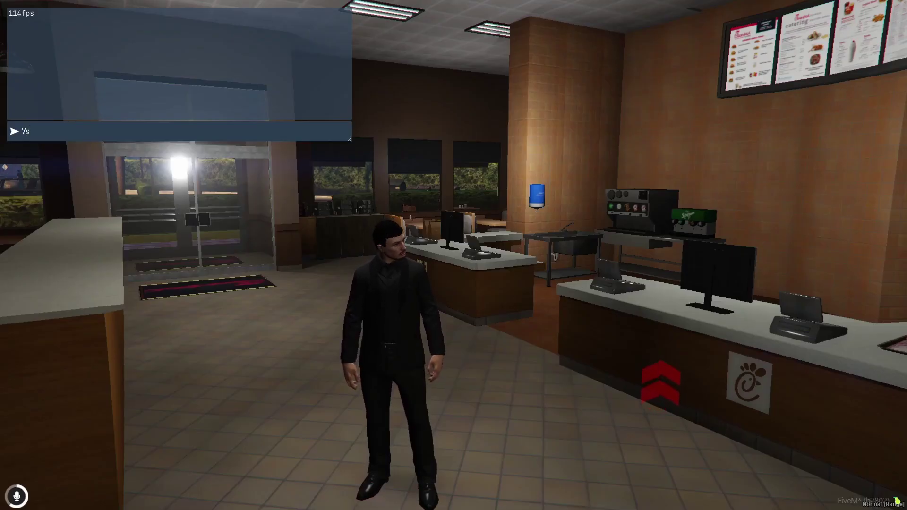
type("/s")
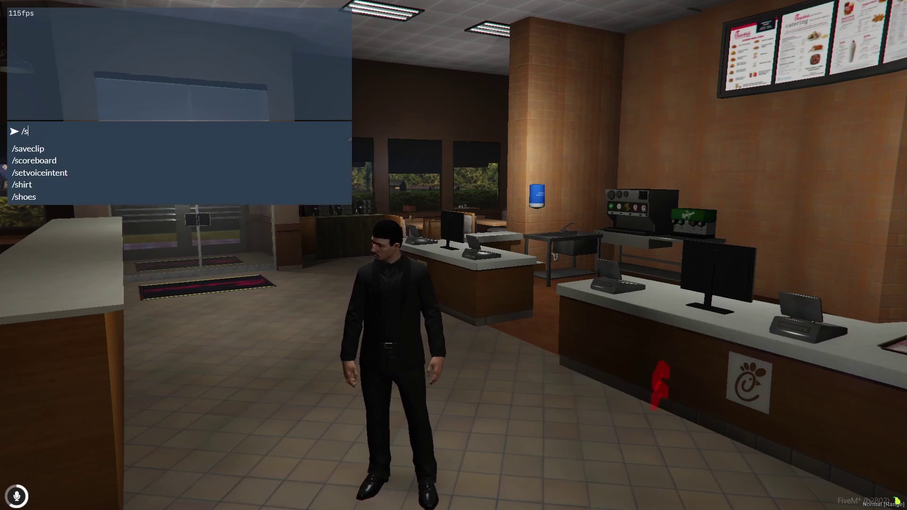
key("BackSpace")
type("e")
key("BackSpace")
type("setjob m1")
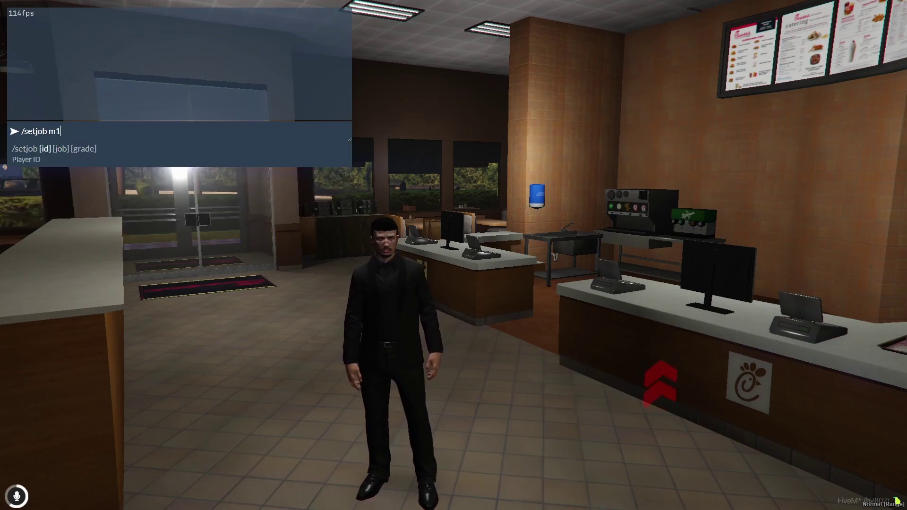
key("Left")
key("BackSpace")
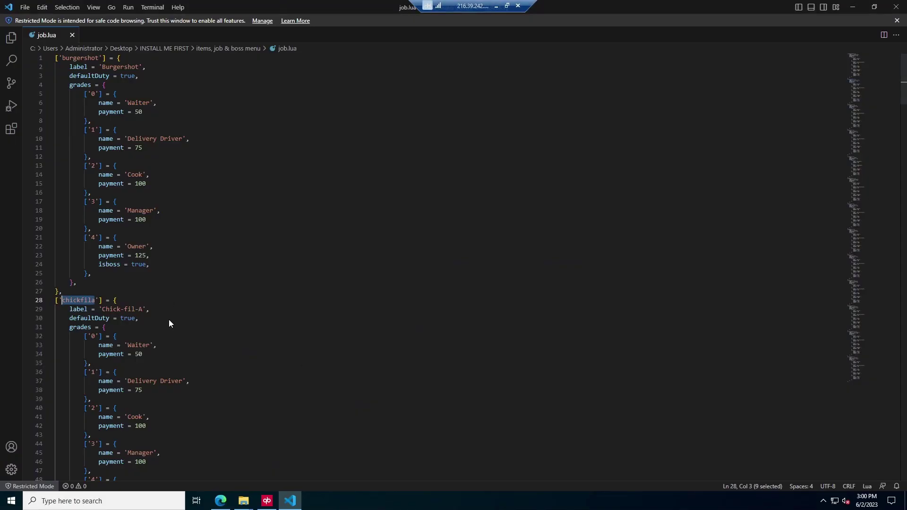
scroll(169, 323, "down", 5)
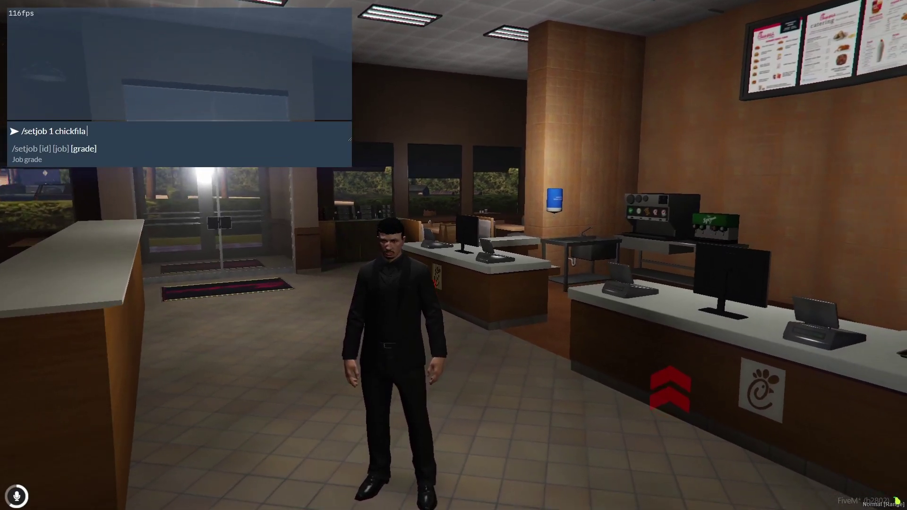
key("Return")
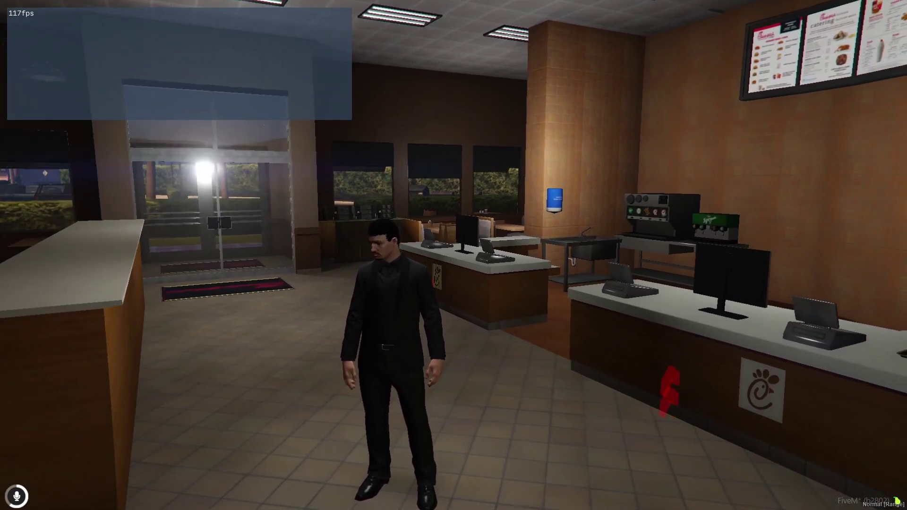
type("t/job")
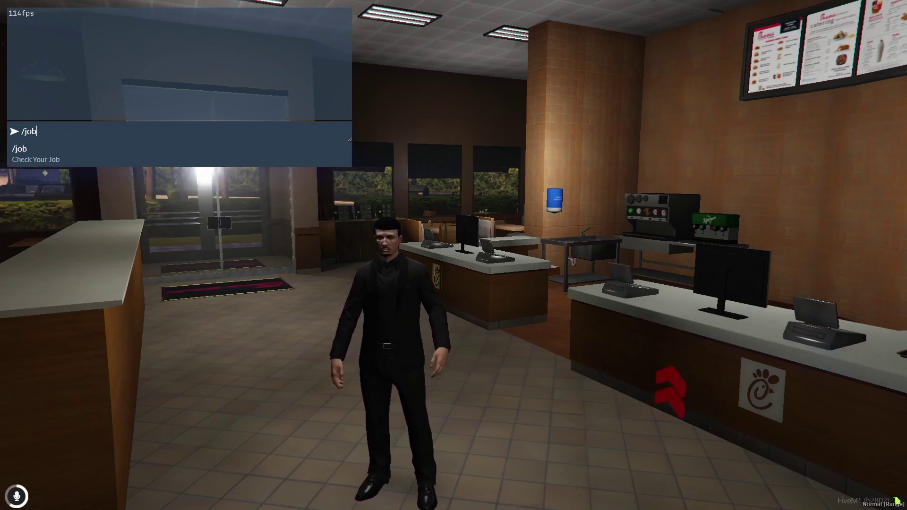
key("Return")
key("w")
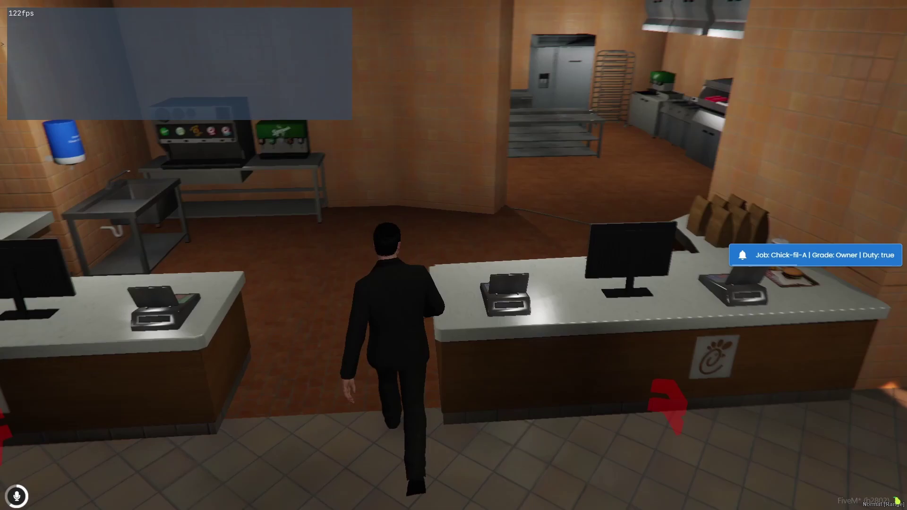
Browse the counter shop menu's Drinks and Salad categories, then walk into the kitchen
key("a")
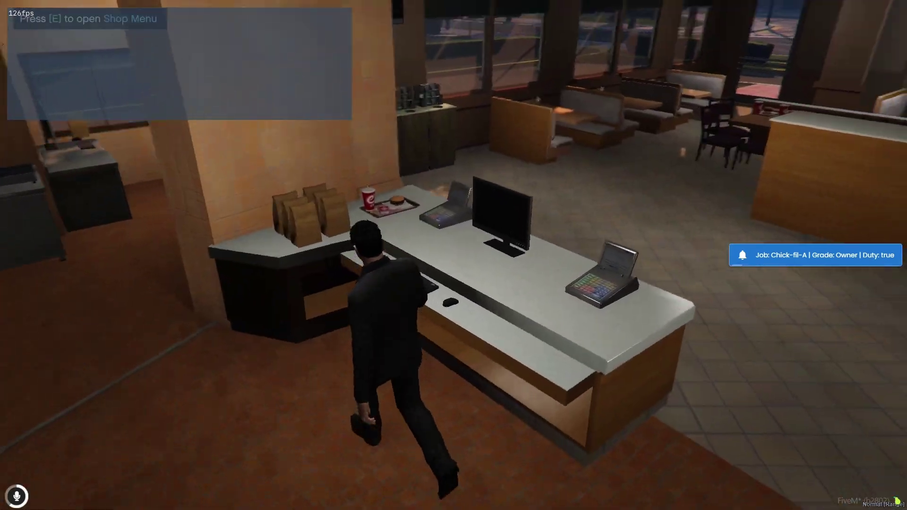
key("e")
scroll(374, 319, "down", 3)
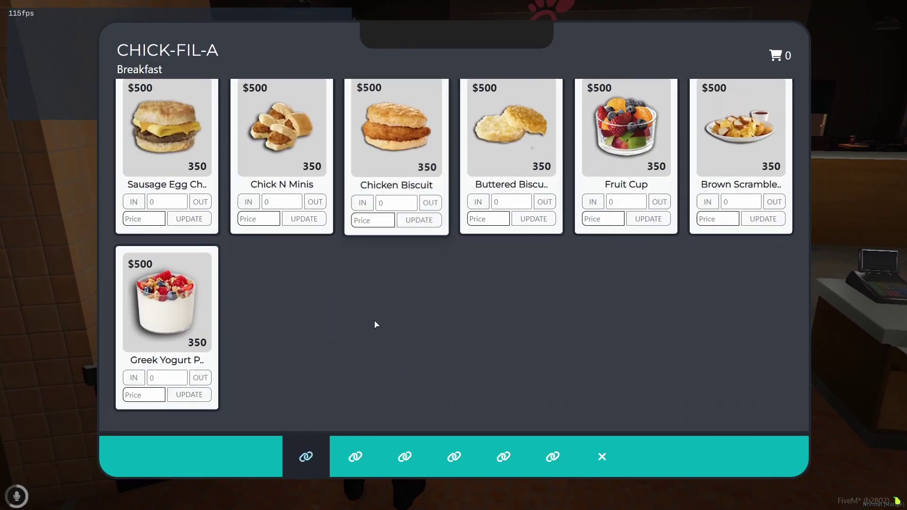
scroll(156, 354, "up", 3)
left_click(378, 469)
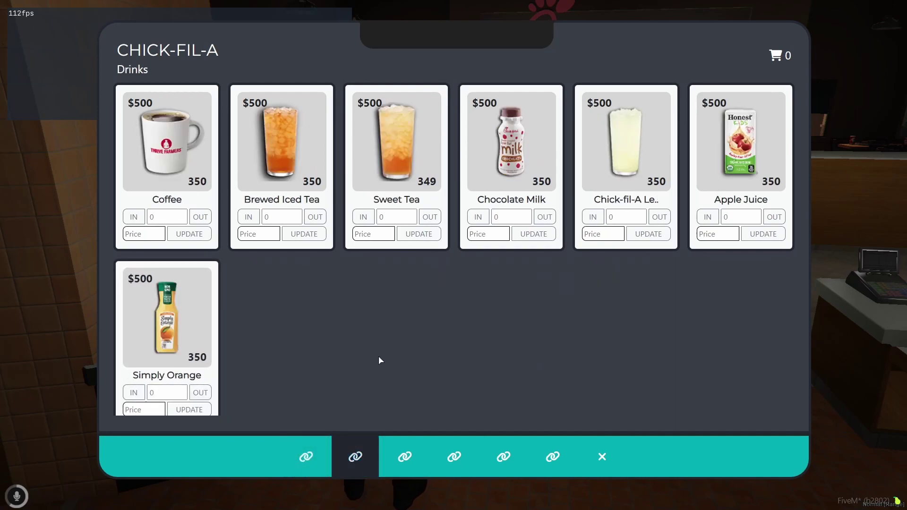
left_click(473, 436)
key("Escape")
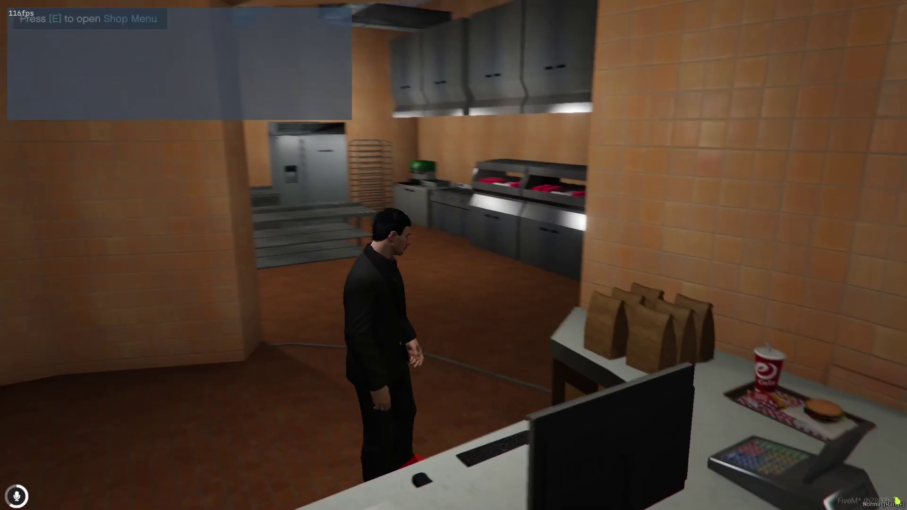
key("w")
key("w")
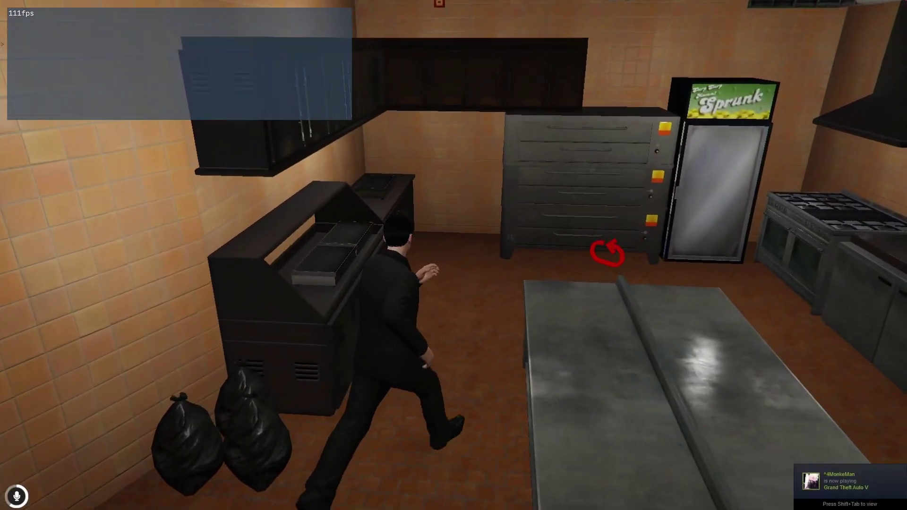
Craft an Egg Cheese Muffin through the counter prep and stove cooking steps, then switch to Discord
key("e")
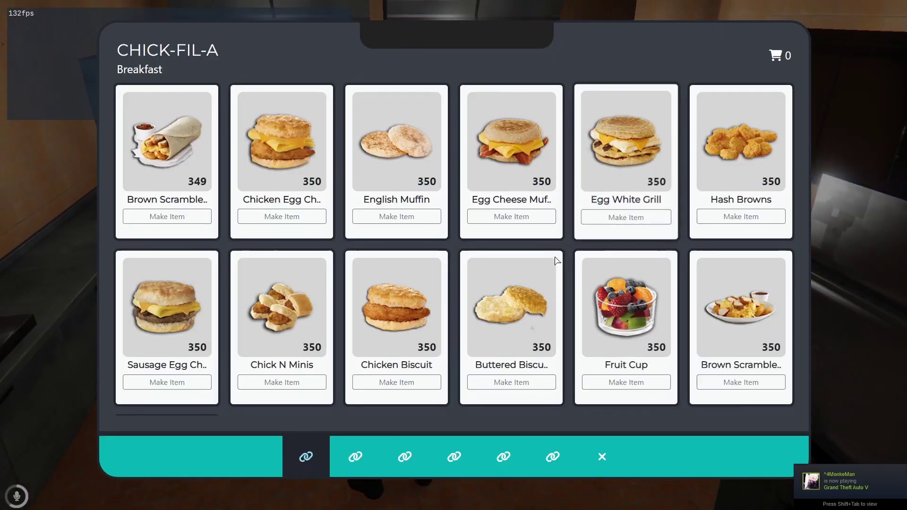
left_click(506, 220)
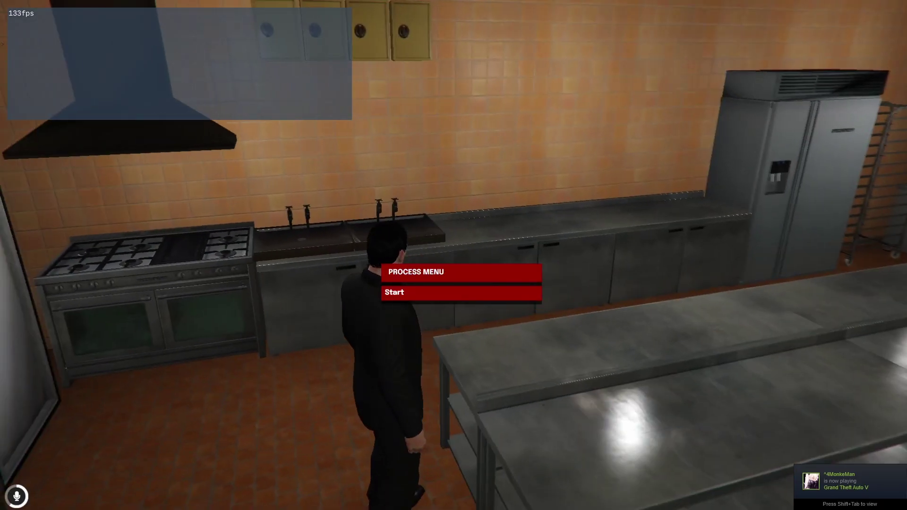
key("w")
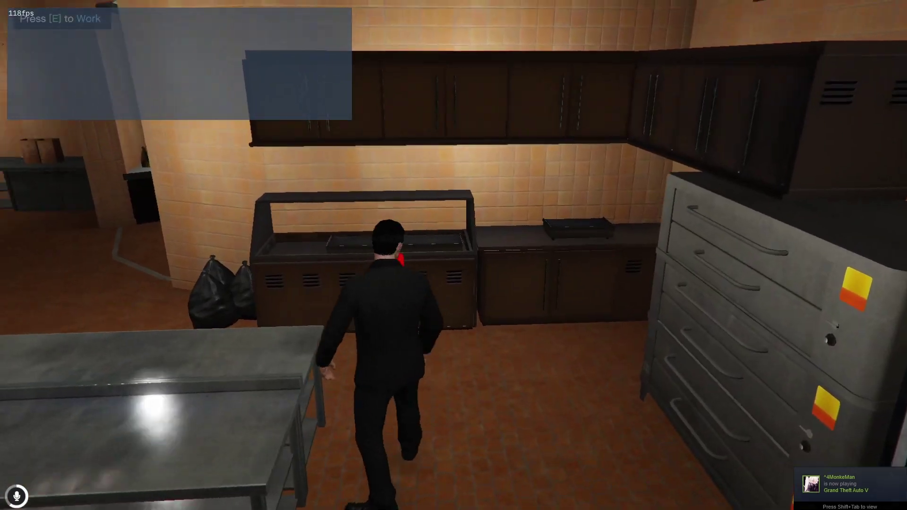
key("e")
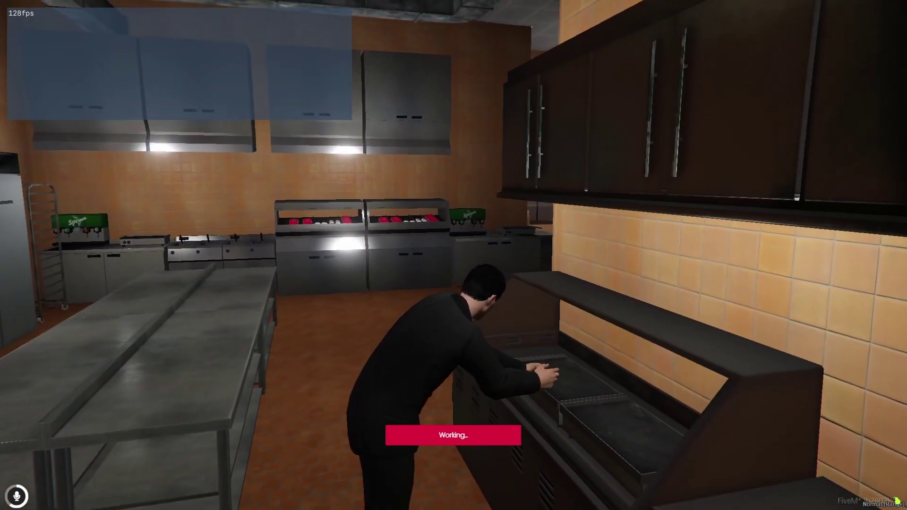
key("w")
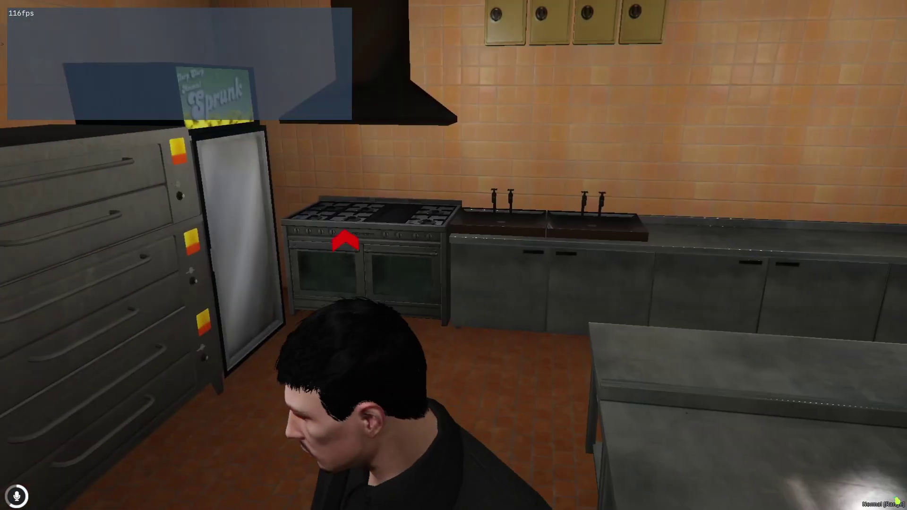
key("e")
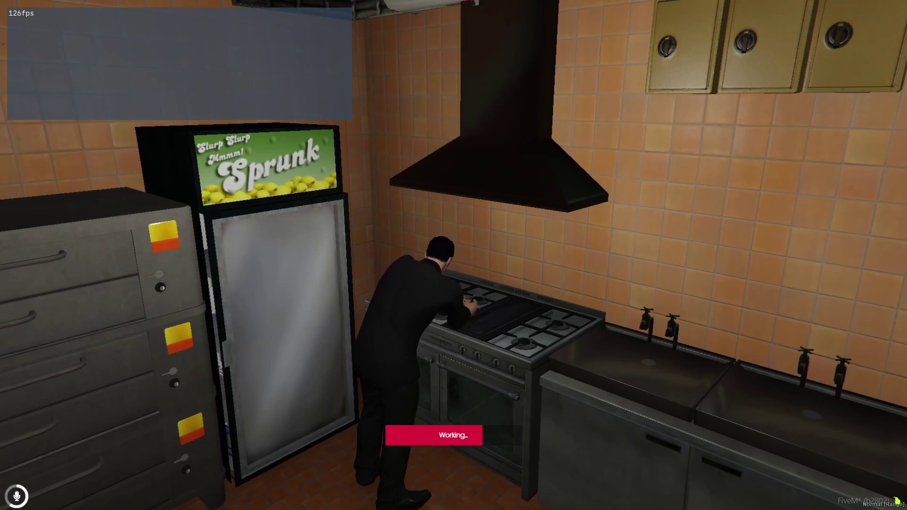
key("alt+Tab")
key("alt+Tab")
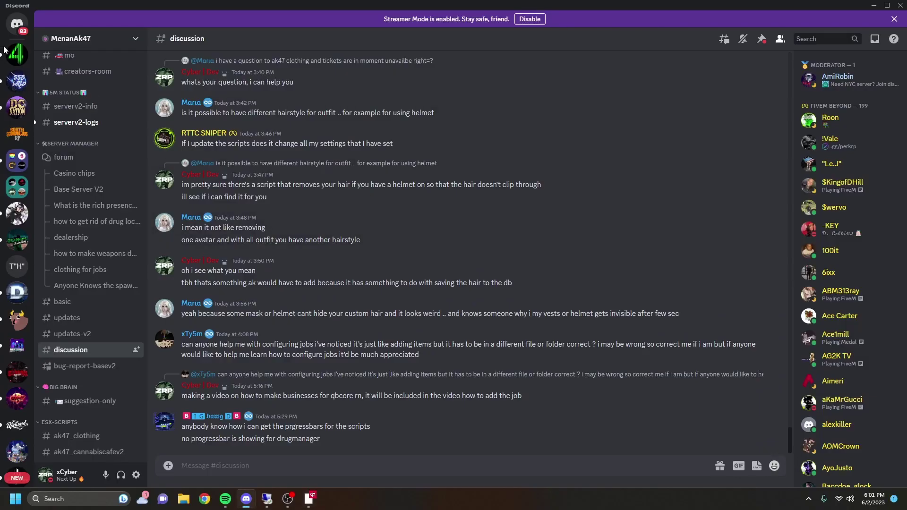
View and close the Discord invite dialog and its link settings, then a member's profile card
left_click(70, 39)
left_click(78, 89)
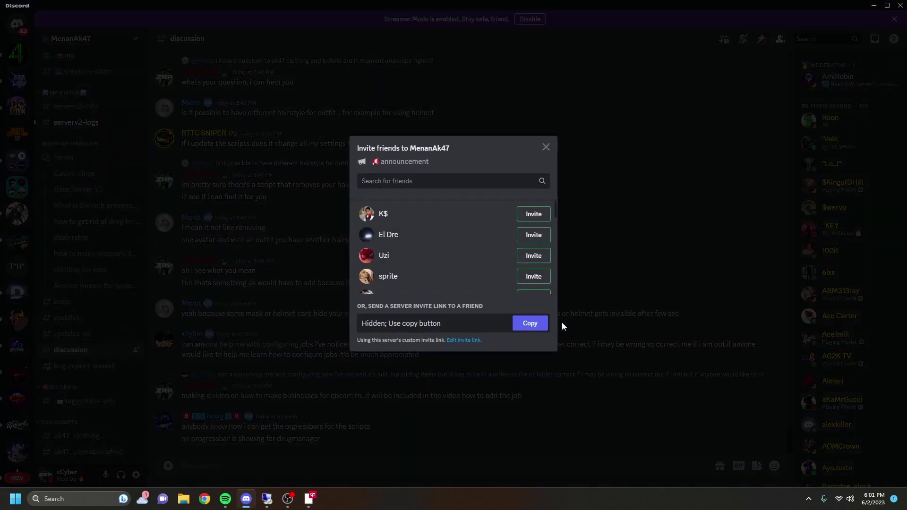
left_click(469, 340)
left_click(457, 325)
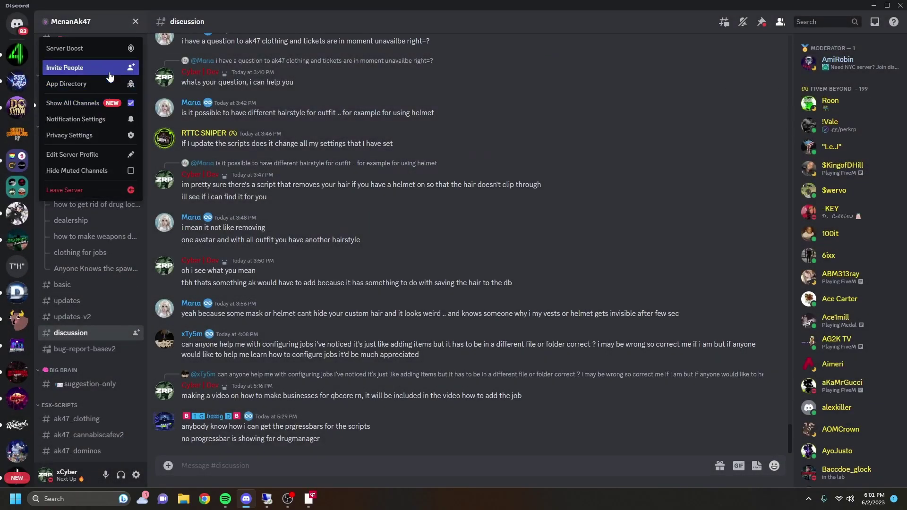
left_click(71, 61)
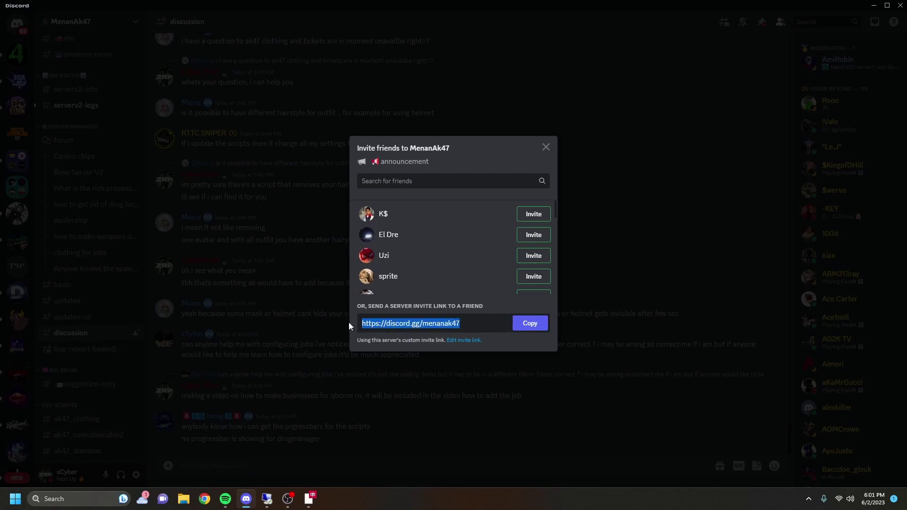
left_click(675, 285)
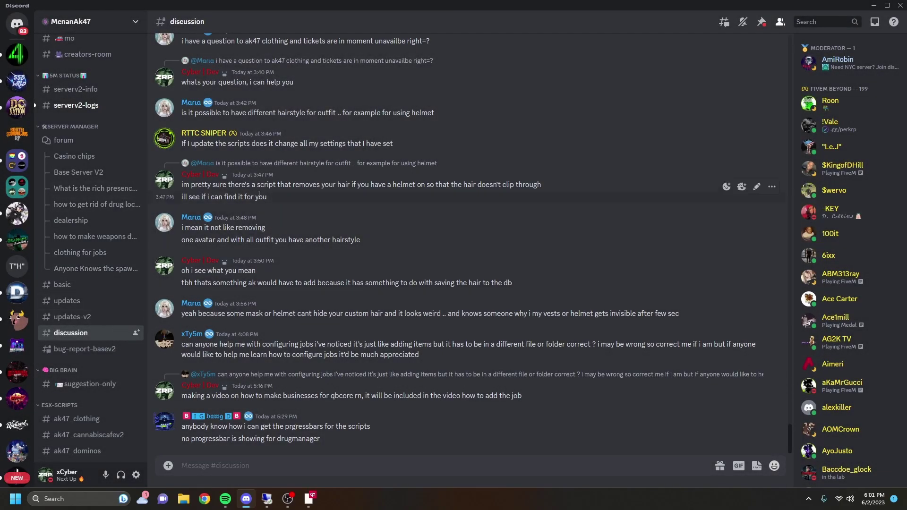
scroll(133, 217, "up", 5)
scroll(126, 229, "up", 3)
scroll(127, 229, "up", 3)
scroll(133, 303, "down", 10)
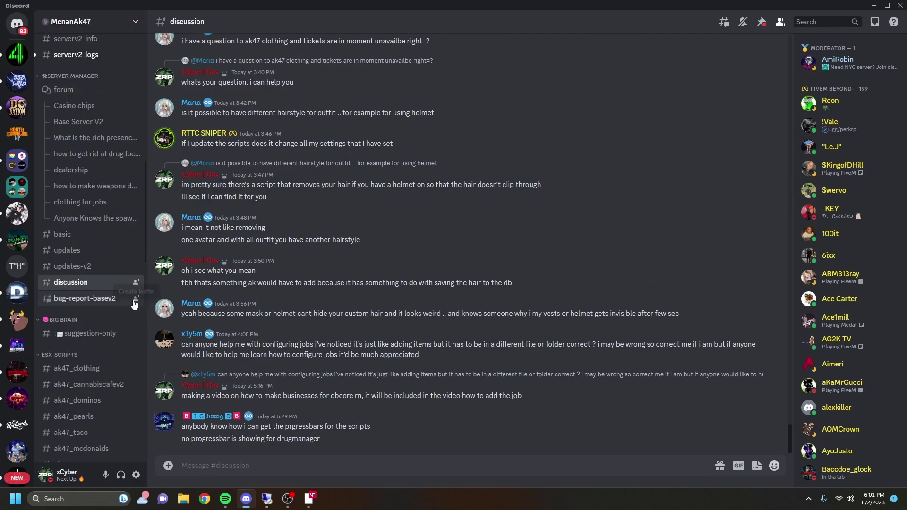
scroll(133, 303, "down", 3)
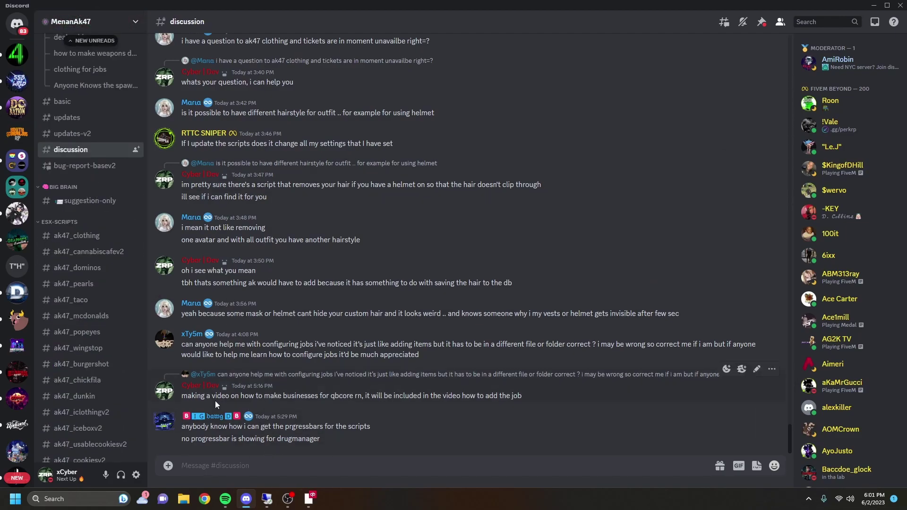
left_click(172, 395)
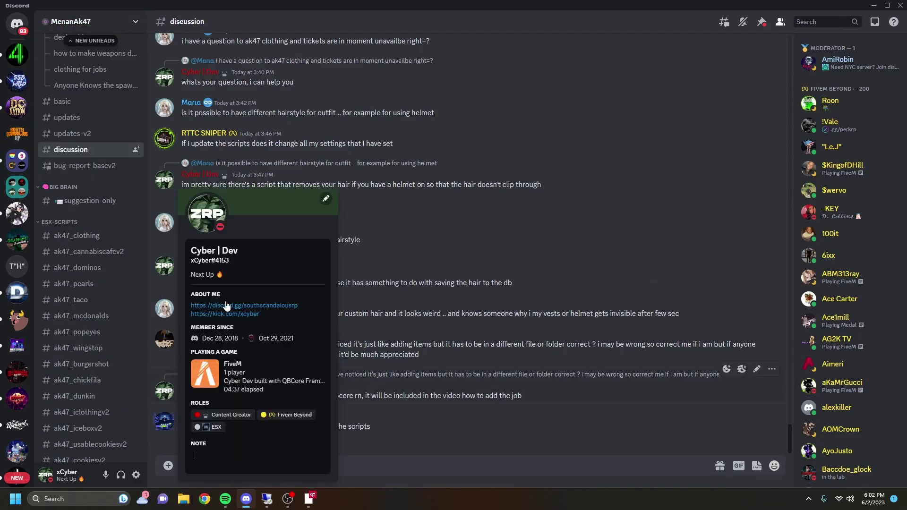
left_click(433, 251)
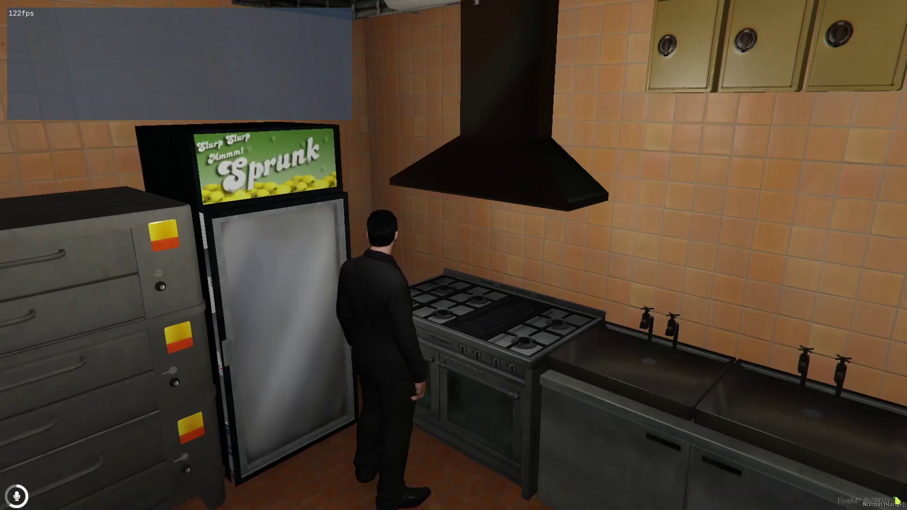
Deposit one Egg Cheese Muffin into the Chick-fil-A shop stock at the counter
key("F2")
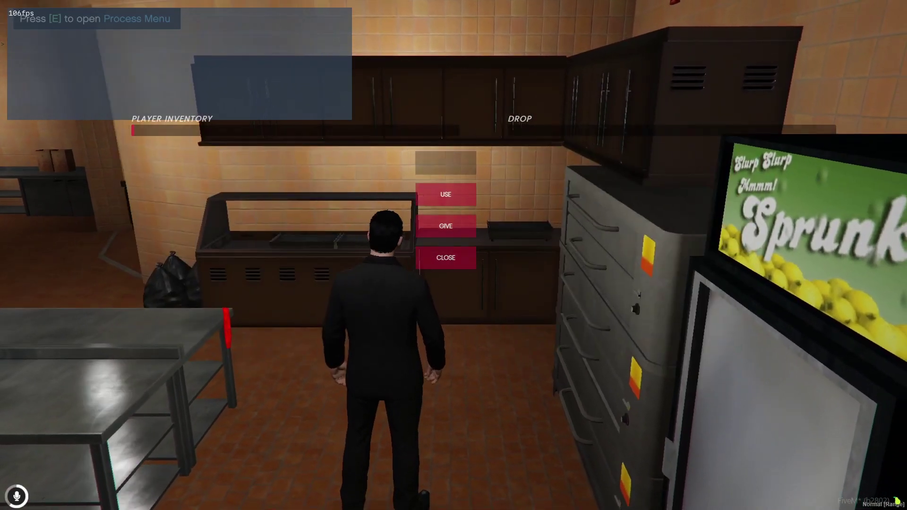
key("Escape")
key("w")
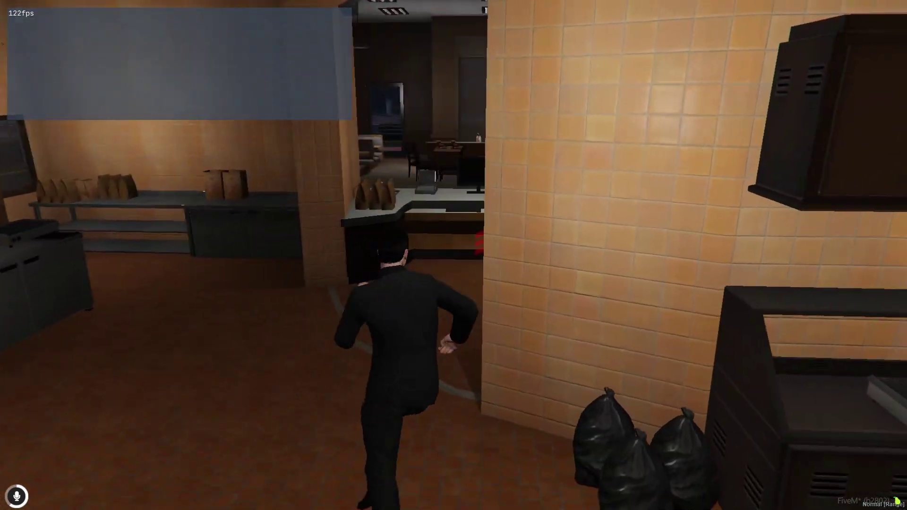
key("e")
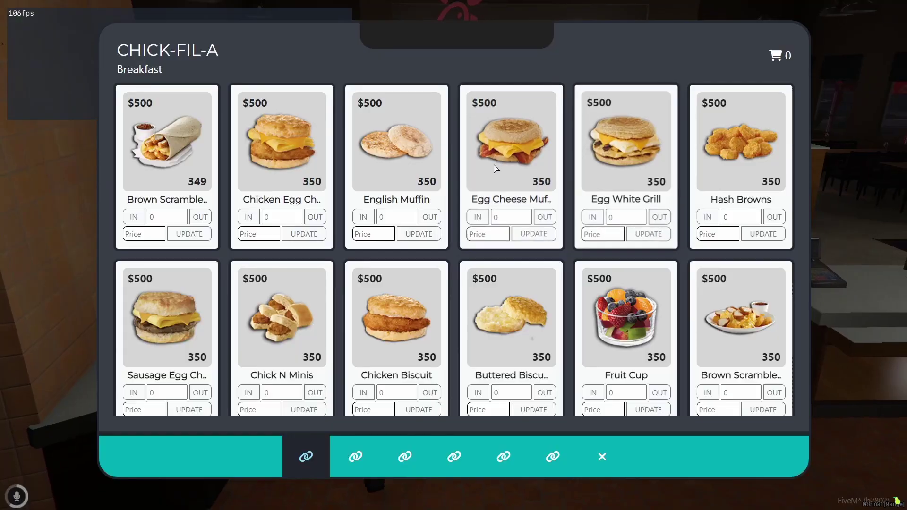
left_click(511, 216)
type("1")
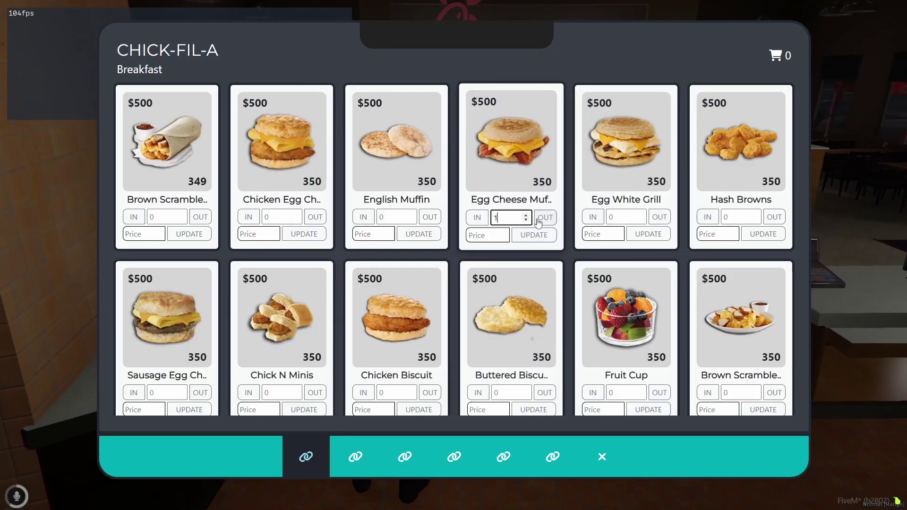
key("Escape")
Reopen the Chick-fil-A menu to confirm Egg Cheese Muffin stock is now 351
key("F2")
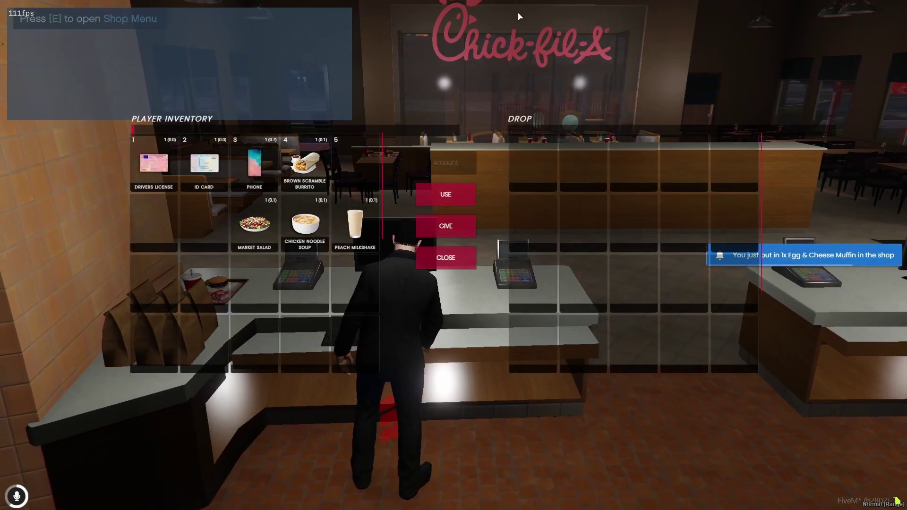
key("Escape")
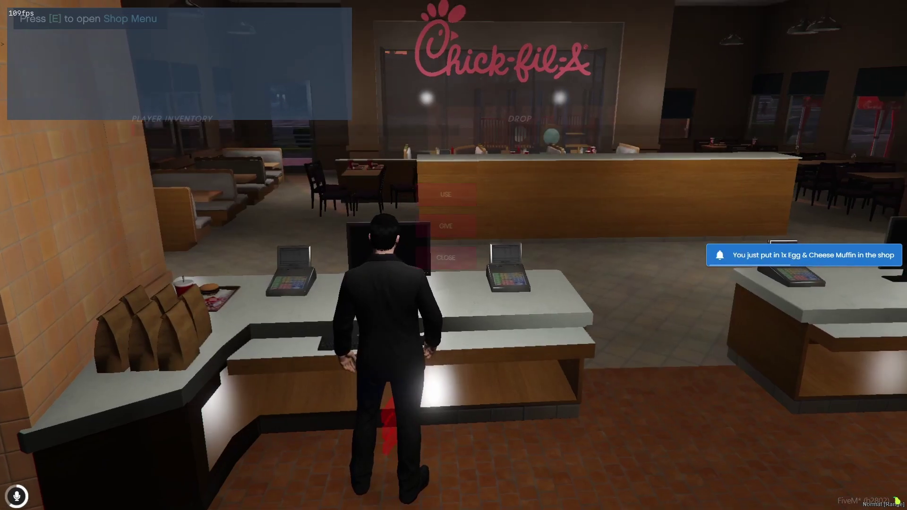
key("w")
key("w")
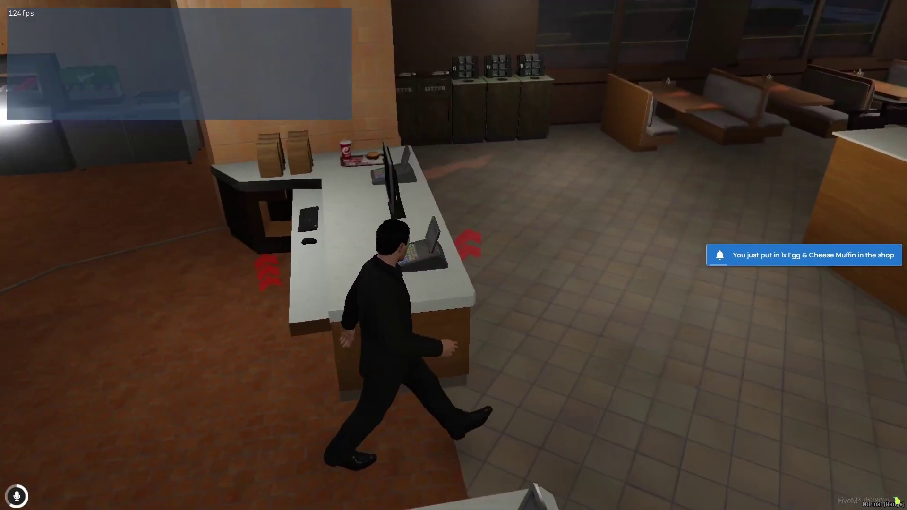
key("e")
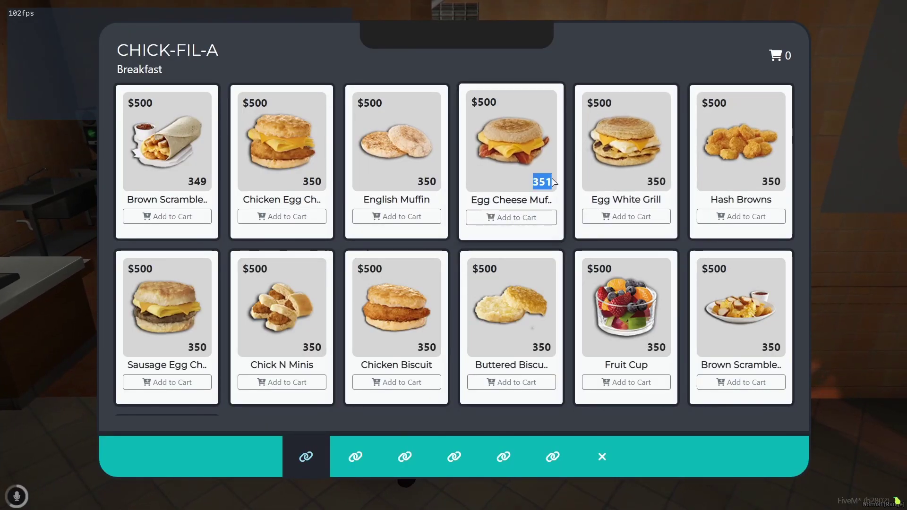
key("Escape")
Teleport to a Dunkin Donuts map waypoint with /TPM and vault behind the counter
key("w")
key("Escape")
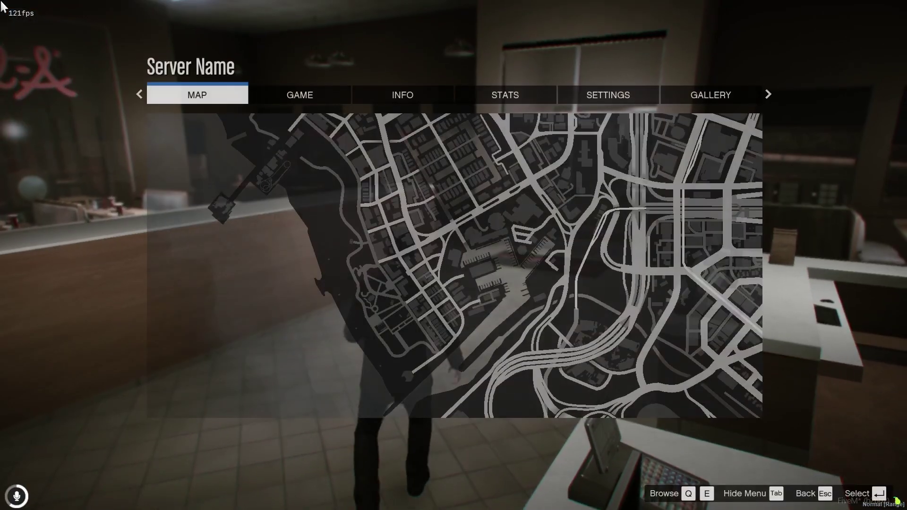
scroll(571, 199, "down", 3)
key("Escape")
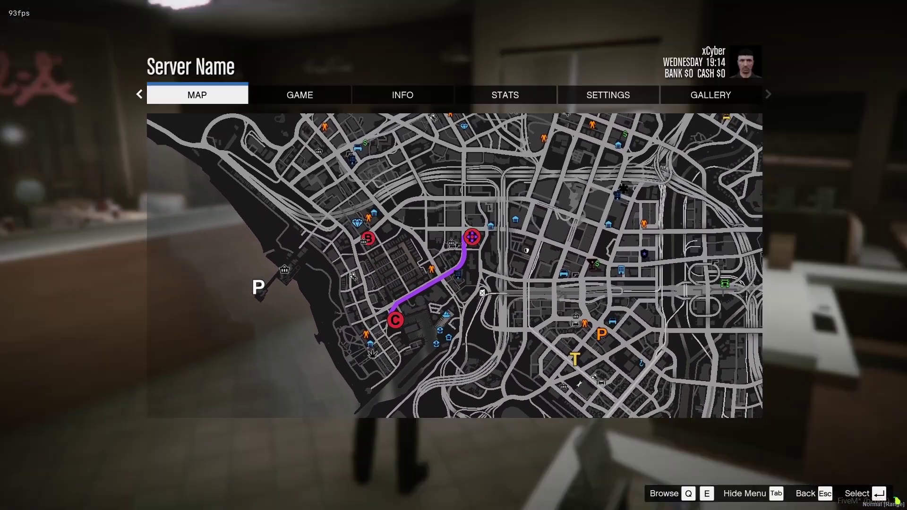
key("Escape")
key("t")
type("/TPM")
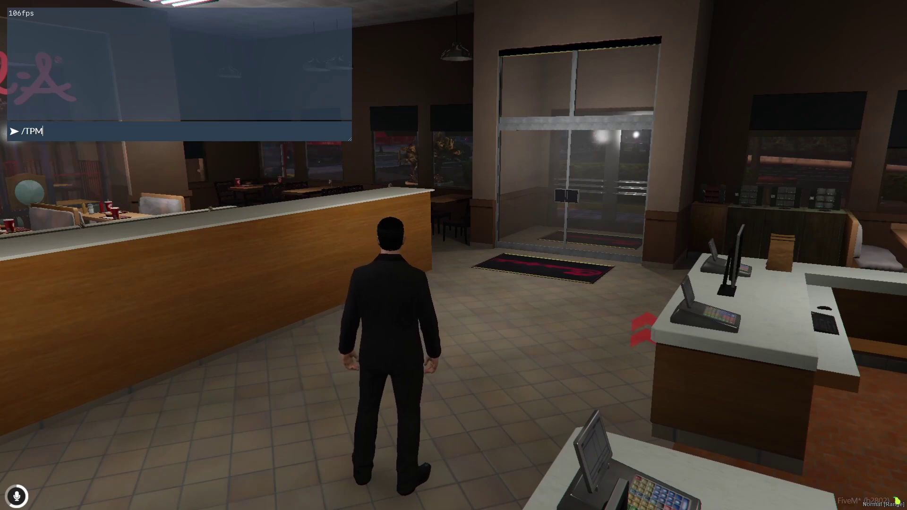
key("Return")
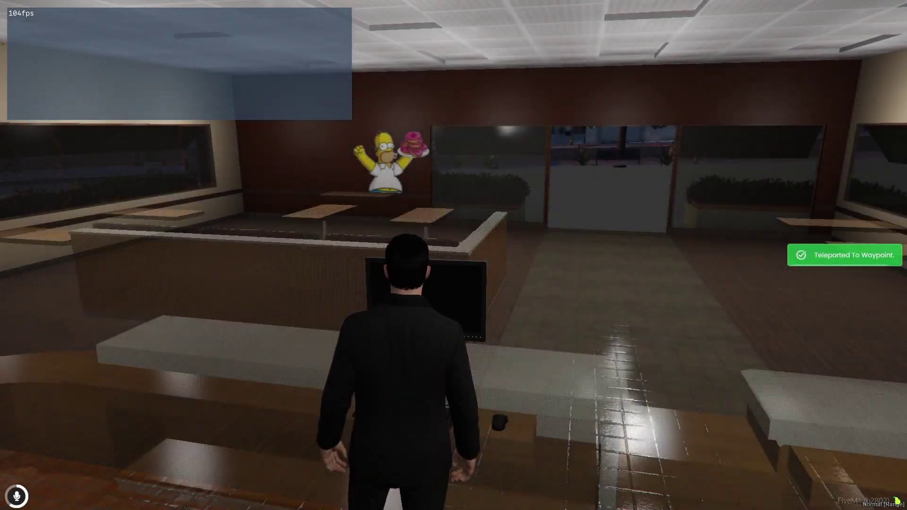
key("space")
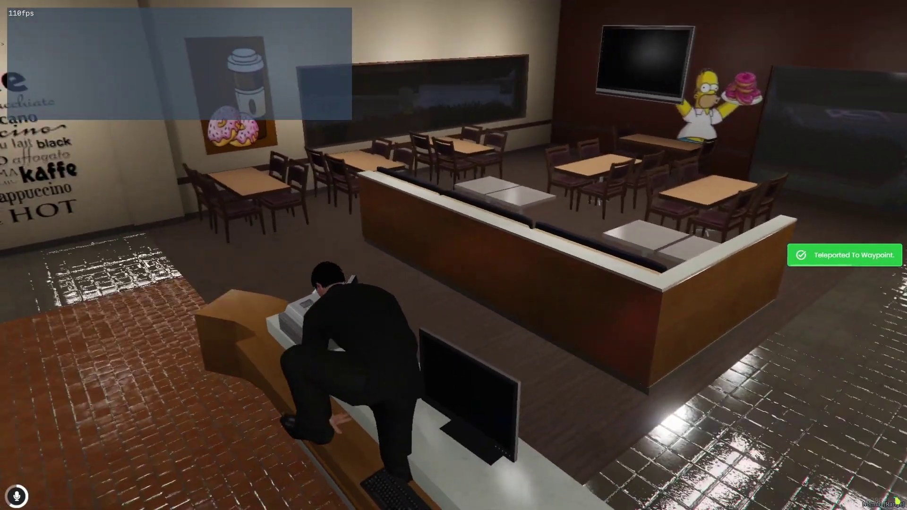
key("w")
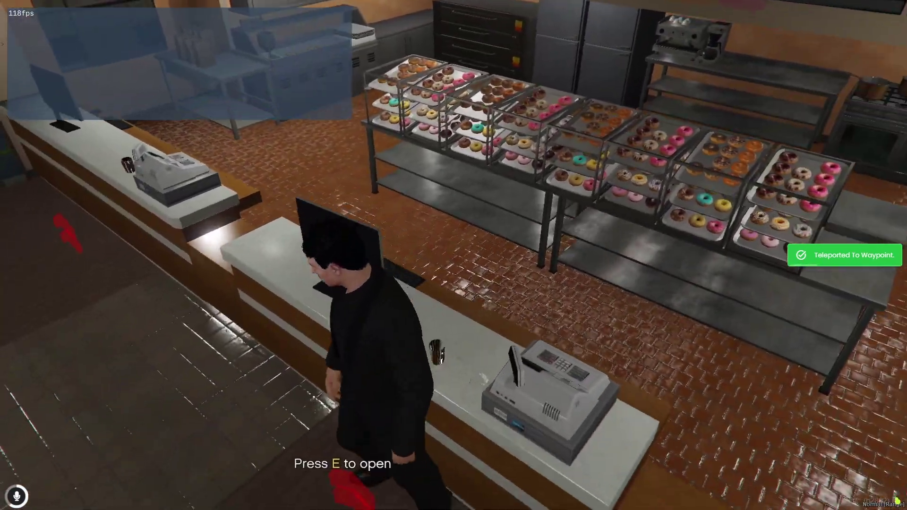
Buy one Iced Macchiato and one Dunkin Muffins from the Dunkin Donuts menu for $1000
key("e")
left_click(446, 464)
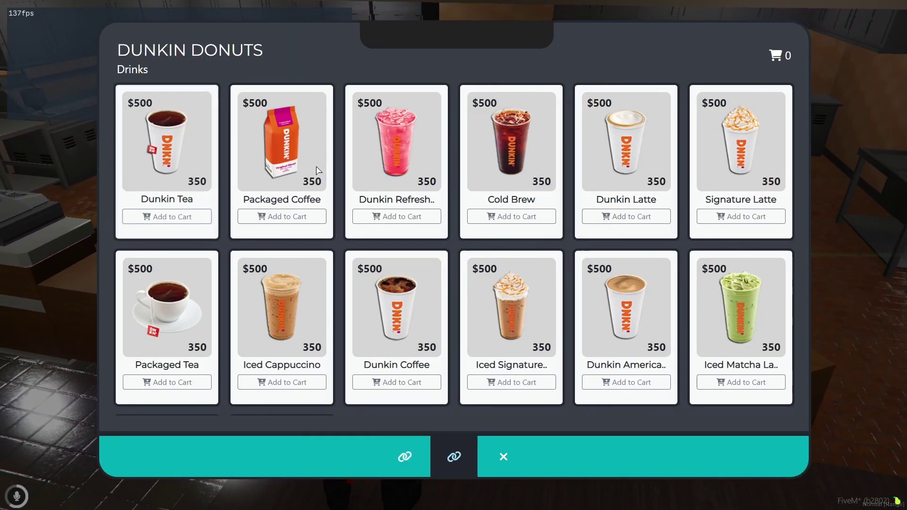
scroll(433, 419, "down", 3)
left_click(391, 464)
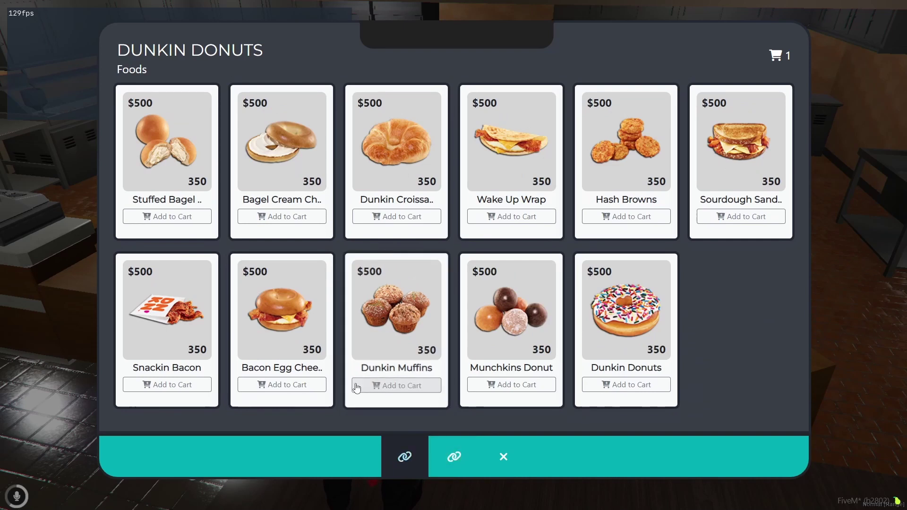
left_click(387, 385)
left_click(779, 57)
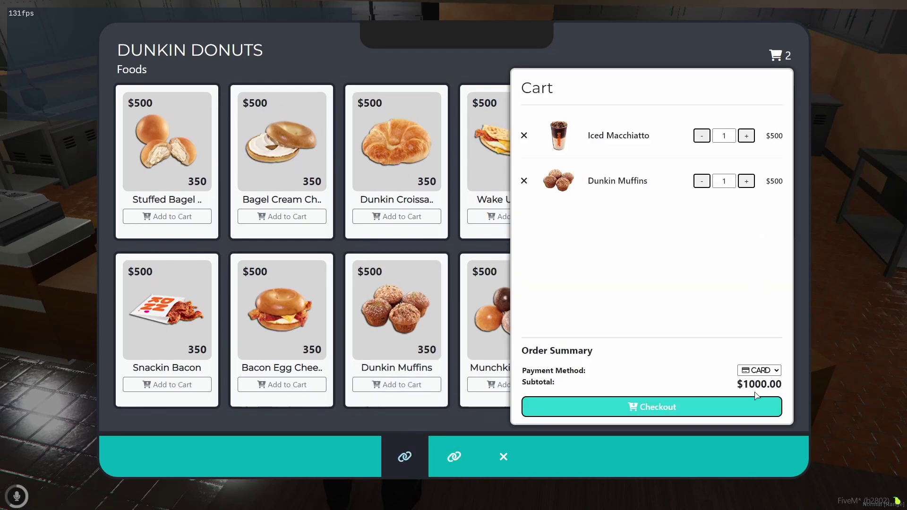
left_click(749, 404)
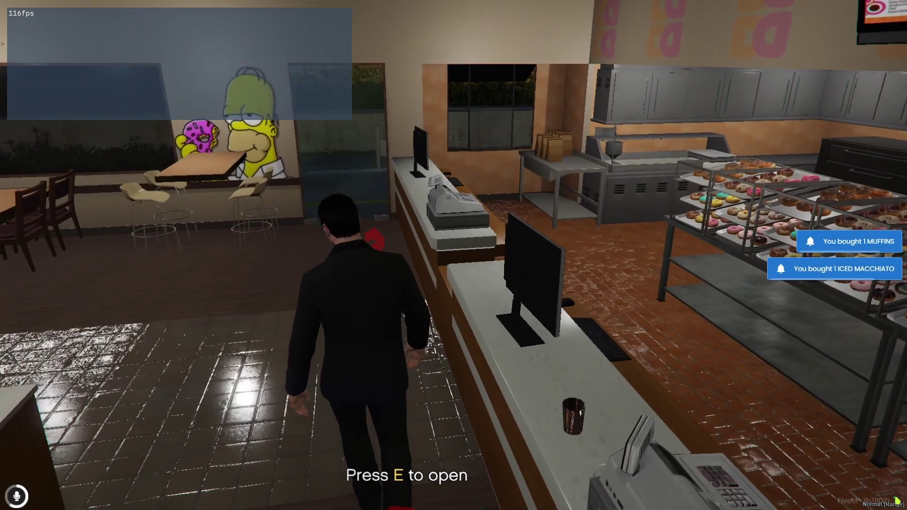
Consume the Iced Macchiato and Muffins from the inventory
key("Tab")
left_click_drag(354, 163, 445, 194)
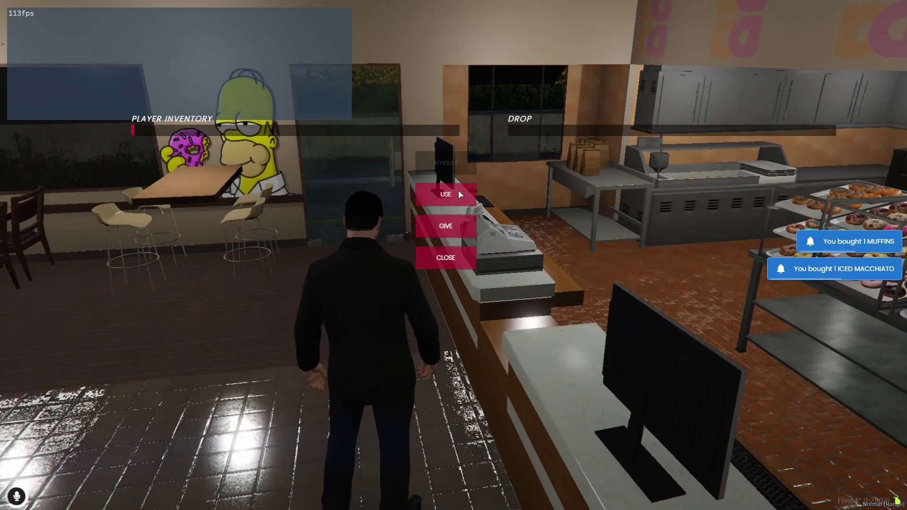
left_click_drag(154, 226, 446, 194)
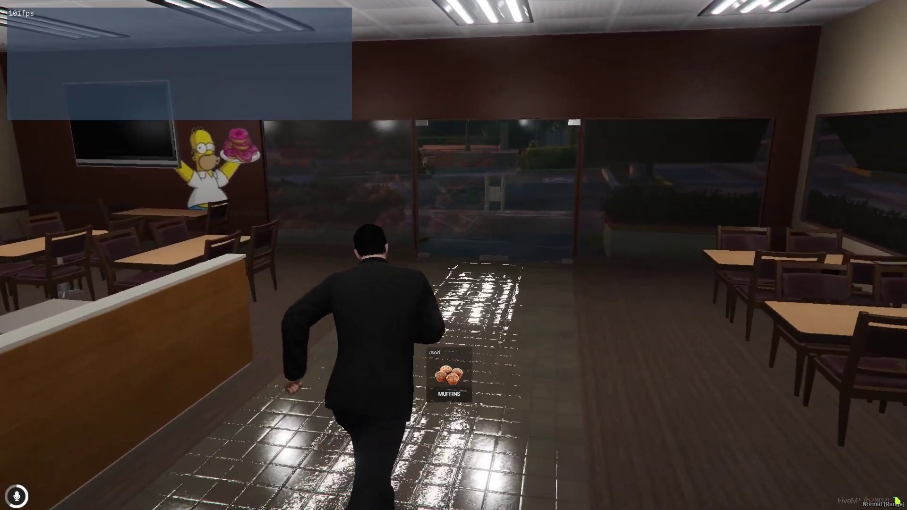
Move Peach Milkshake to slot 5, Chicken Noodle Soup to slot 10 and Market Salad to slot 6
key("Tab")
left_click_drag(355, 226, 355, 163)
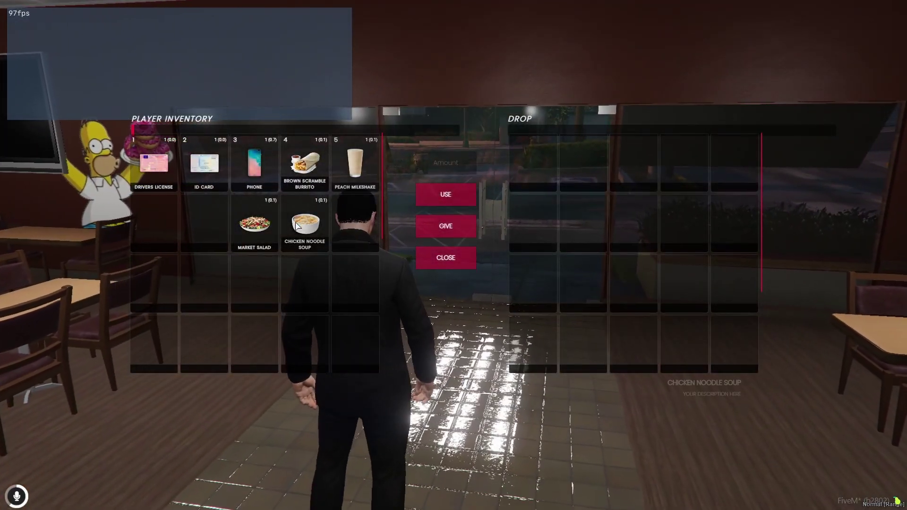
left_click_drag(304, 225, 355, 225)
left_click_drag(253, 226, 153, 225)
key("Tab")
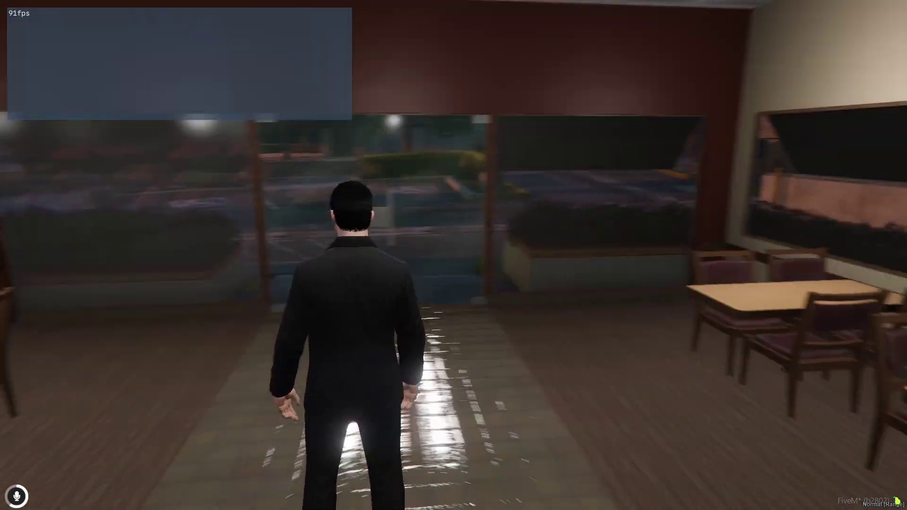